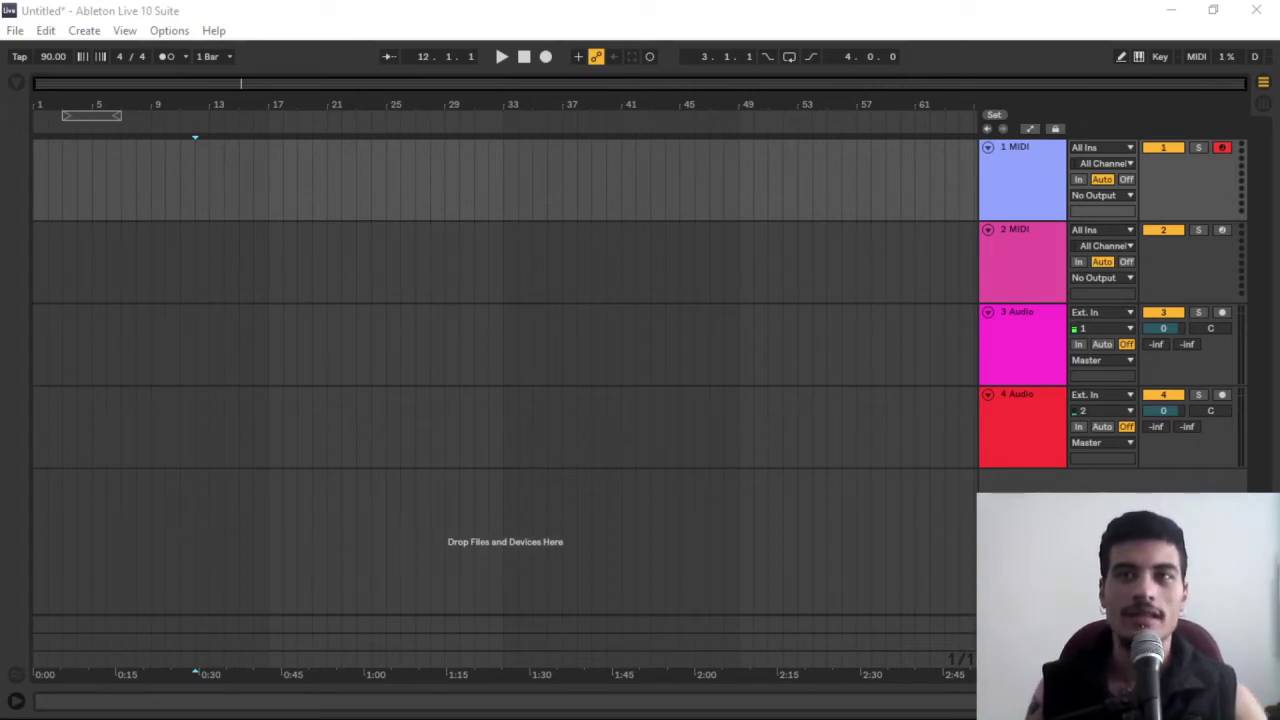
Find the Simpler instrument in the browser and load it onto the first MIDI track
click(1110, 545)
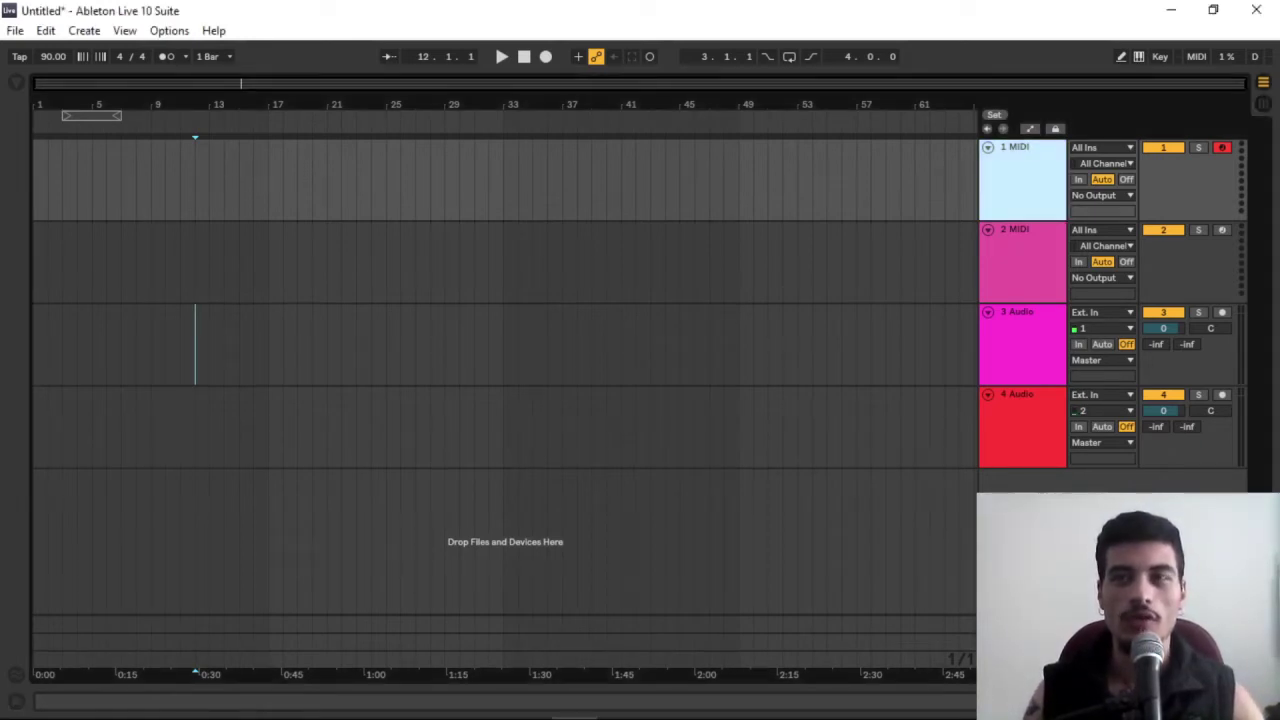
click(41, 341)
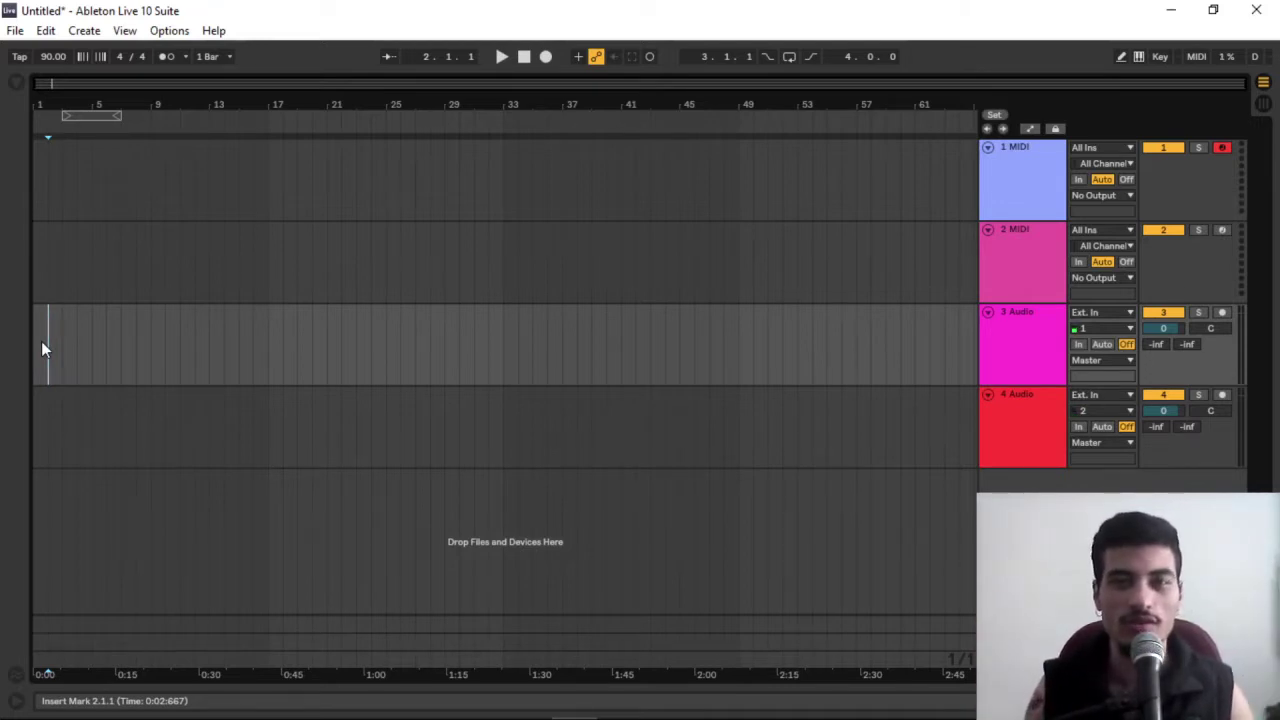
key(ctrl+f)
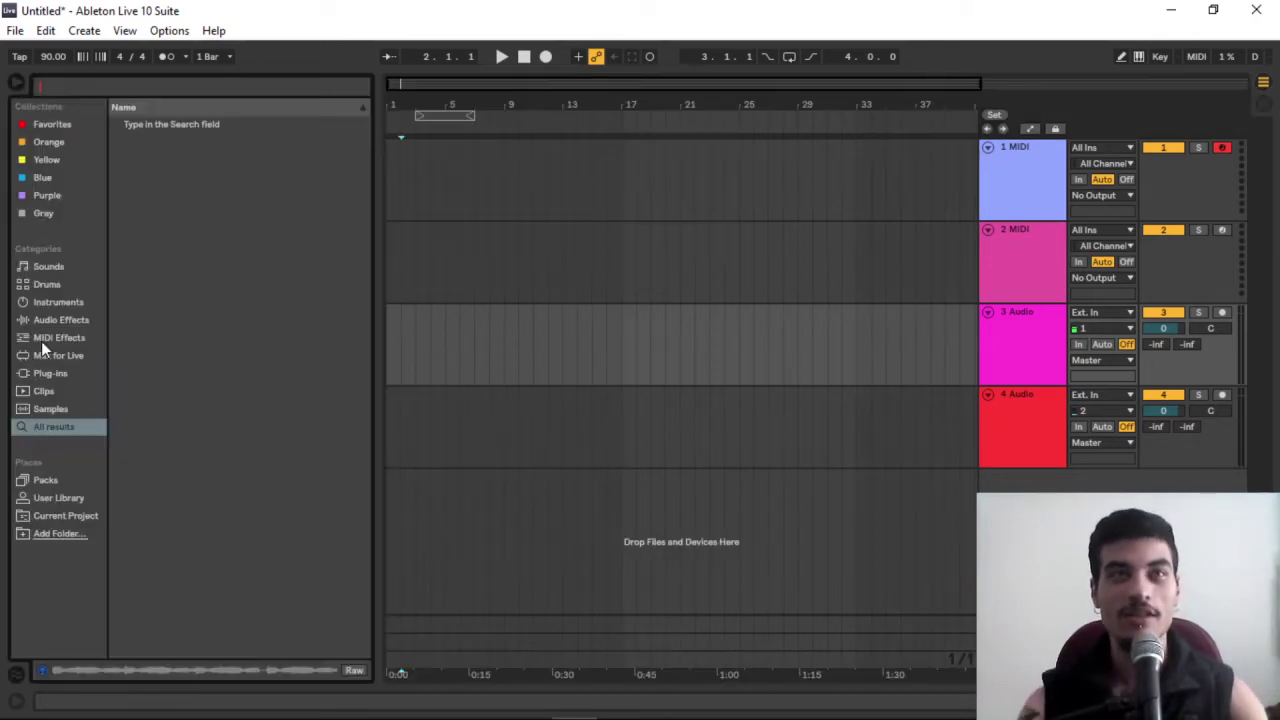
text(simpler)
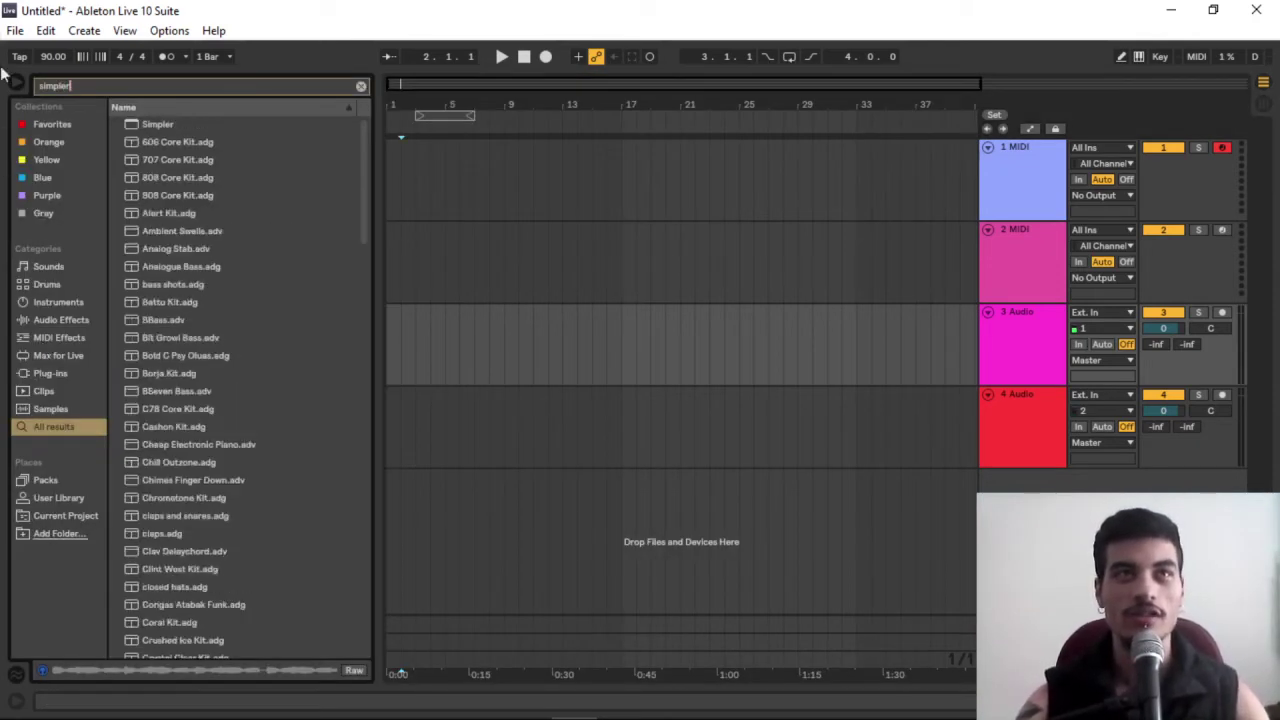
drag(155, 133, 531, 185)
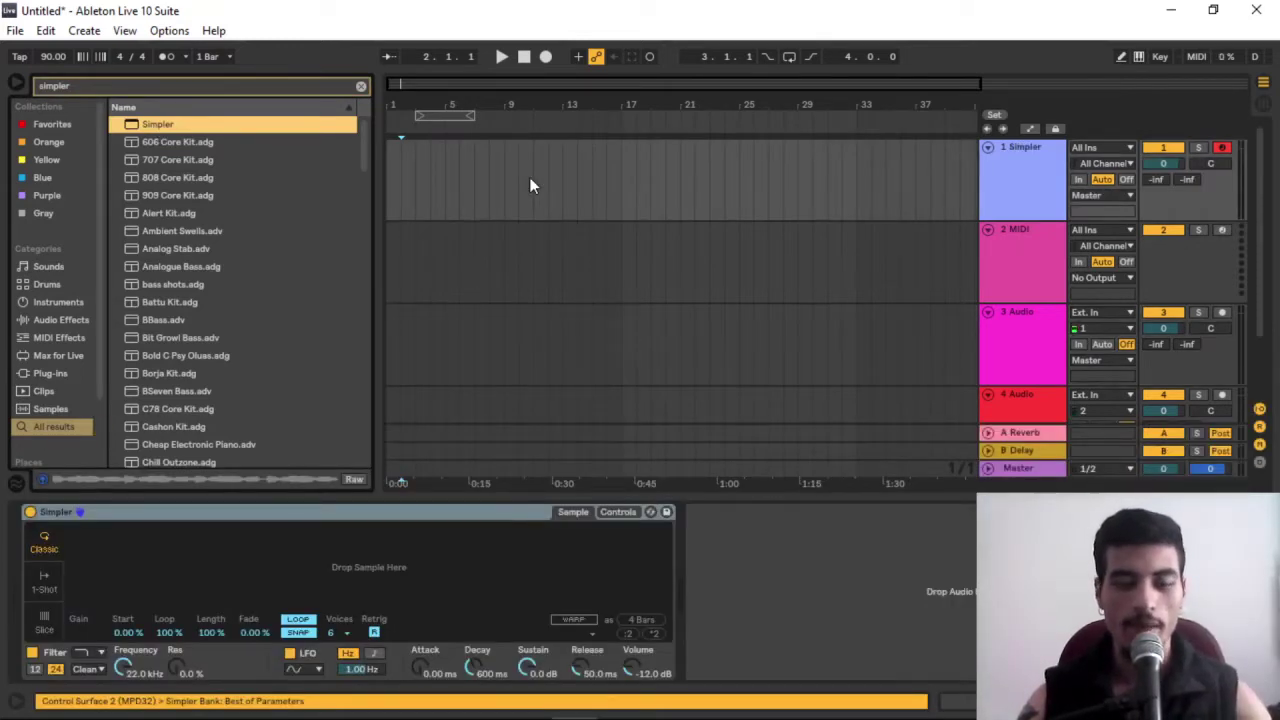
key(ctrl+alt+b)
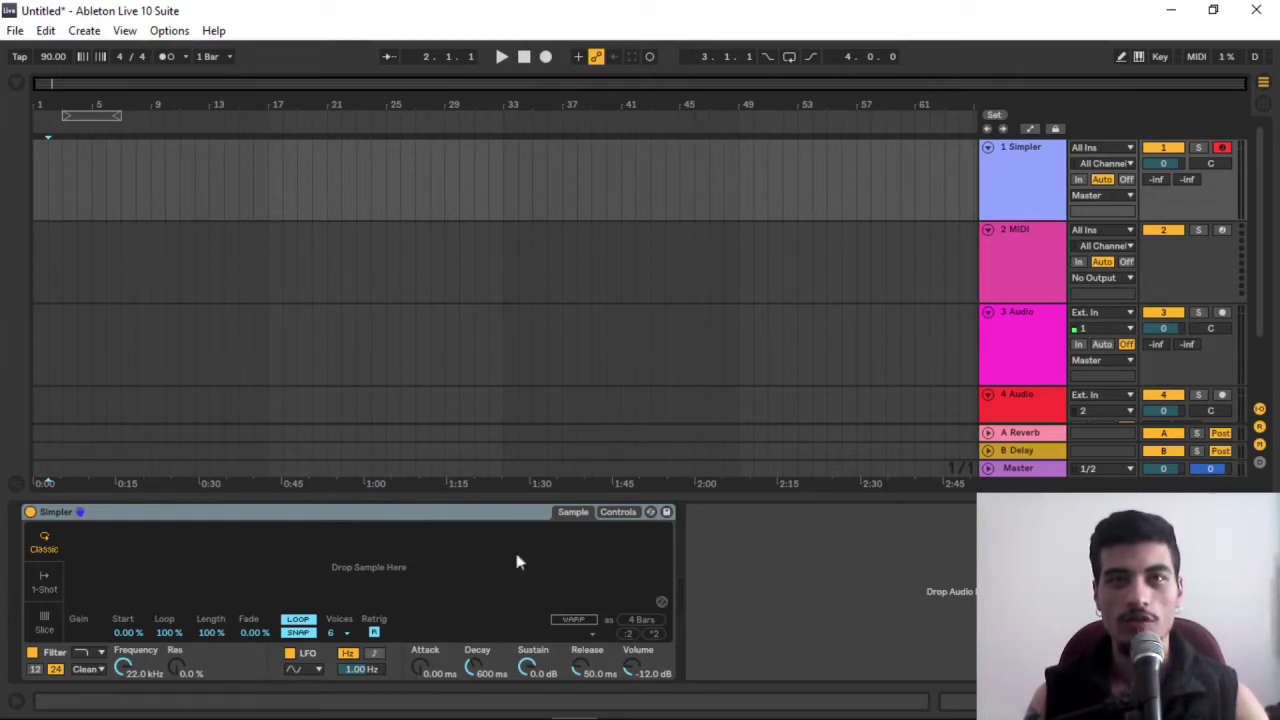
View Simpler's Controls page and return to its Sample page
click(616, 518)
click(608, 515)
click(571, 514)
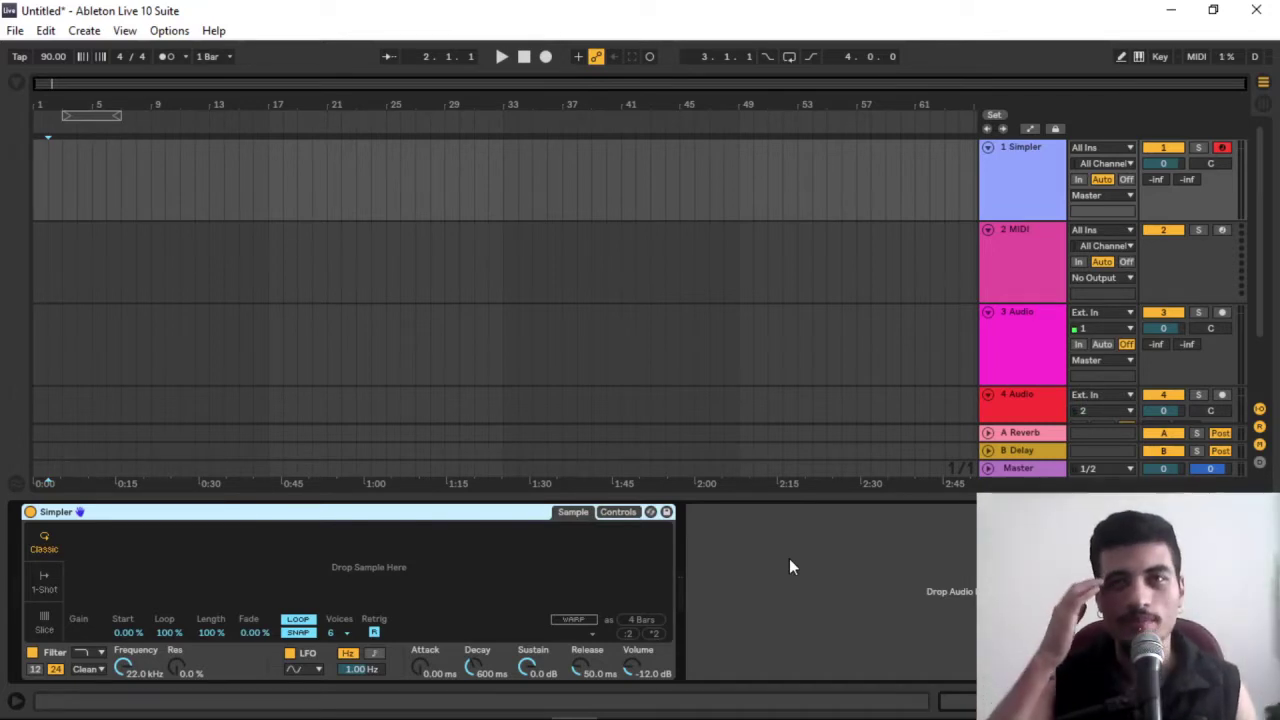
Browse the Samples folder in the User Library and select smooth sample loop 2.wav
key(ctrl+alt+b)
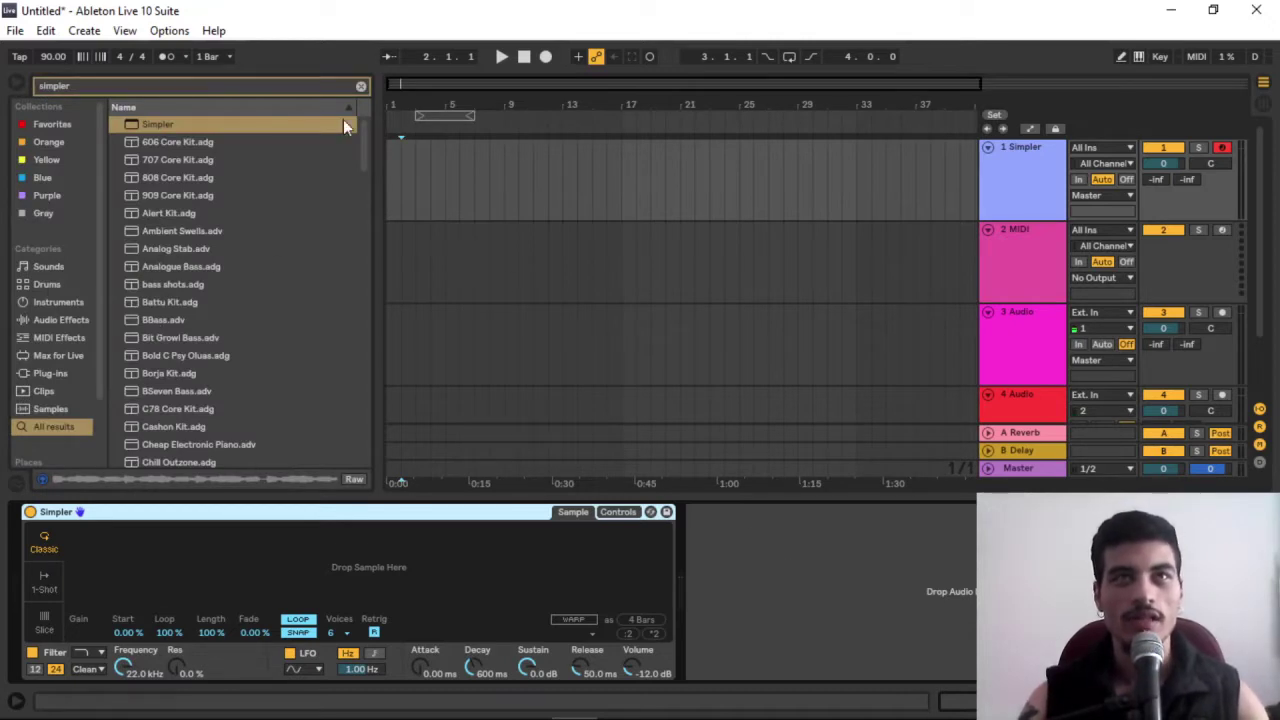
click(362, 88)
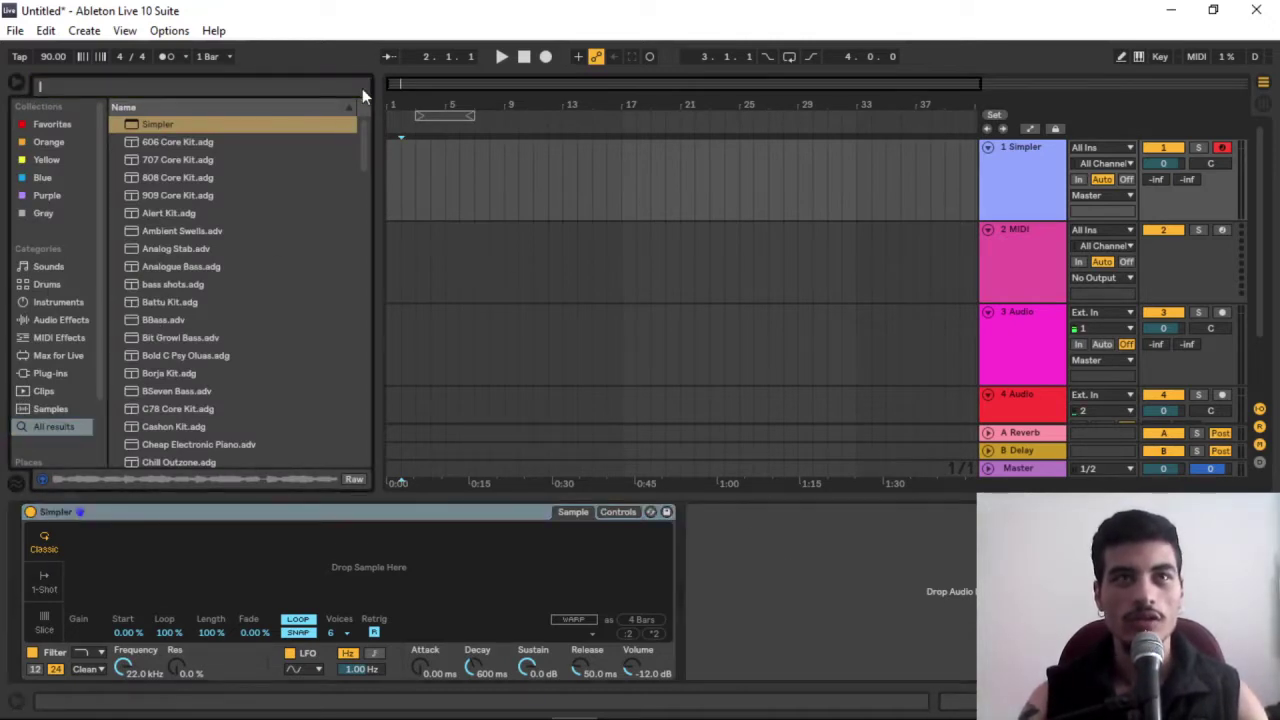
scroll(68, 399, down, 3)
click(61, 416)
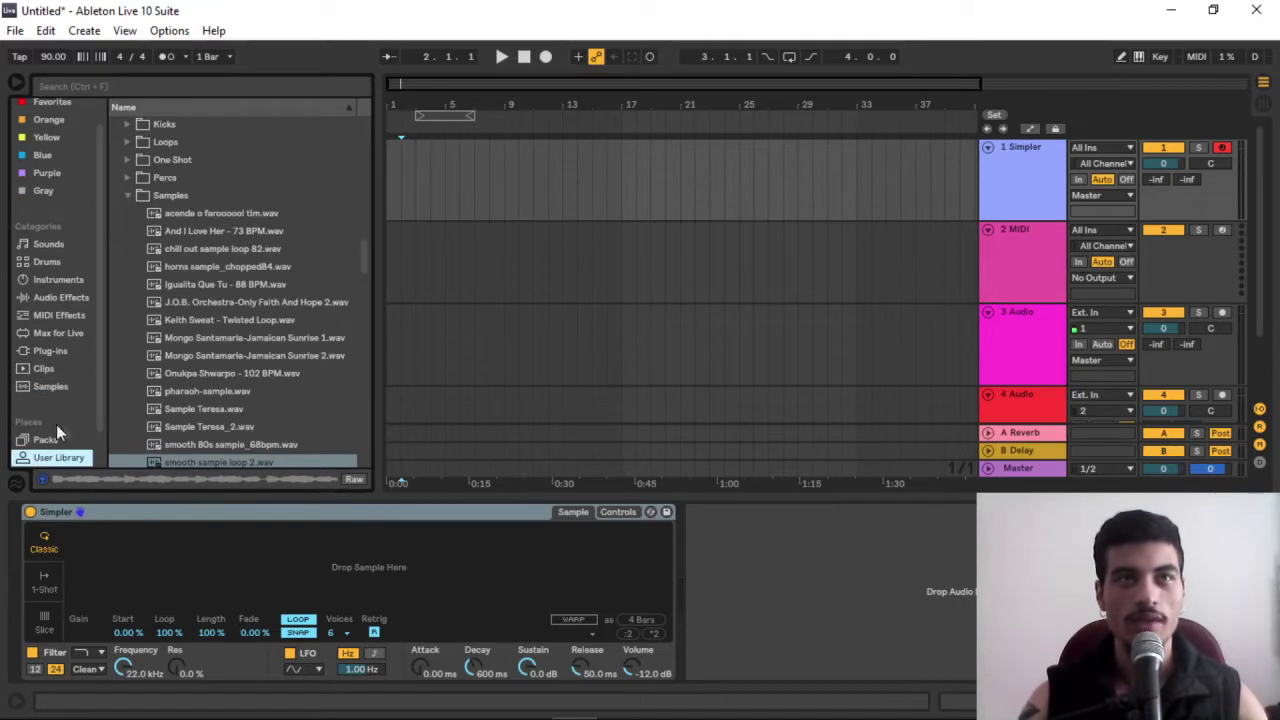
scroll(201, 337, down, 2)
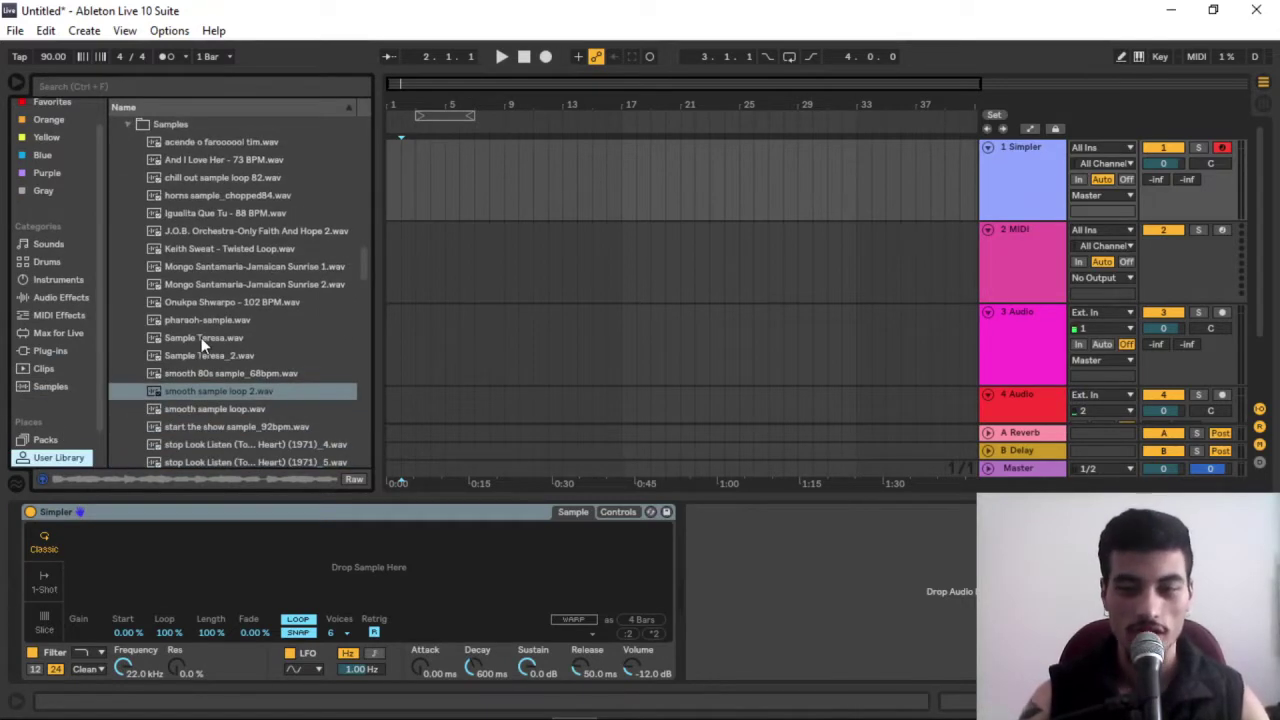
scroll(201, 337, down, 2)
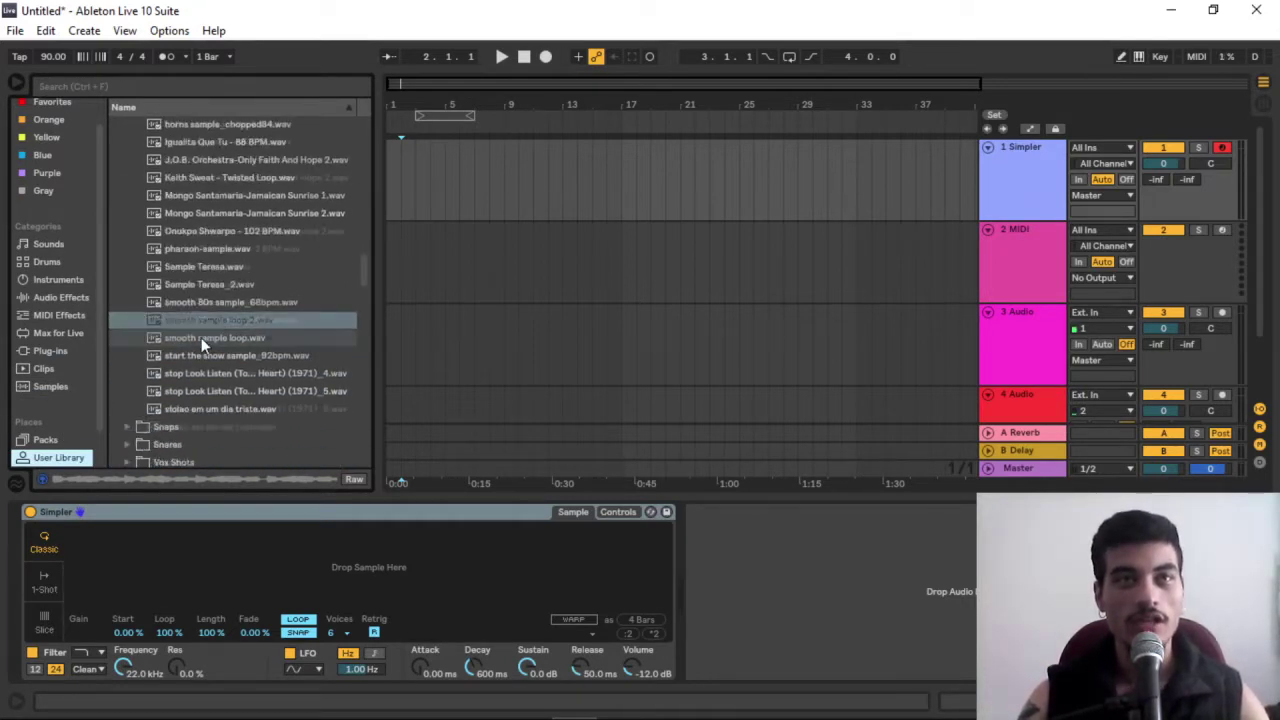
scroll(201, 337, up, 3)
scroll(201, 337, up, 4)
scroll(201, 337, down, 5)
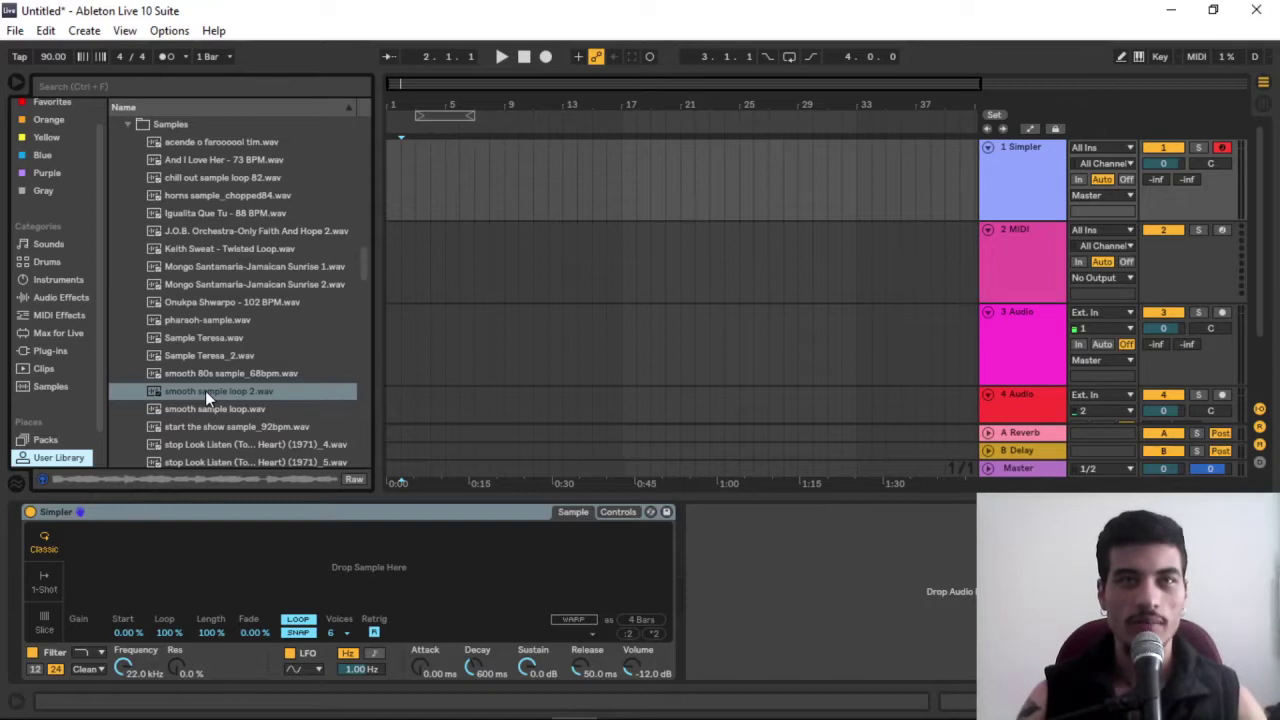
click(205, 390)
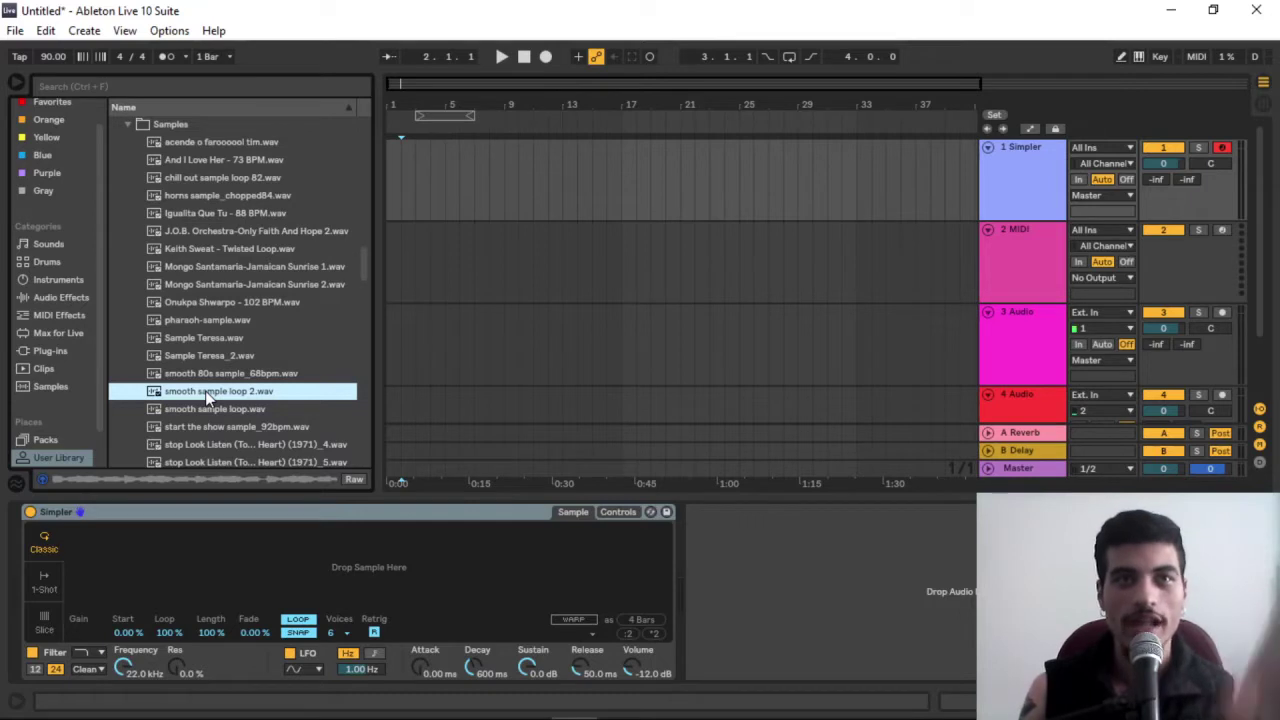
Load smooth sample loop 2.wav straight from the browser into Simpler and remove it again
drag(205, 391, 336, 546)
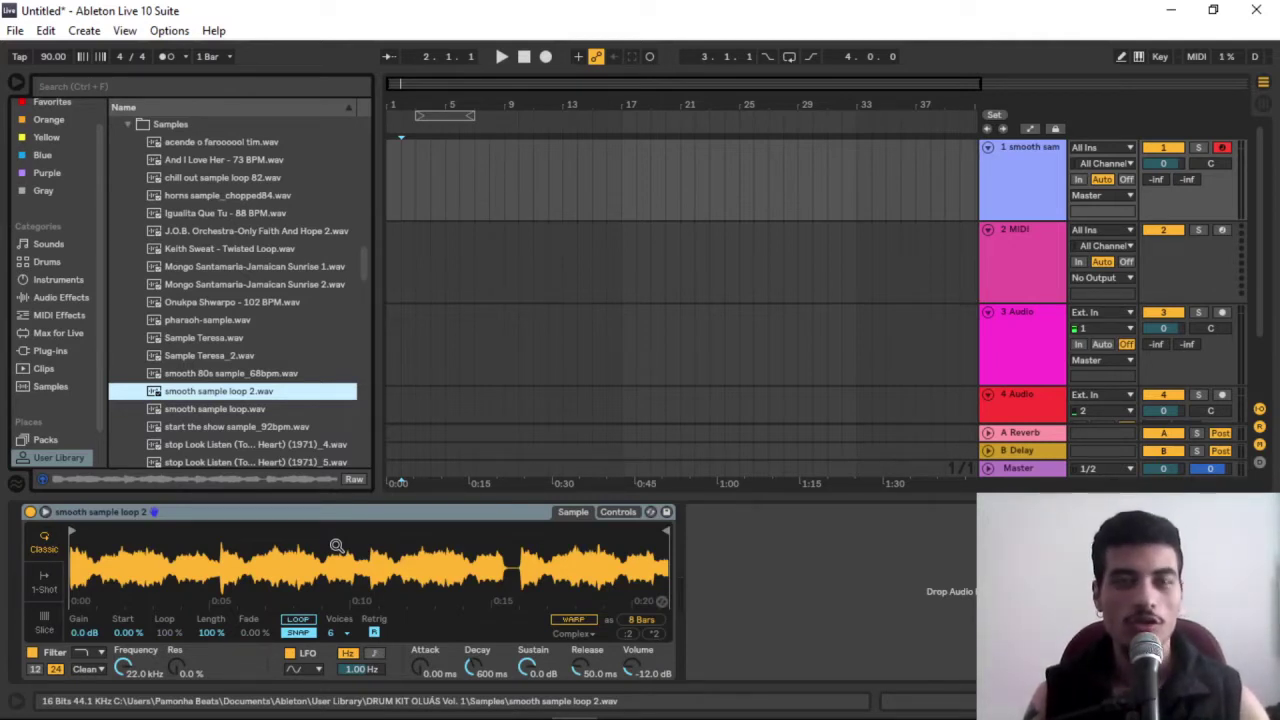
key(Delete)
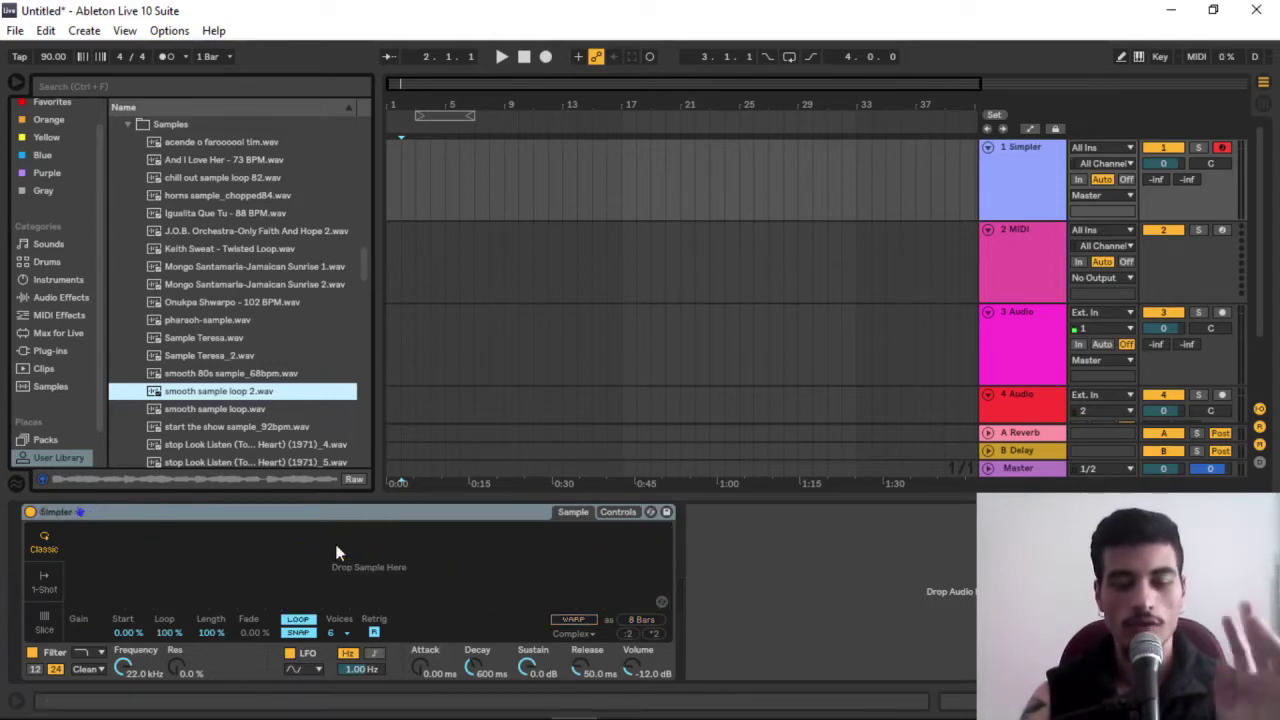
Place smooth sample loop 2.wav on the fourth audio track, starting at bar 1
key(ctrl+alt+l)
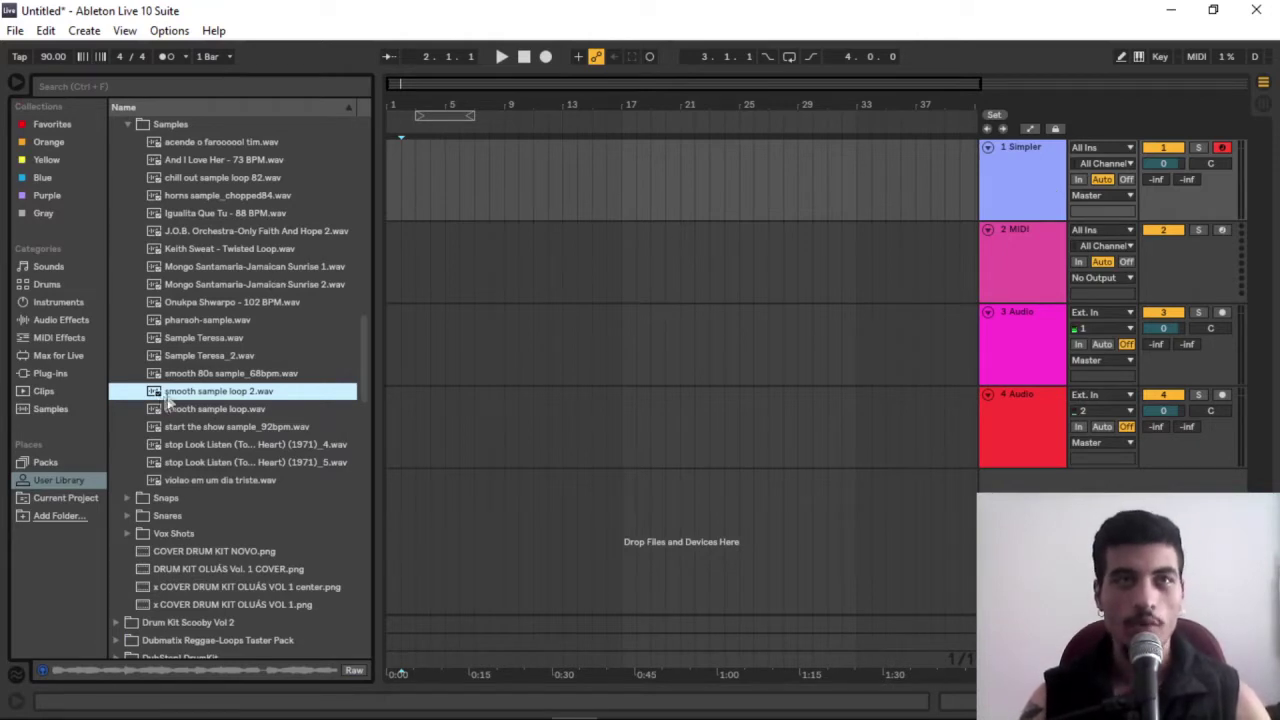
drag(175, 397, 391, 437)
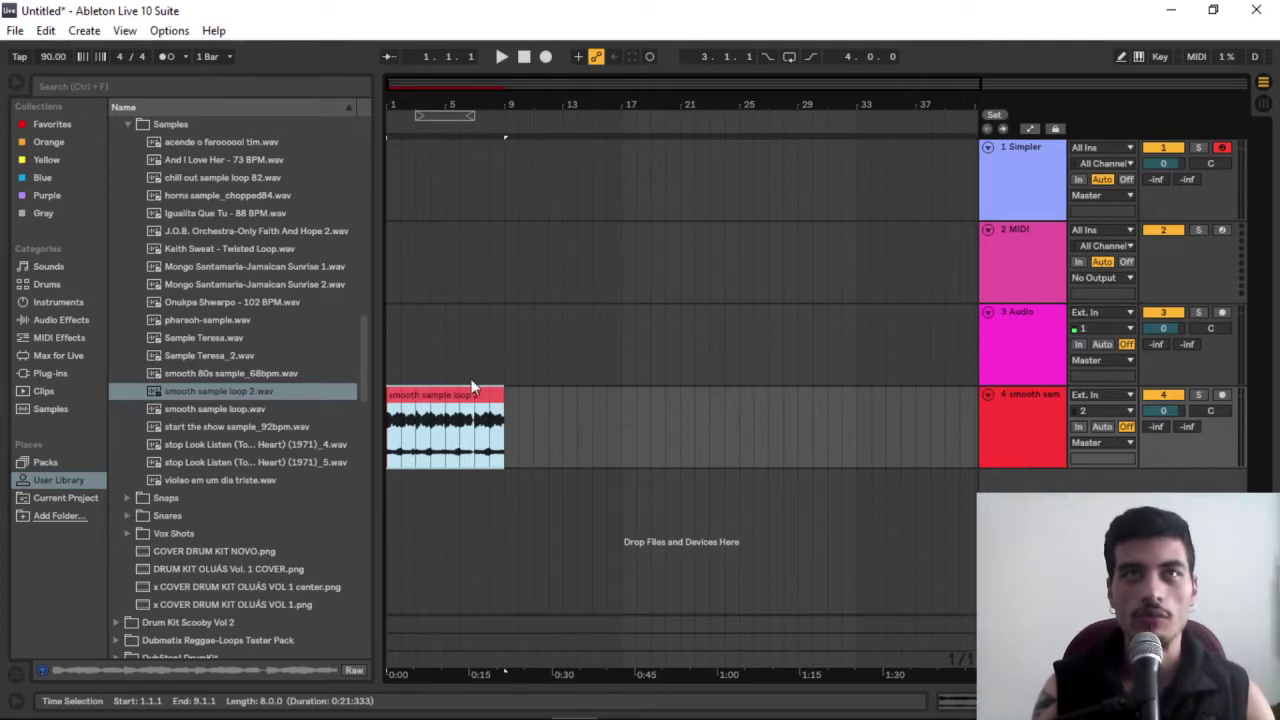
drag(445, 89, 404, 89)
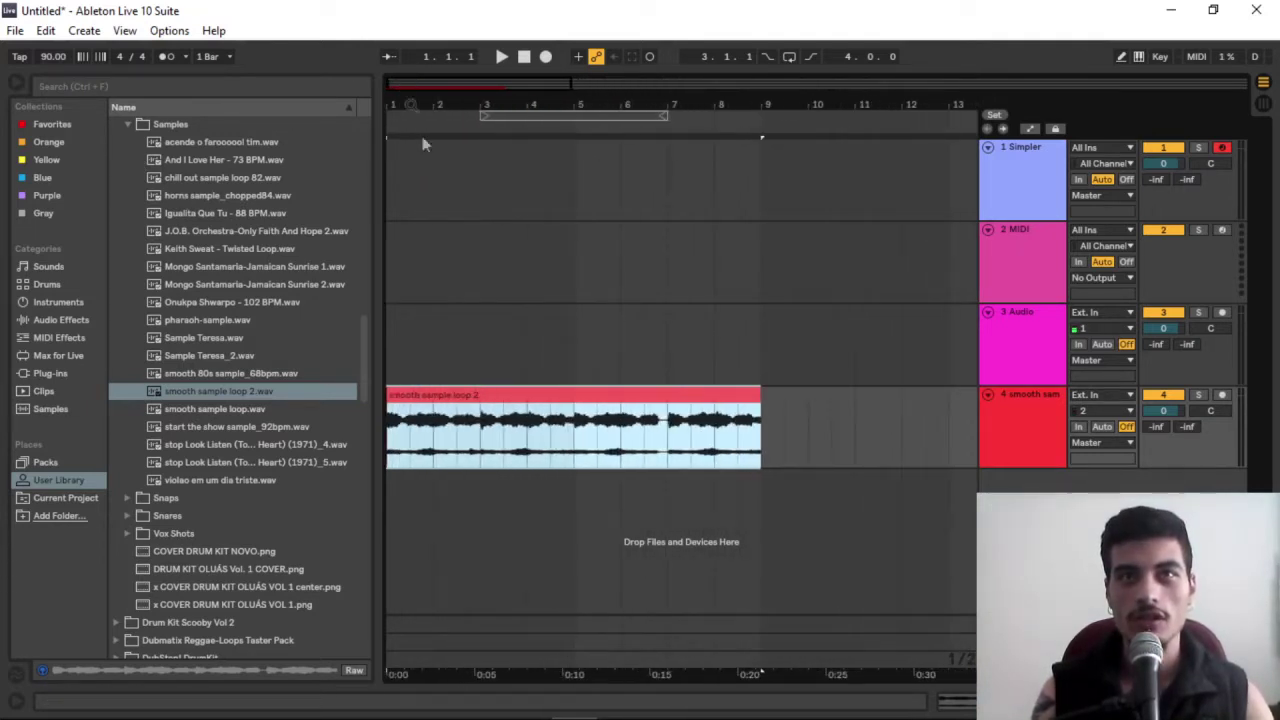
Compare the smooth sample loop 2 clip at 0 st and 2 st during playback, leaving its transposition at 2 st
click(528, 397)
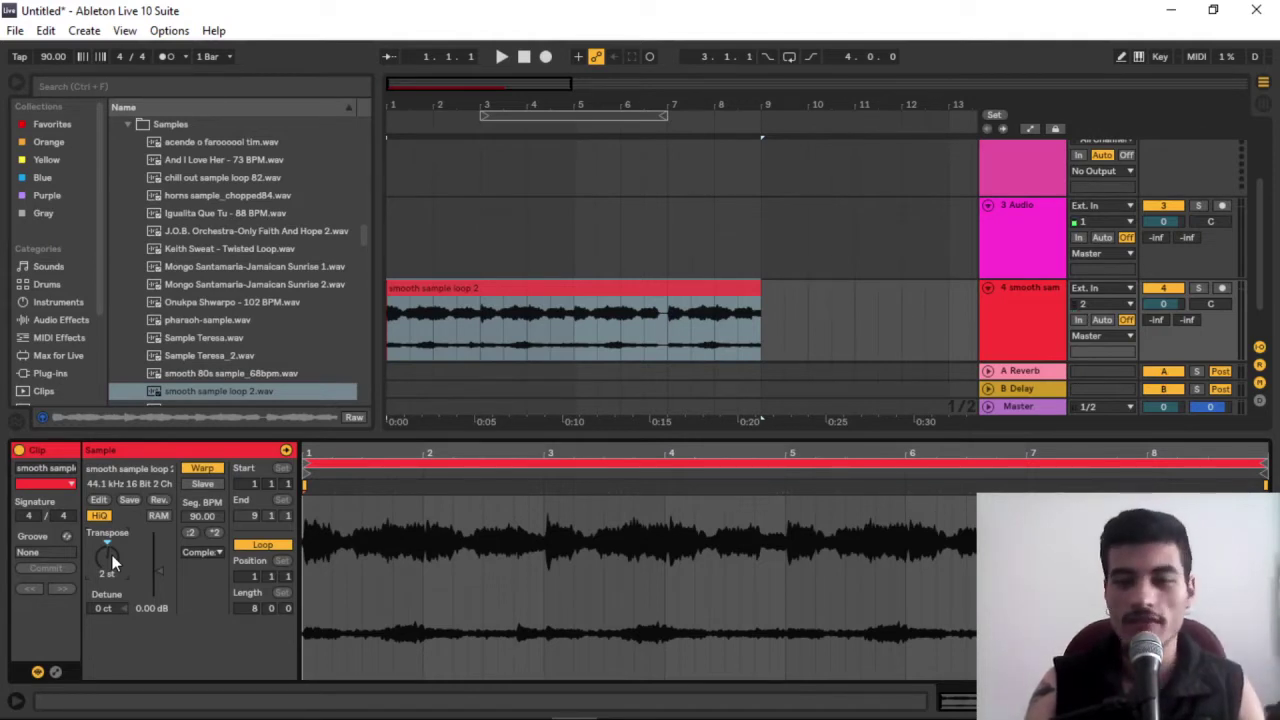
key(space)
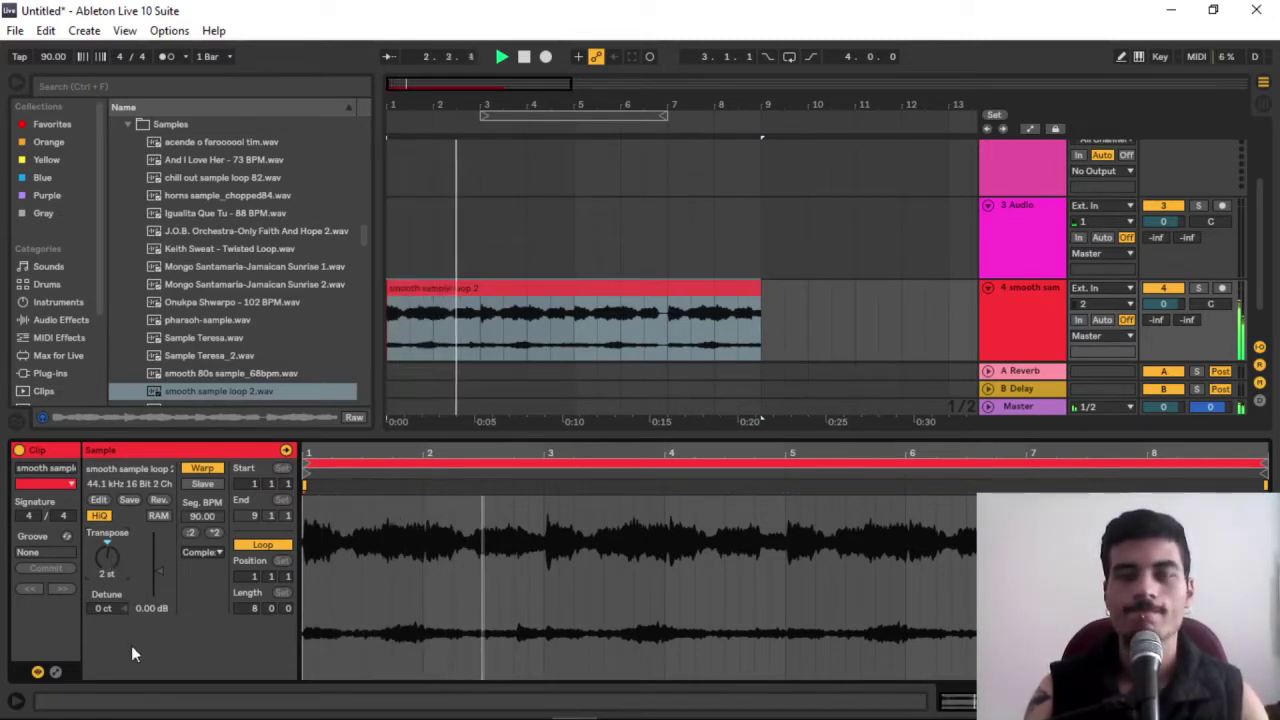
key(Down)
key(Down)
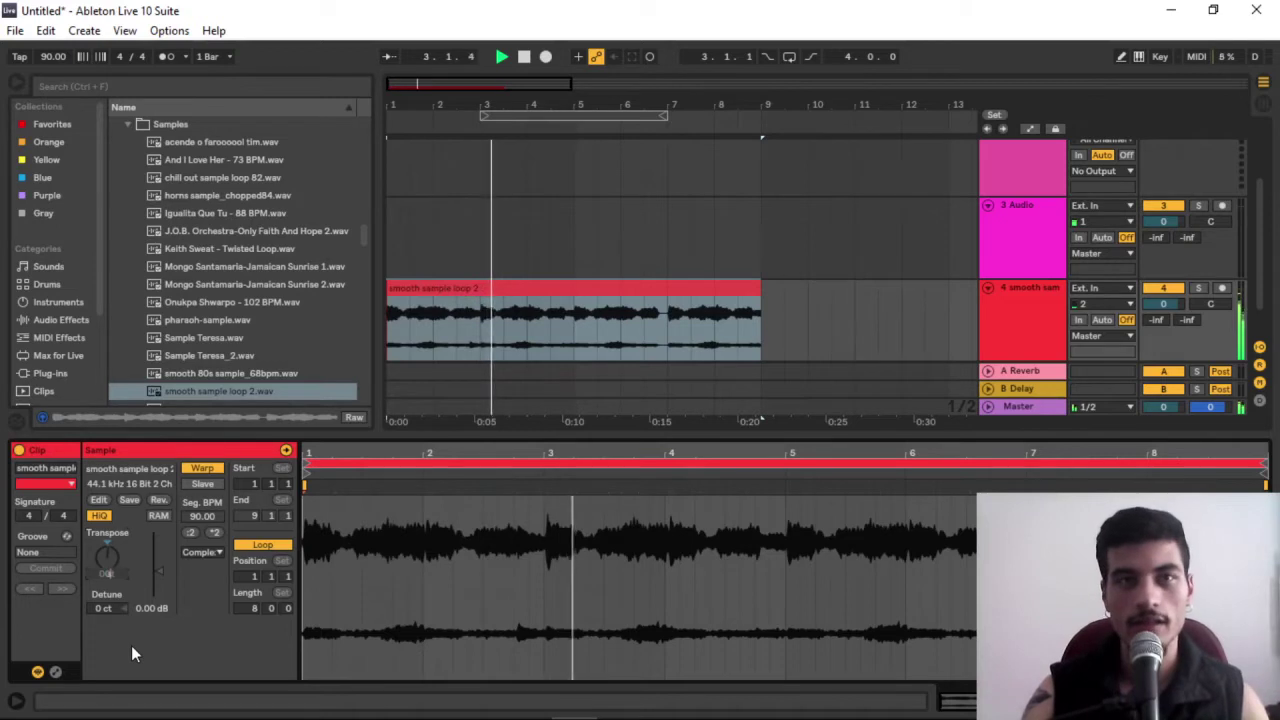
key(Up)
key(Up)
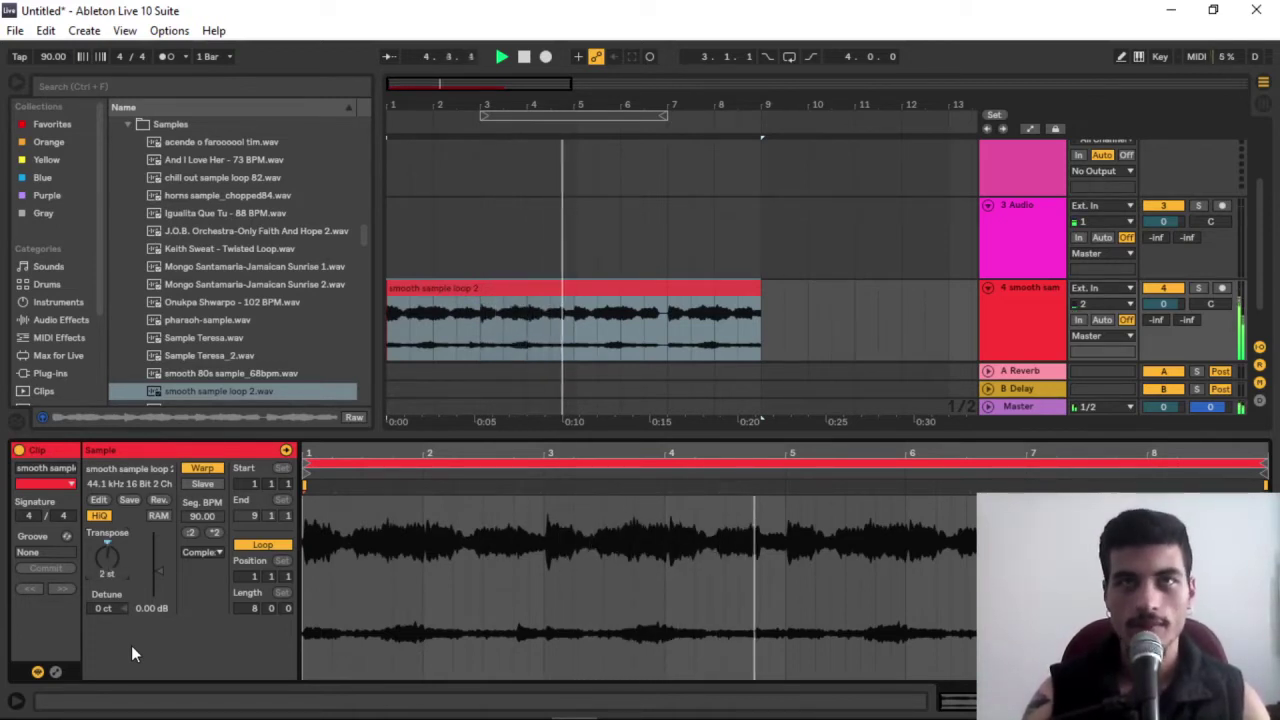
Stop playback and load the transposed clip from the arrangement into Simpler on the first track
key(ctrl+alt+l)
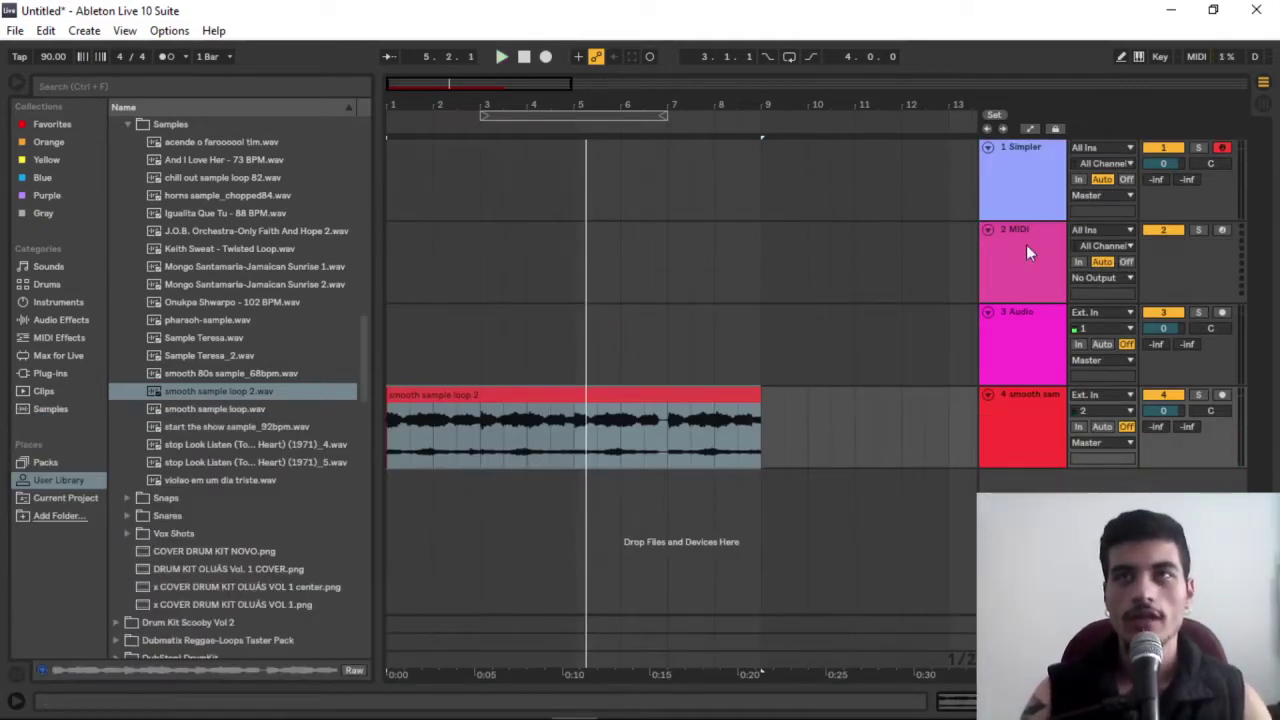
click(1033, 180)
scroll(950, 408, down, 3)
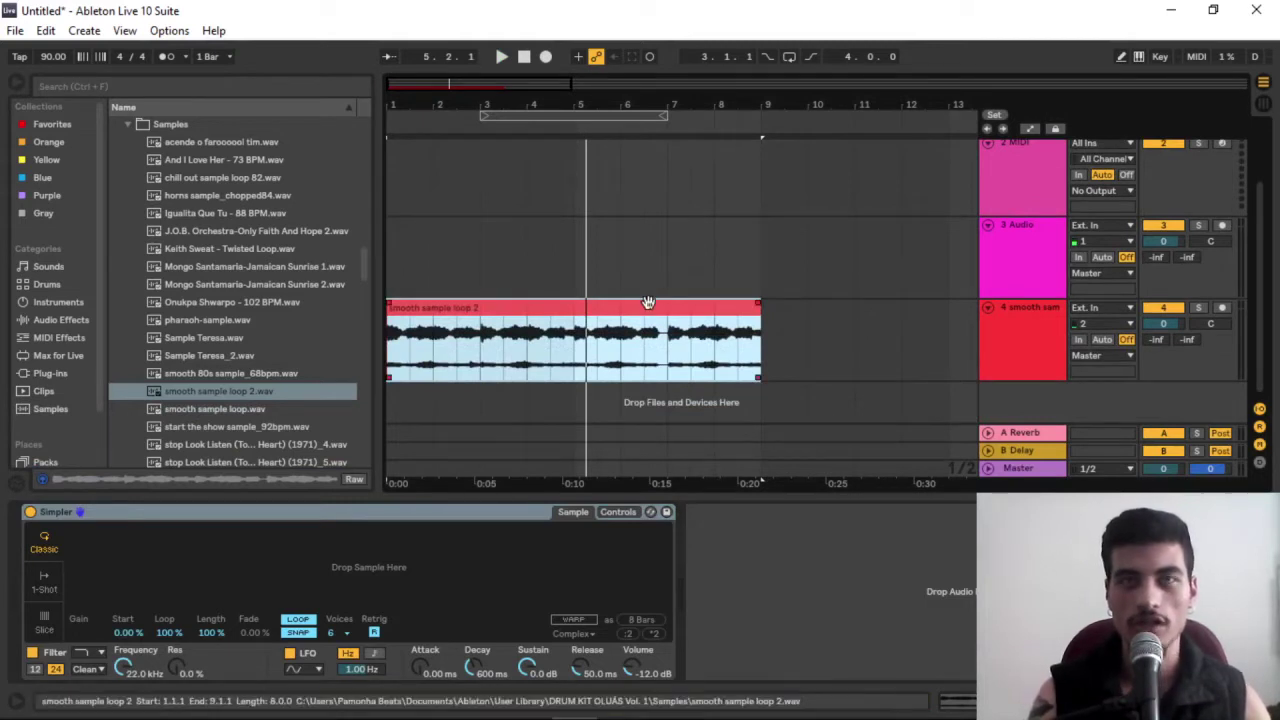
drag(648, 302, 512, 553)
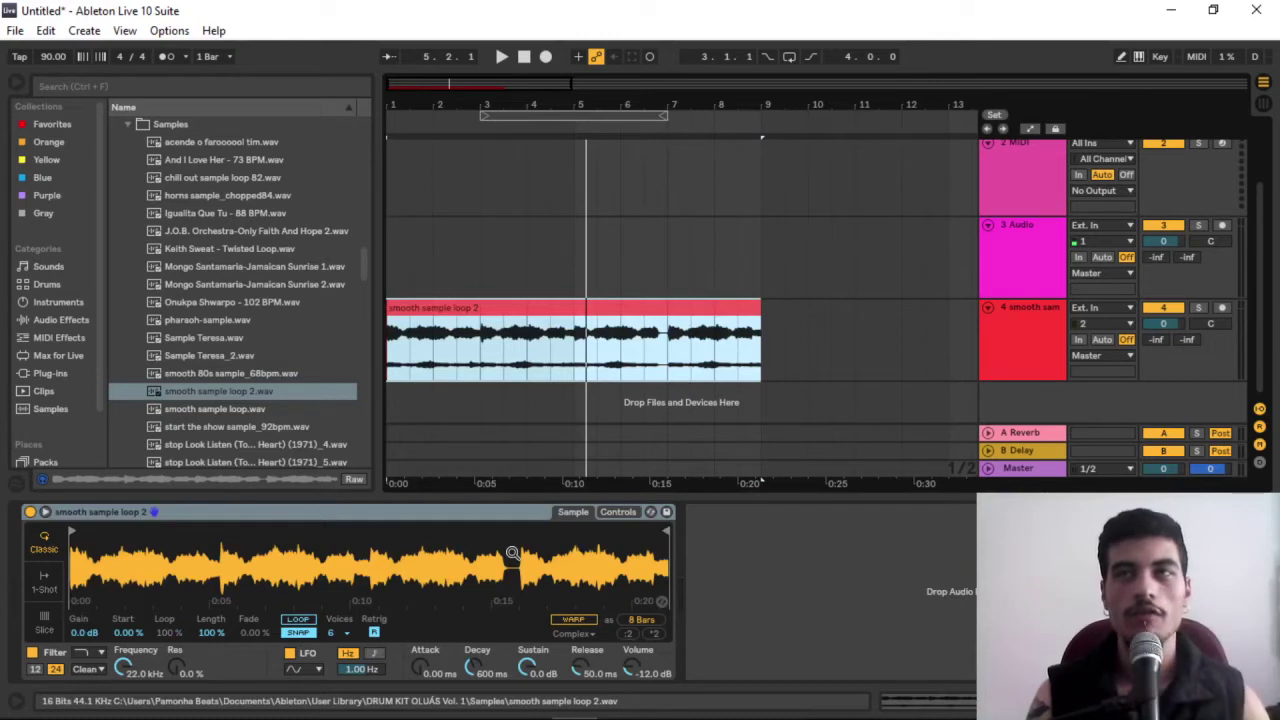
Enable the computer MIDI keyboard and play a note to audition the sample in Simpler
scroll(1128, 172, up, 2)
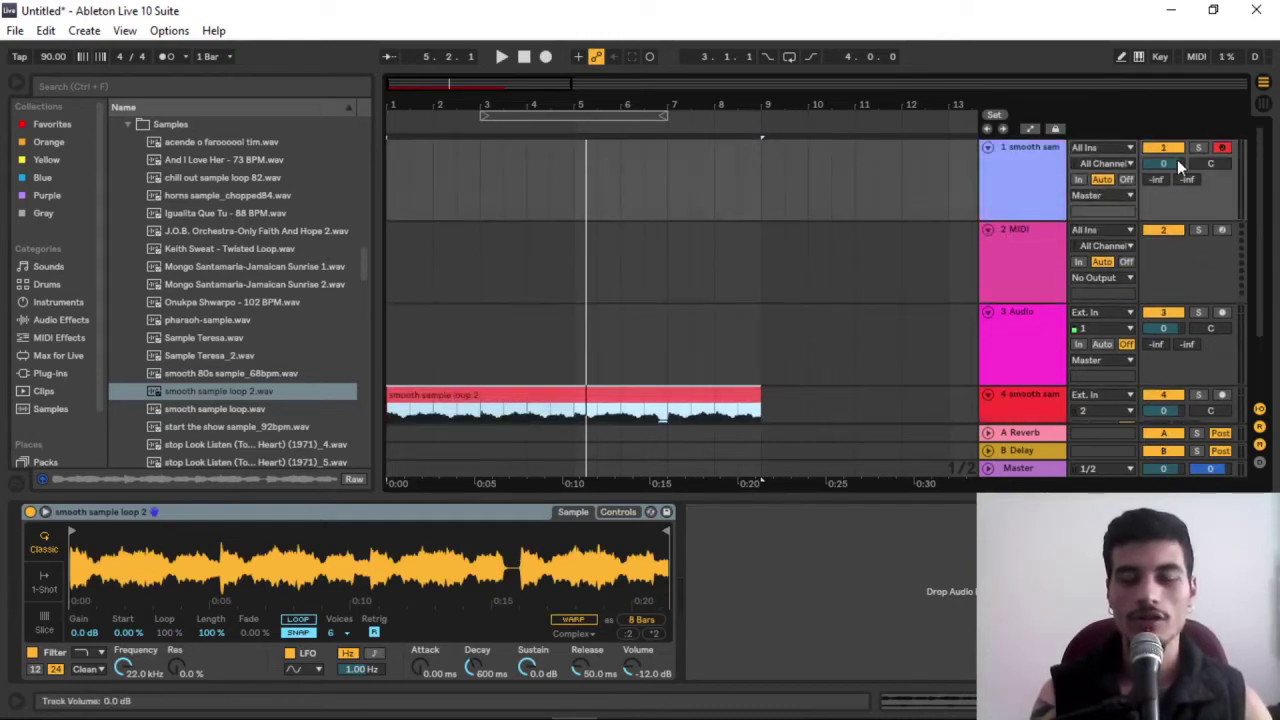
key(m)
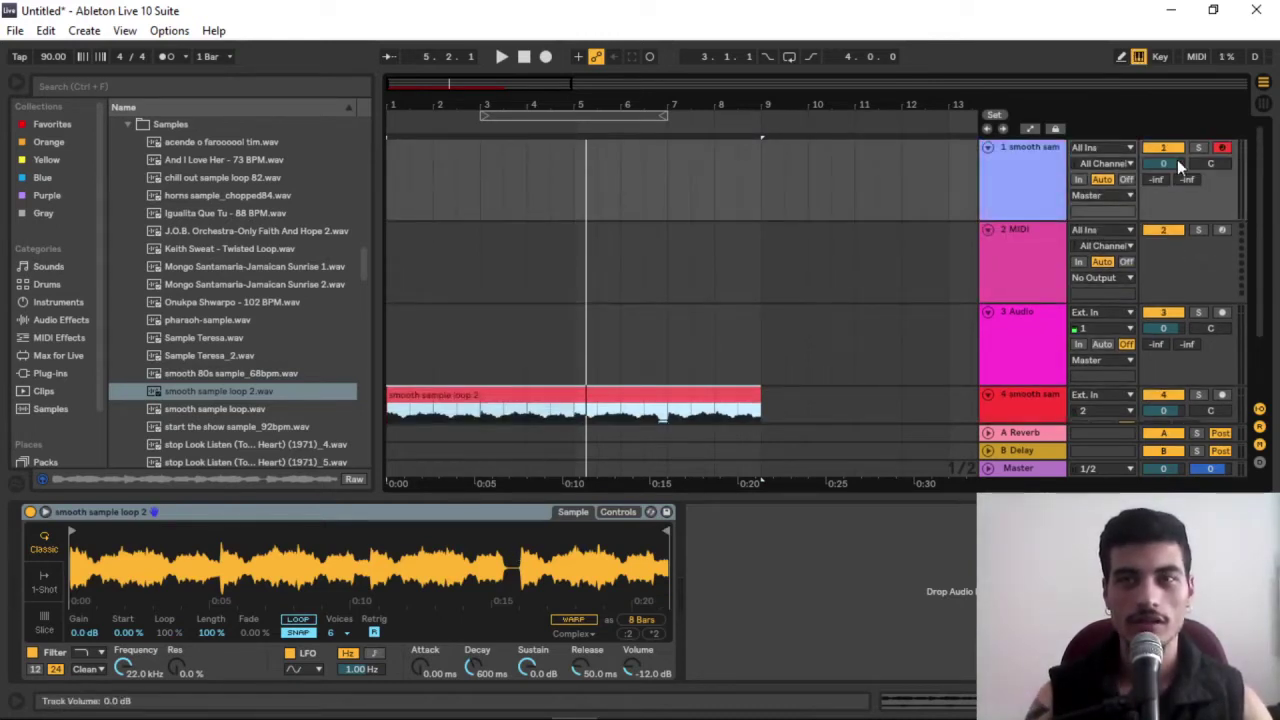
key(a)
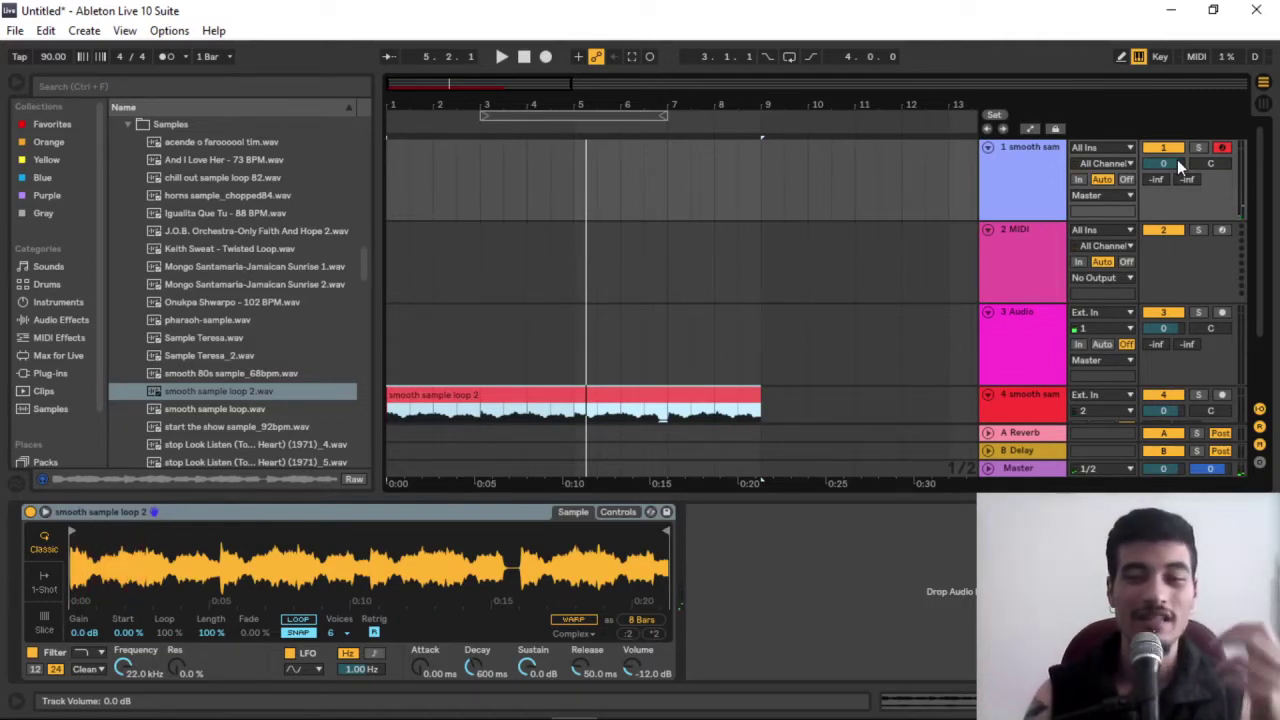
Freeze and flatten the fourth audio track holding the transposed loop, and play back the flattened clip
key(ctrl+alt+l)
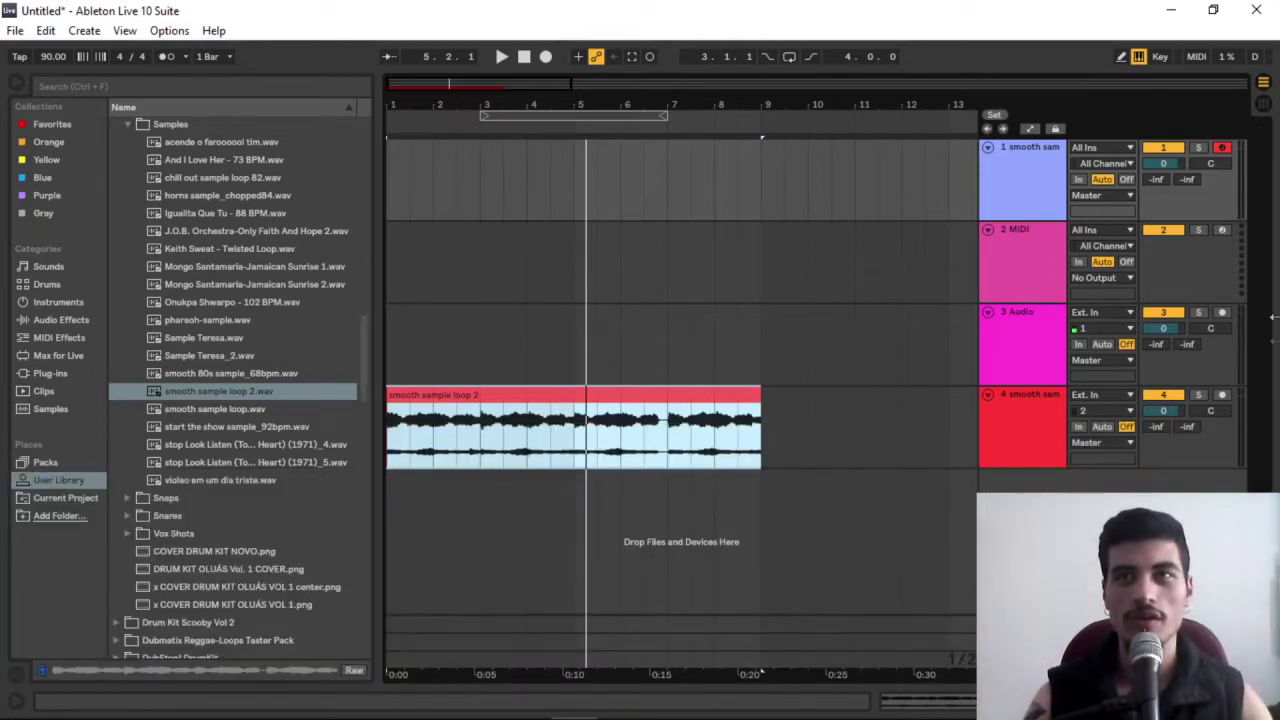
right_click(1034, 432)
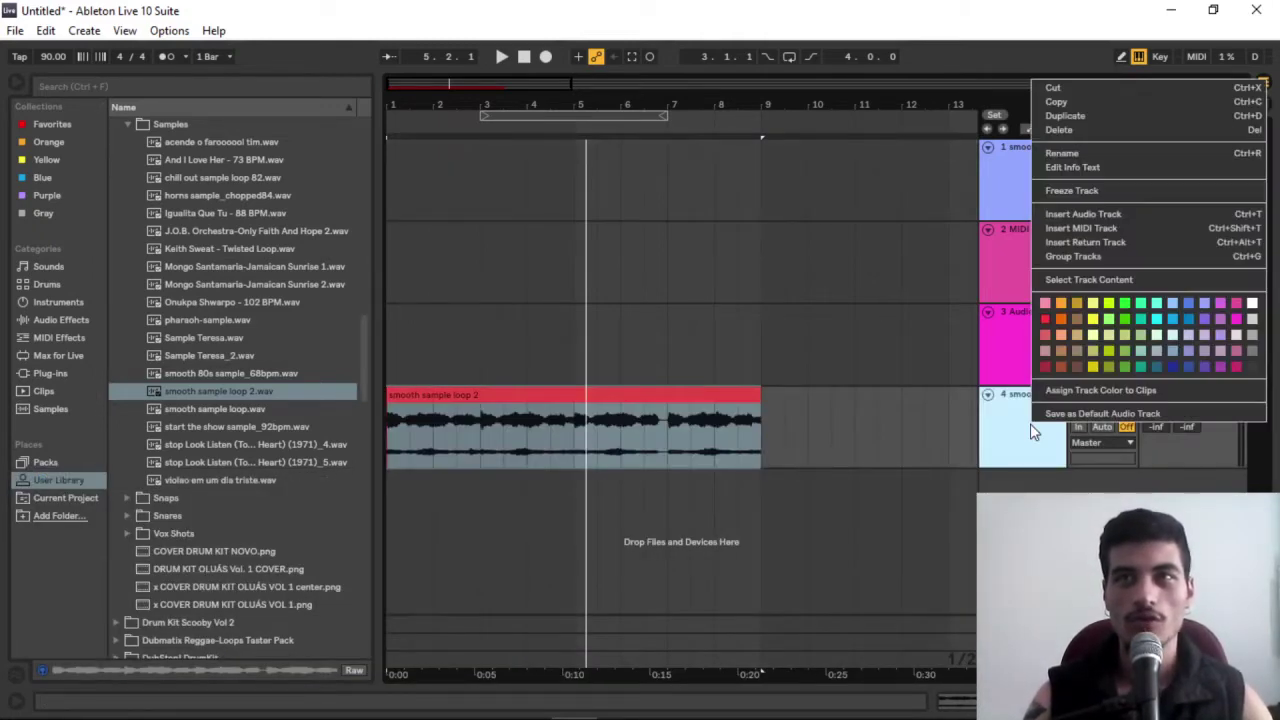
click(1064, 196)
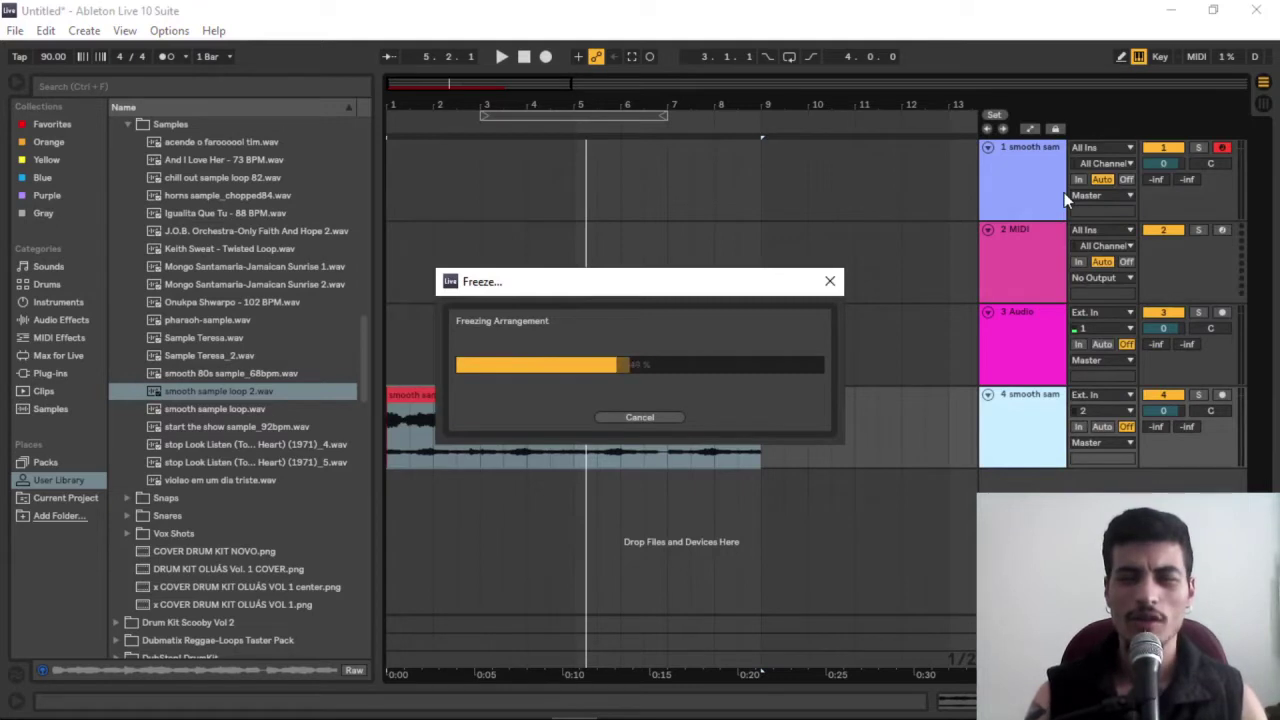
right_click(1030, 427)
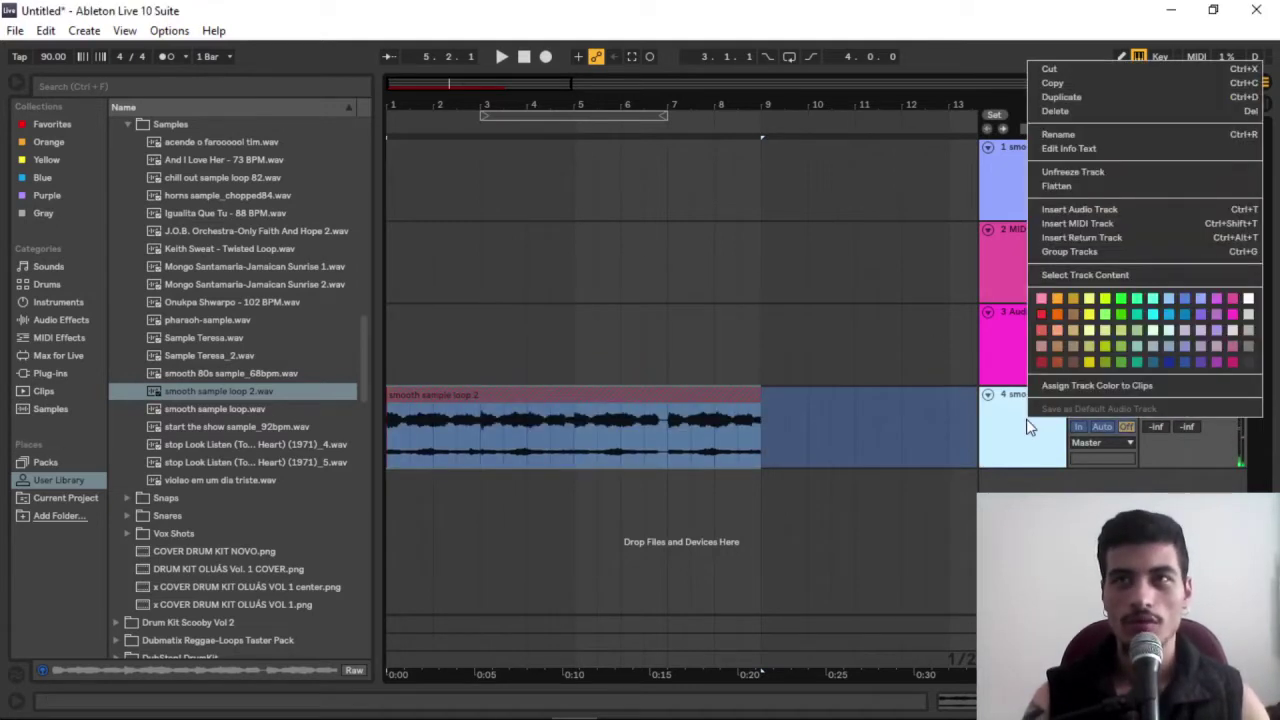
click(1074, 185)
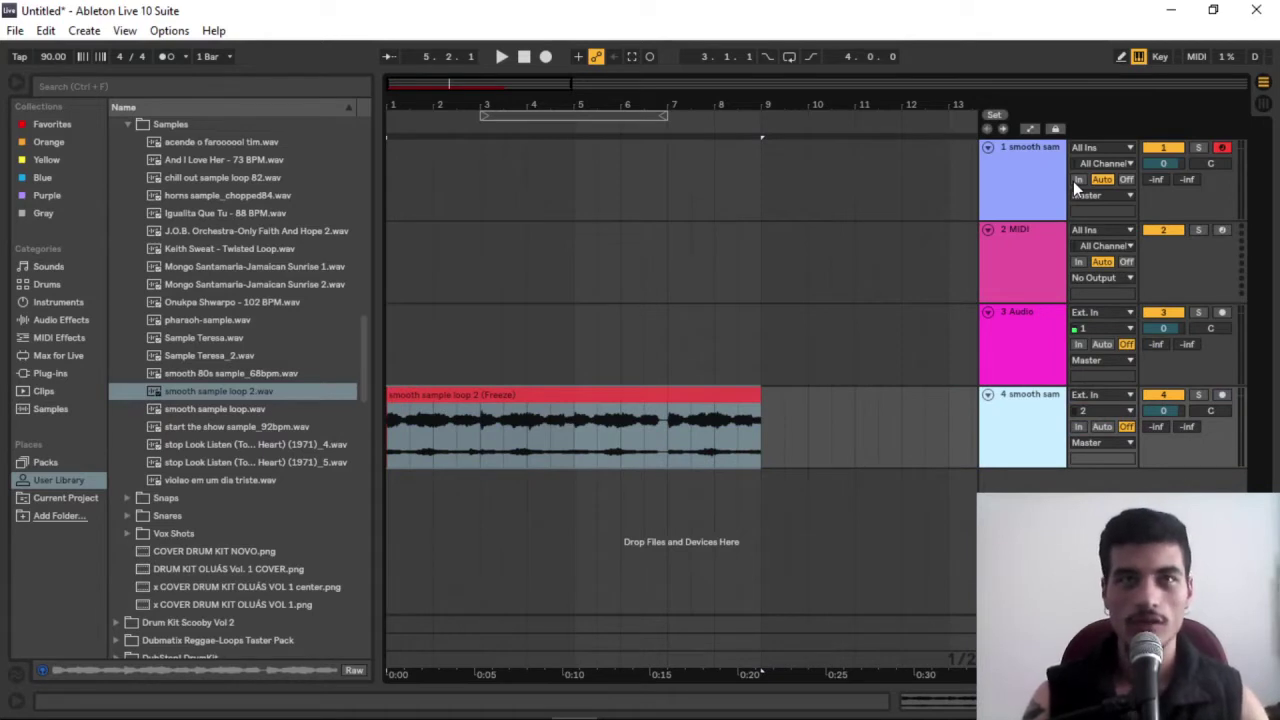
click(553, 390)
key(space)
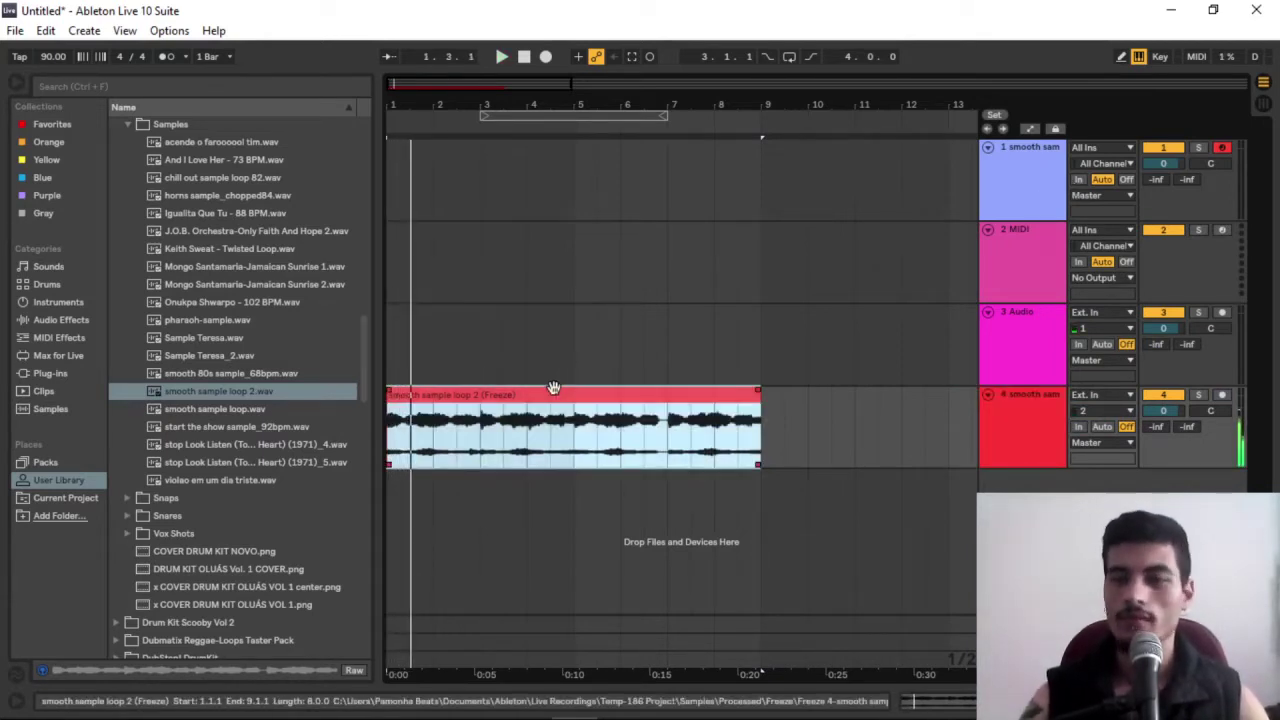
Check the flattened clip's transposition, then load the clip into Simpler on the first track and audition a note
double_click(575, 390)
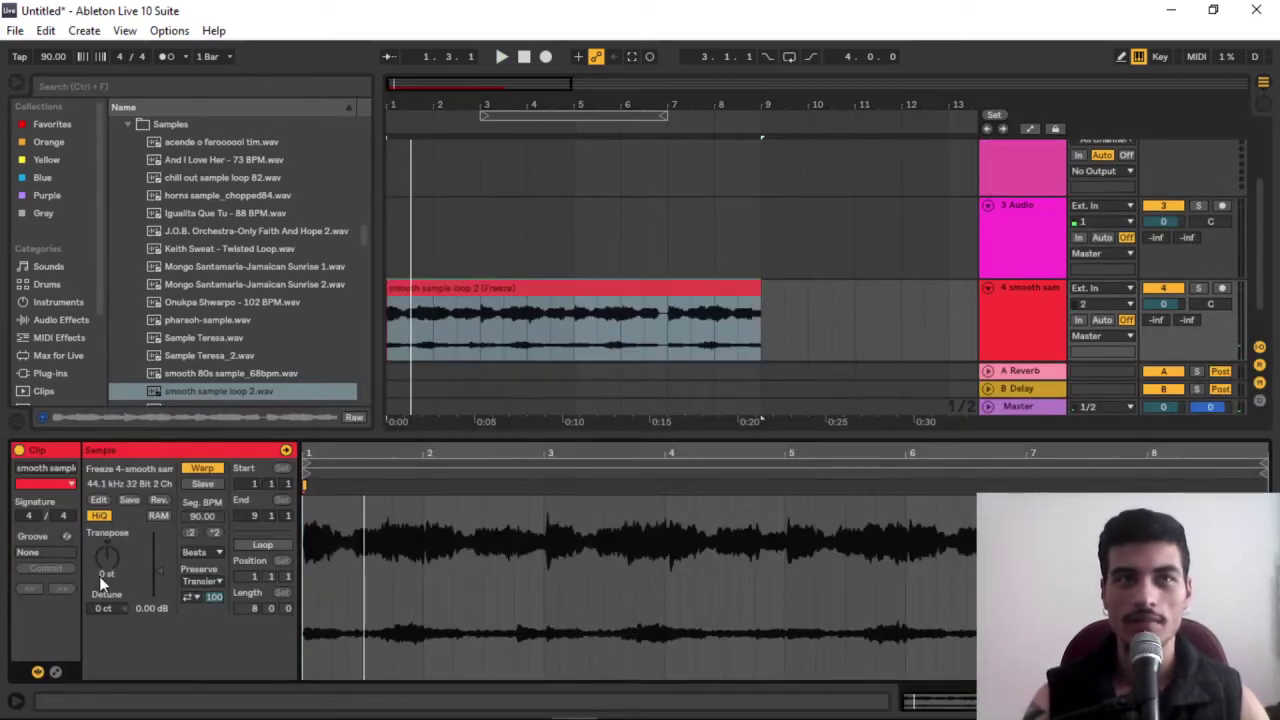
key(ctrl+alt+l)
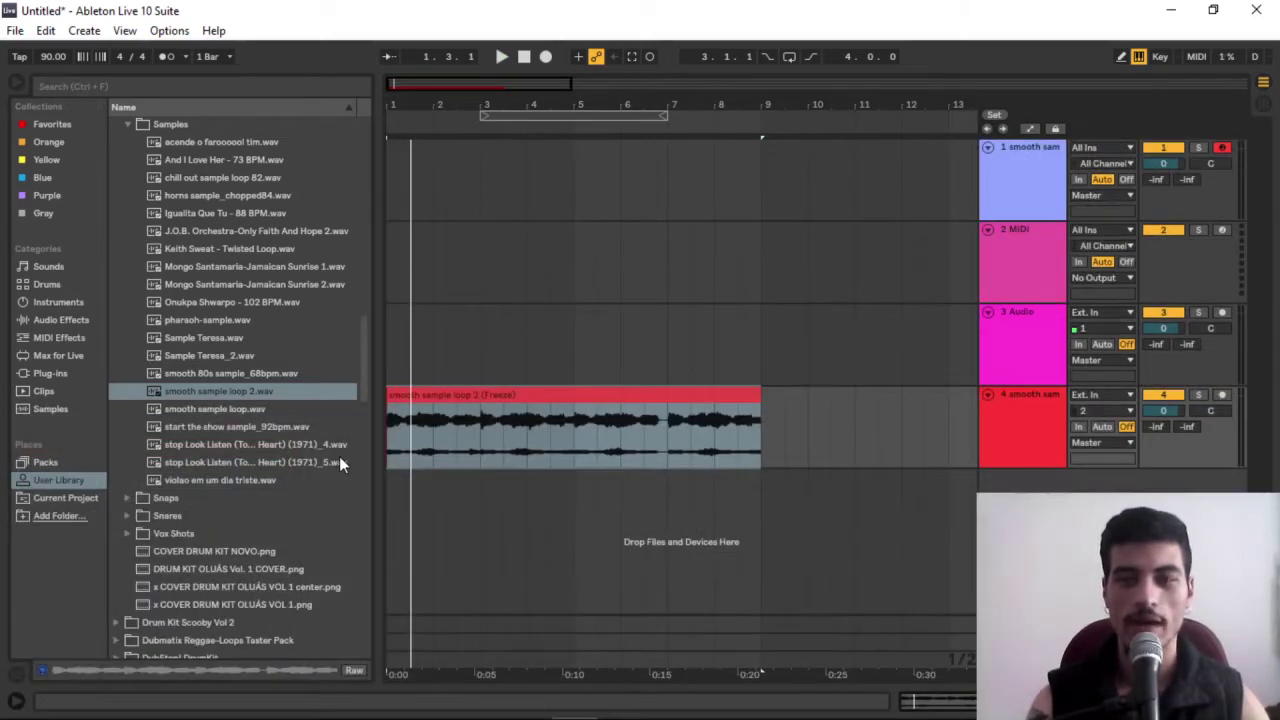
double_click(997, 177)
drag(537, 391, 390, 570)
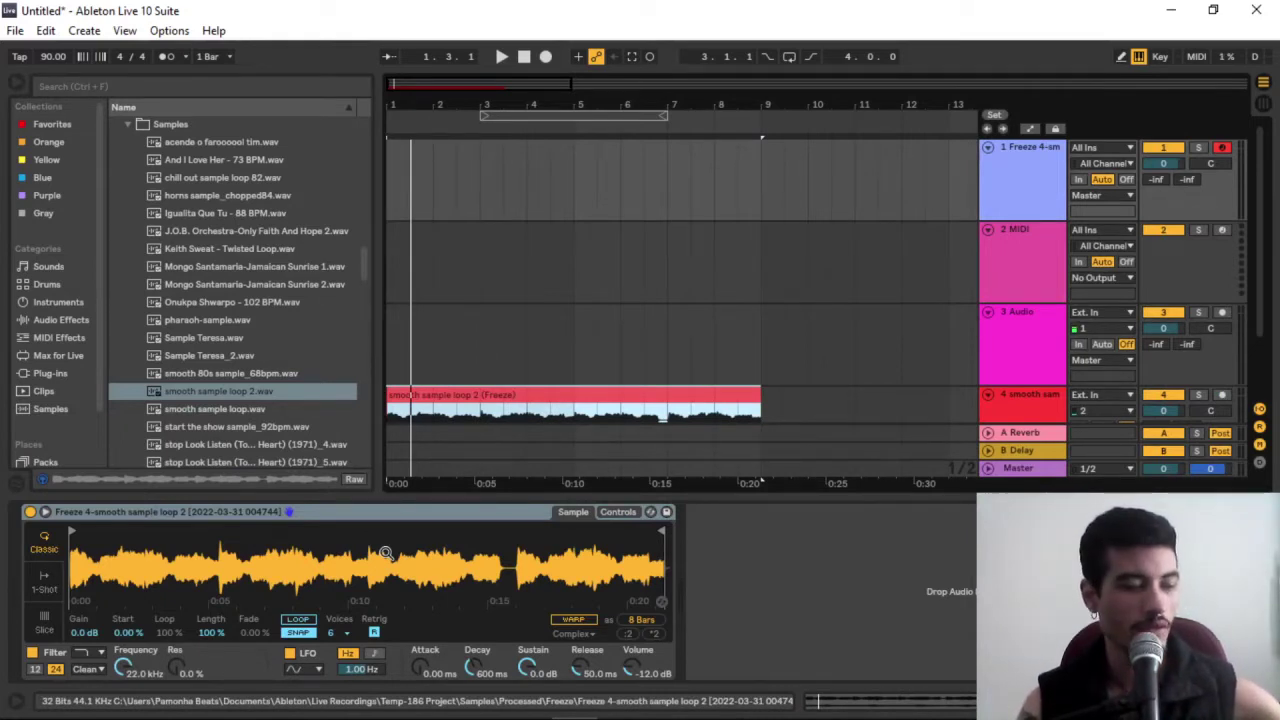
key(a)
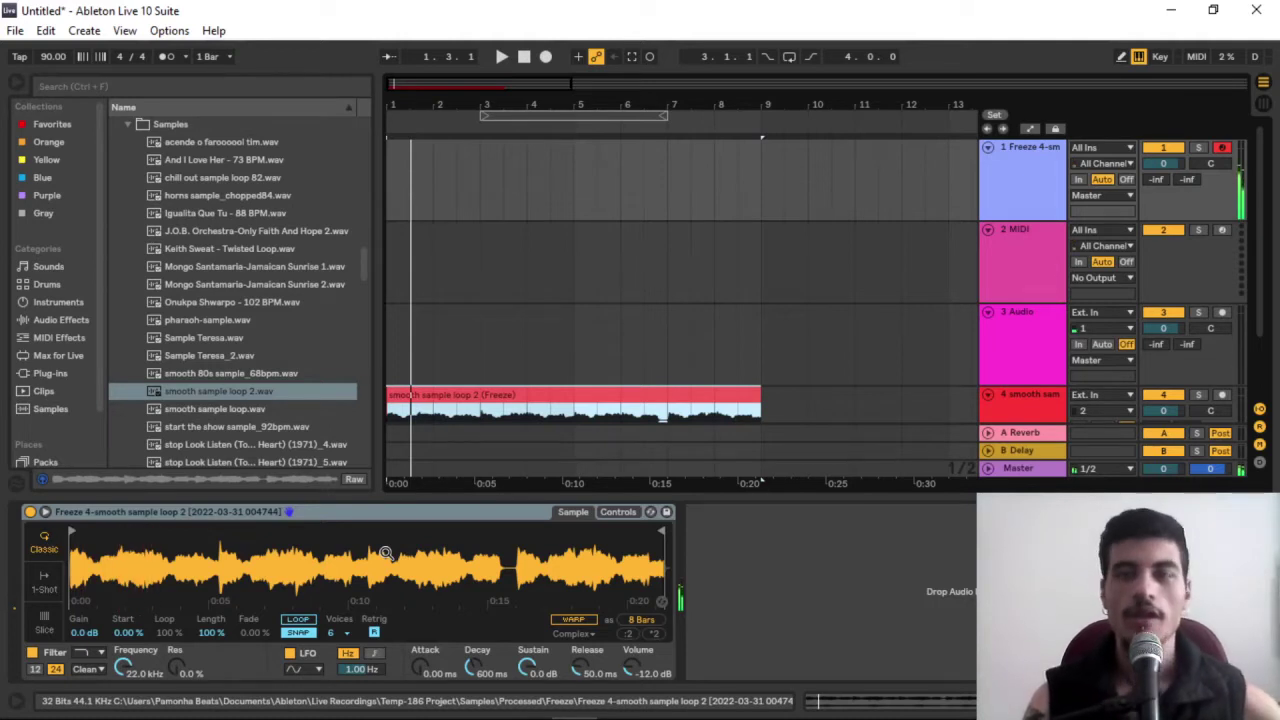
Map the metronome to key M, Follow to key Q and Record to key R
key(ctrl+k)
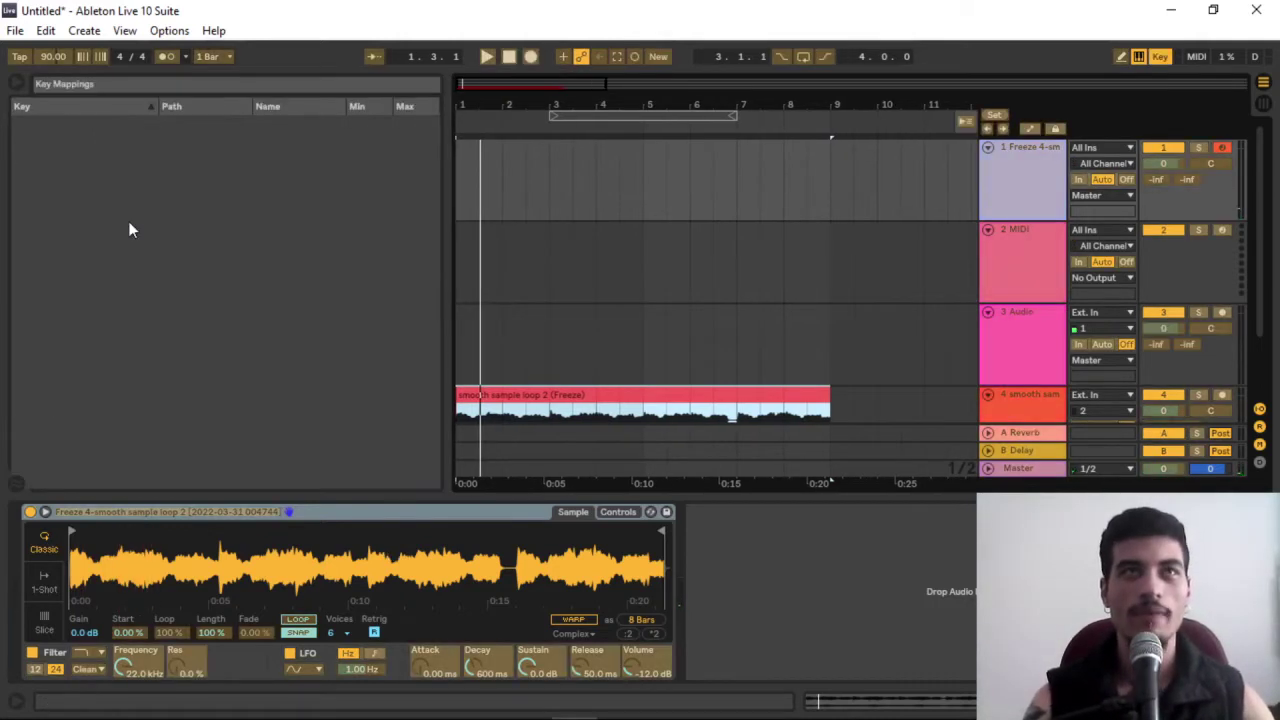
click(166, 56)
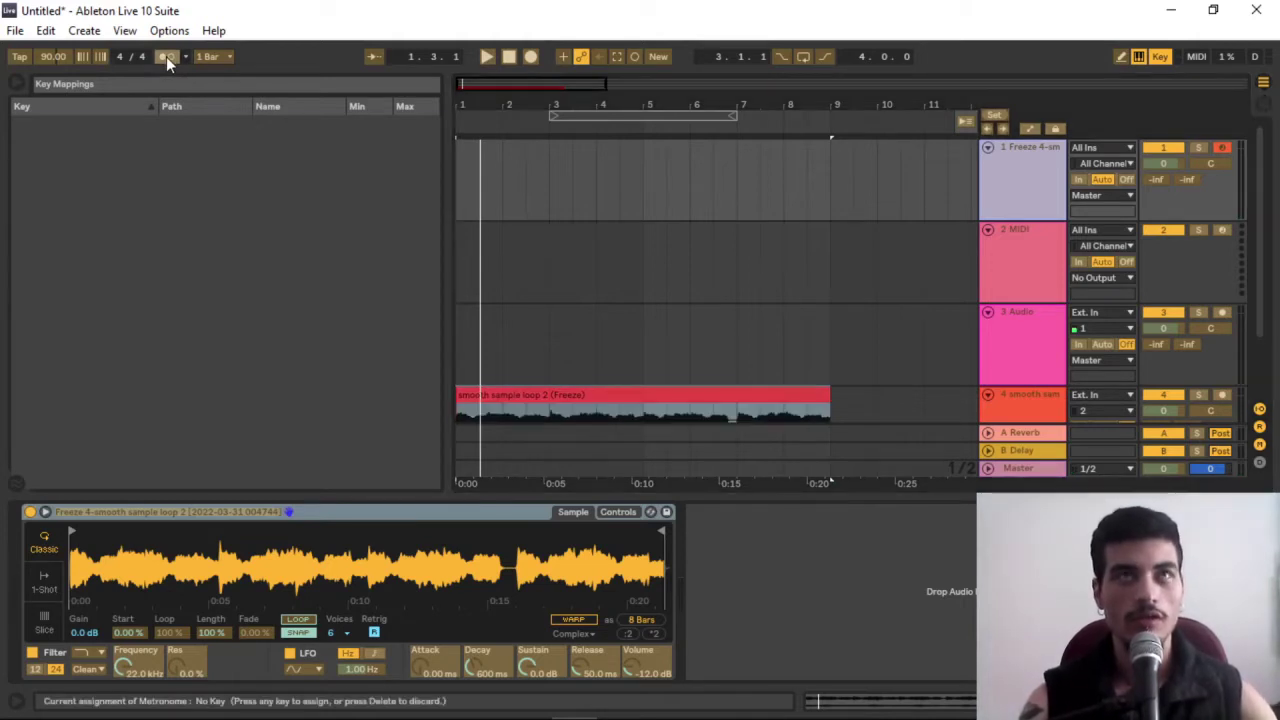
key(m)
click(372, 57)
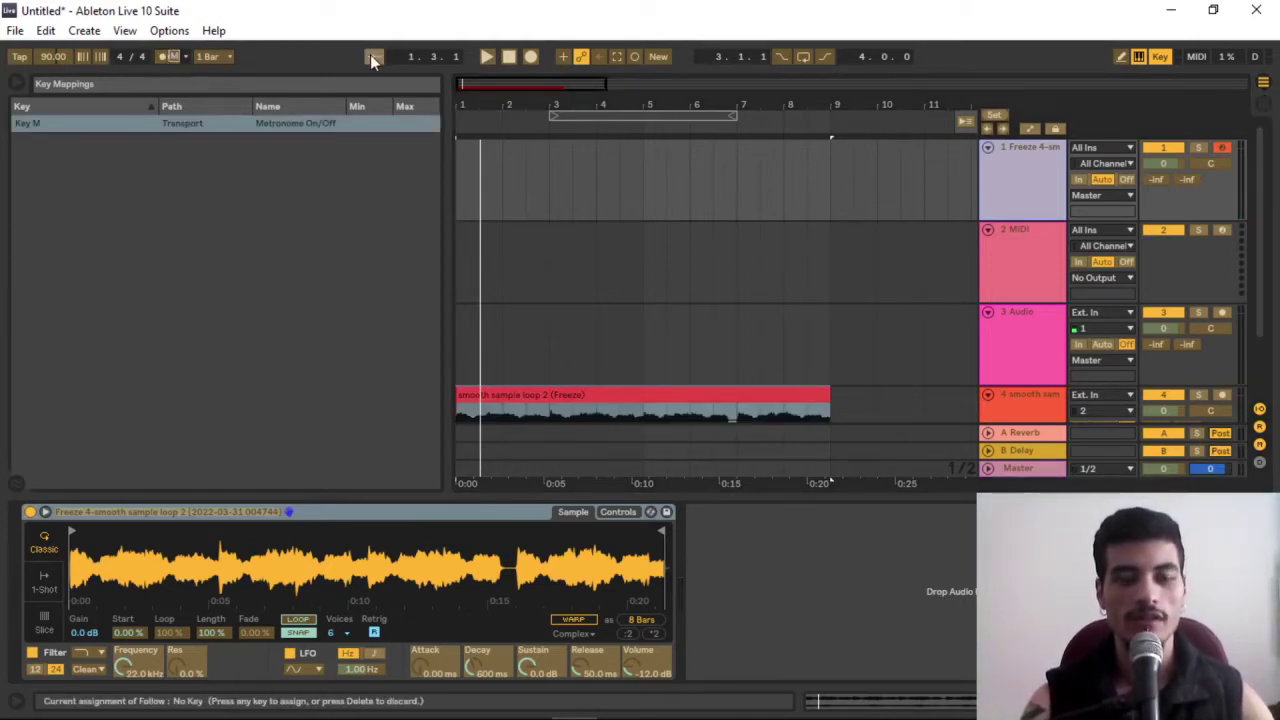
key(q)
click(531, 57)
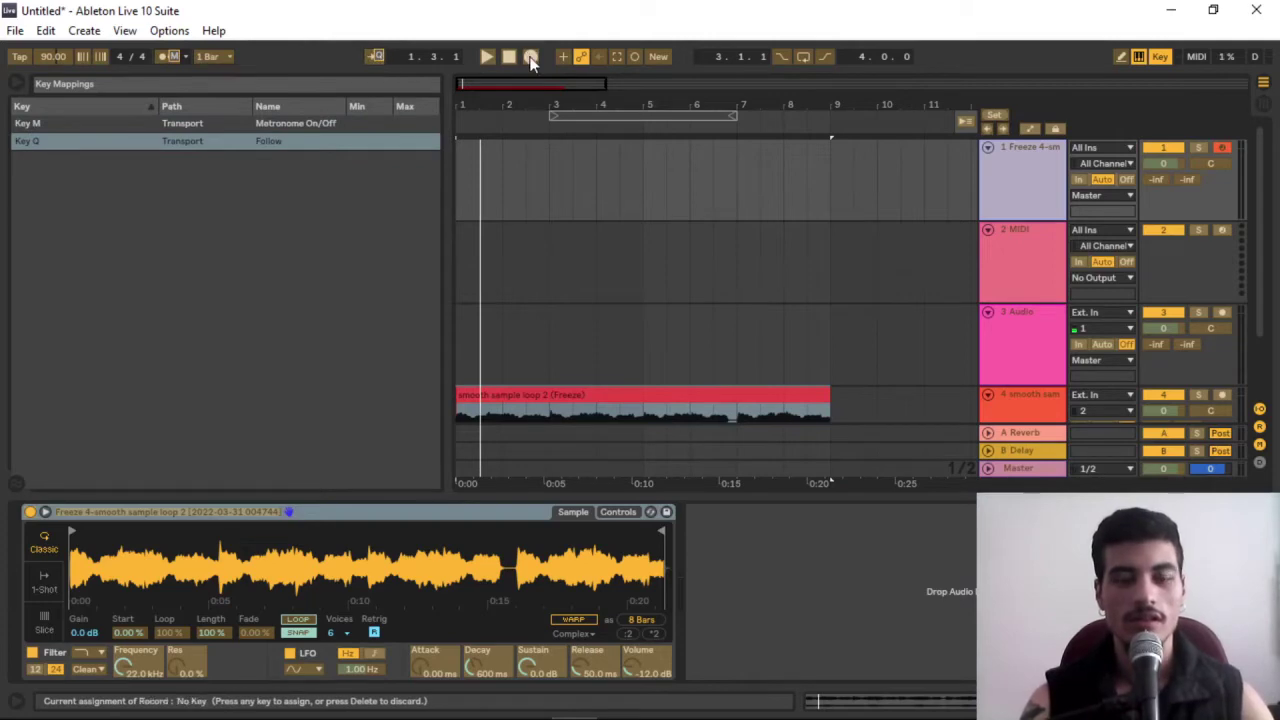
key(r)
key(ctrl+k)
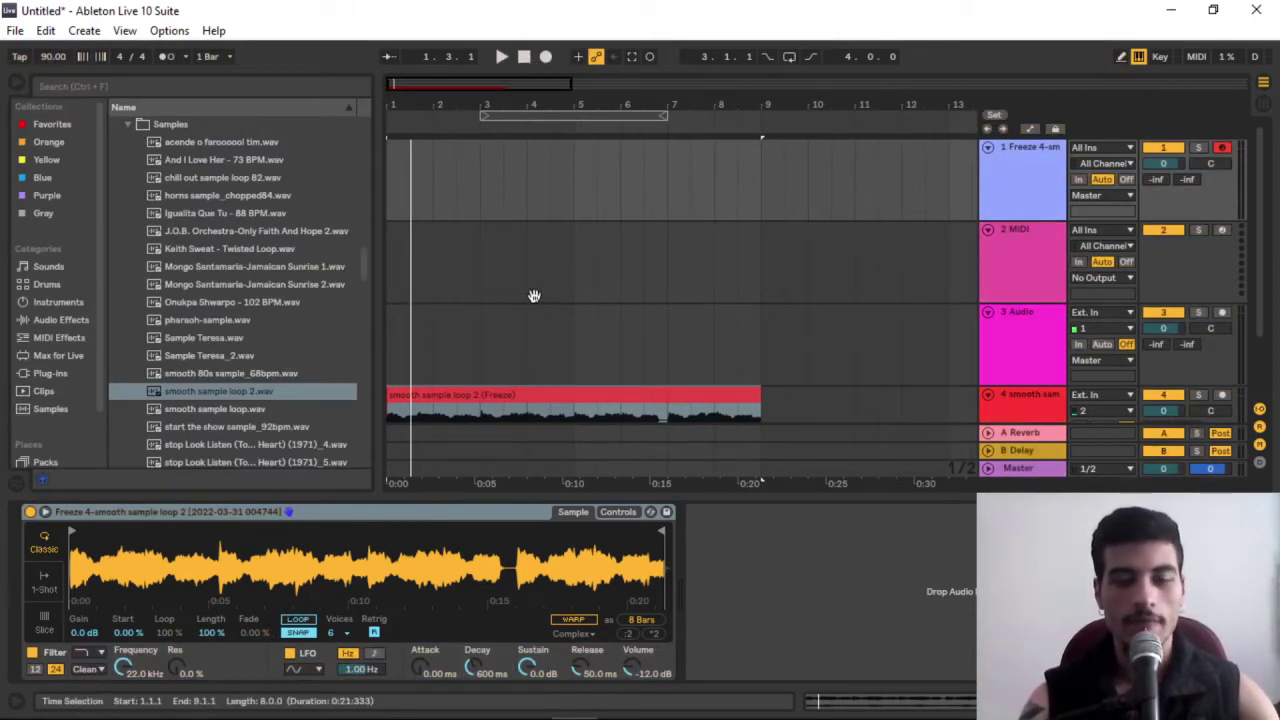
Hide the browser and play repeated notes to audition the flattened sample in Simpler's Classic mode
key(ctrl+alt+b)
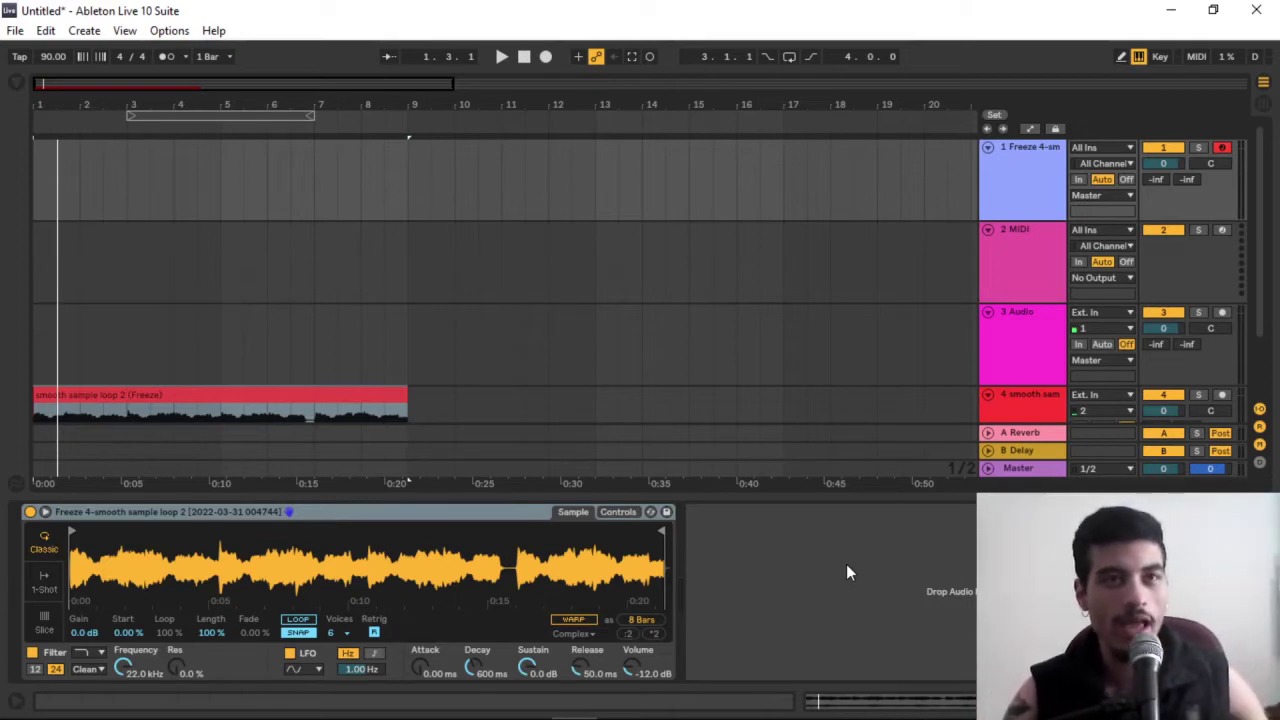
key(a)
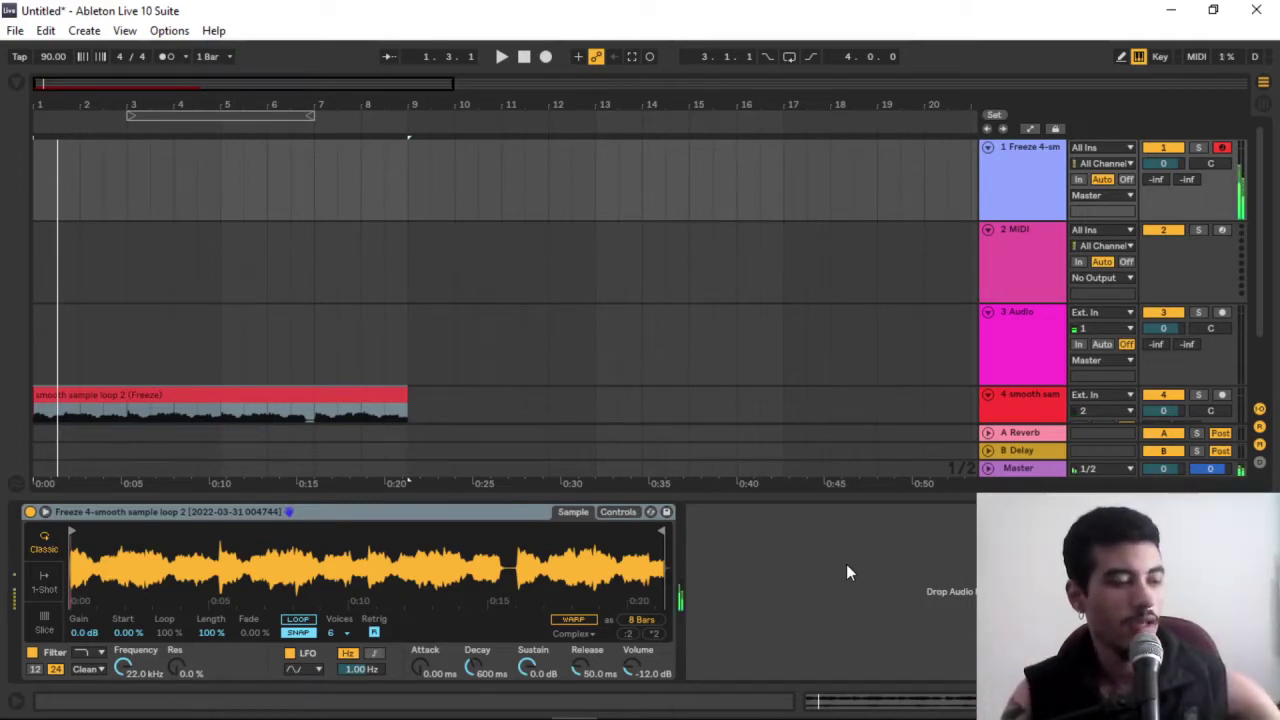
key(a)
key(a)
key(a)
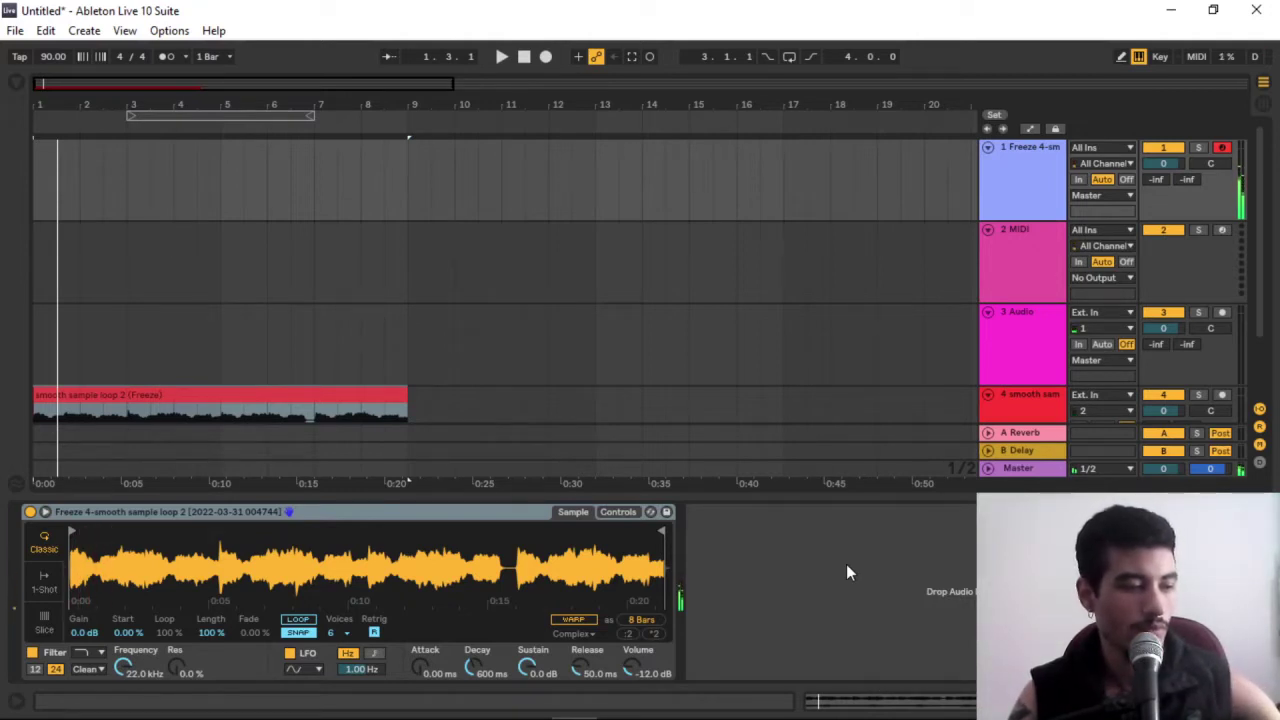
key(a)
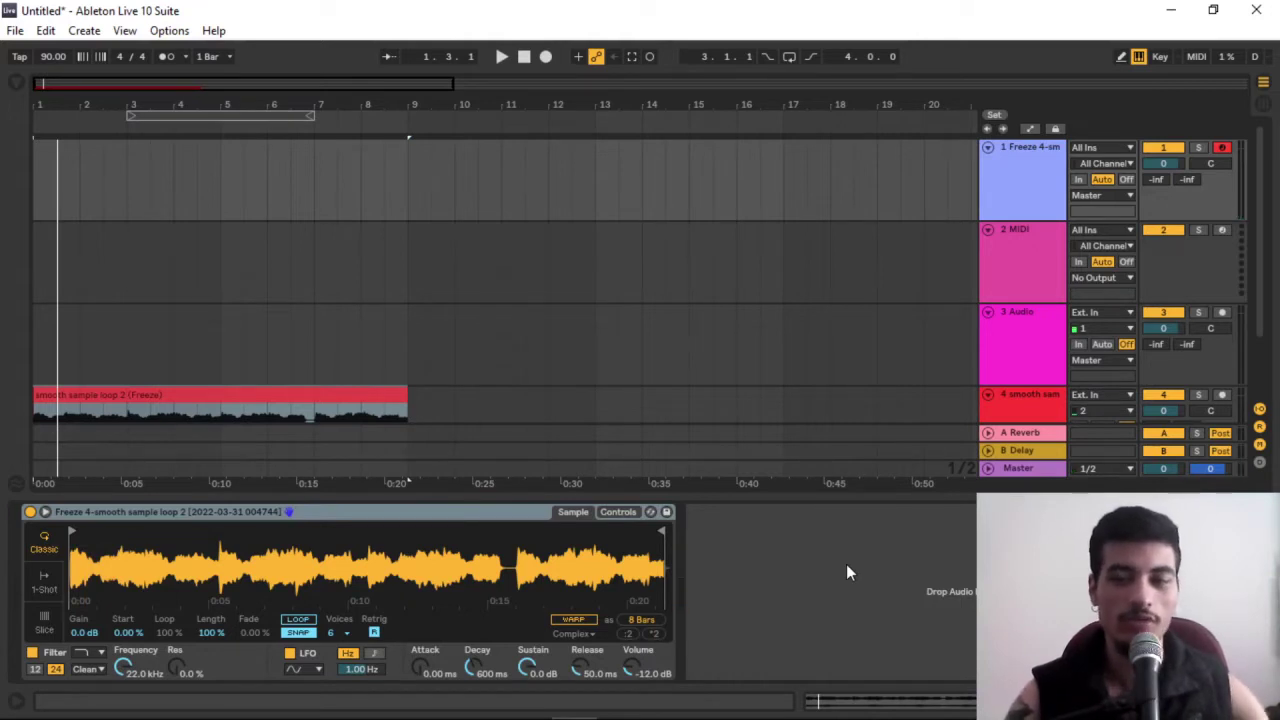
key(a)
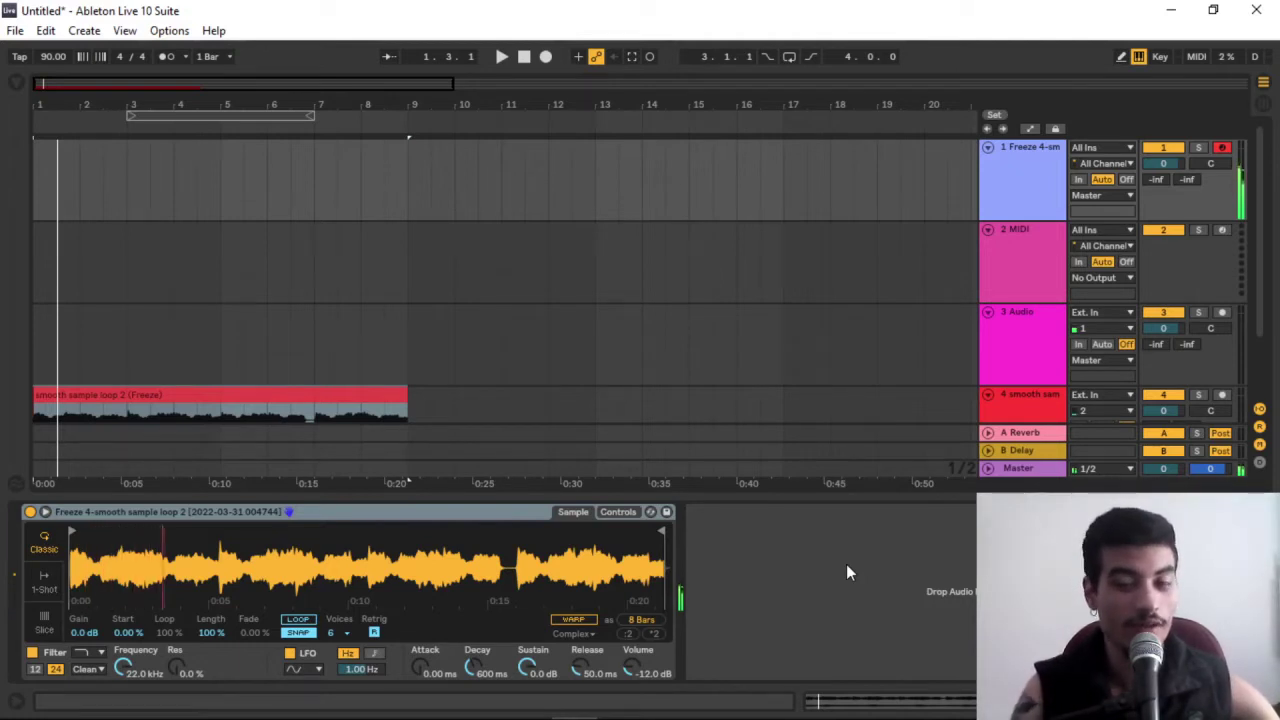
key(a)
key(a)
key(a)
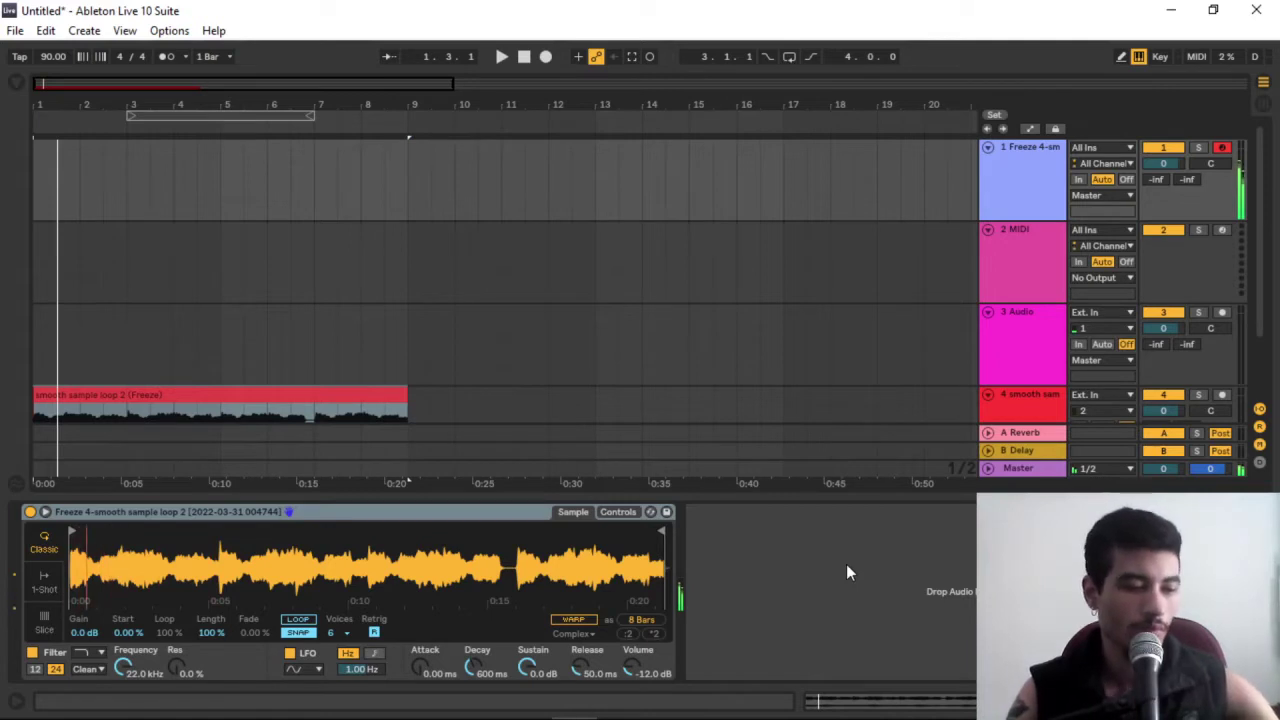
key(a)
key(a)
key(a)
key(a)
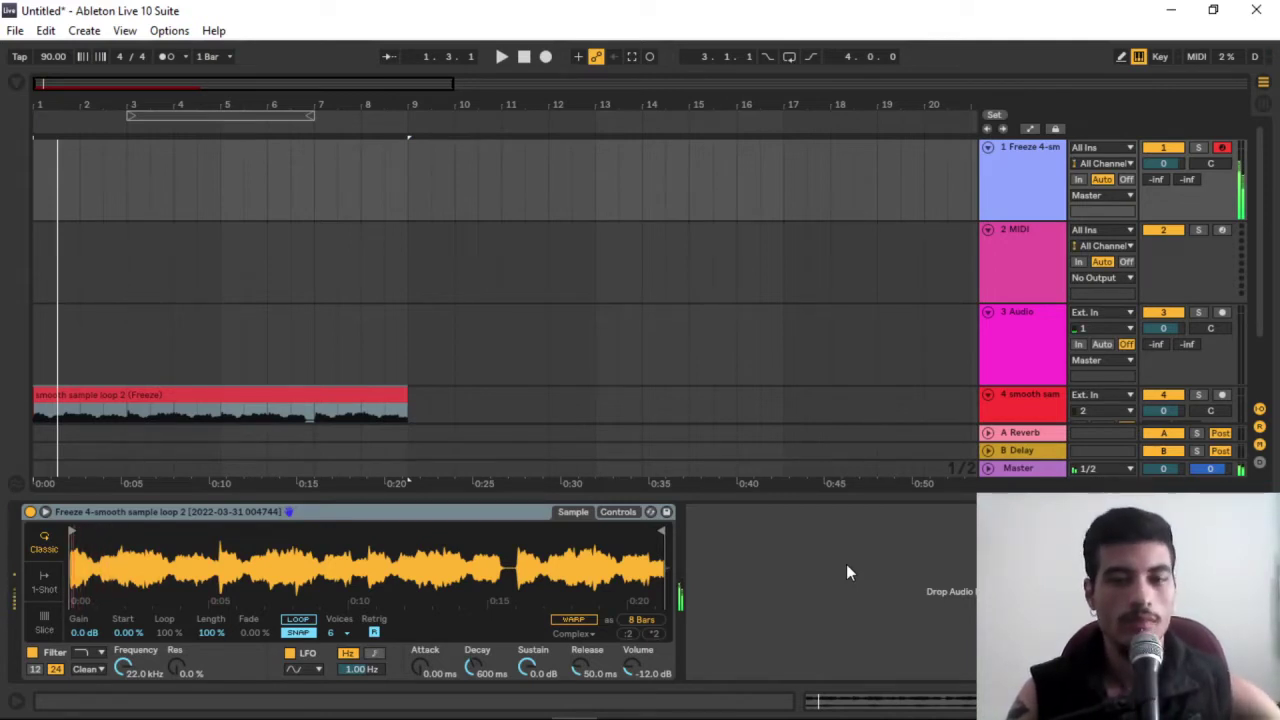
key(a)
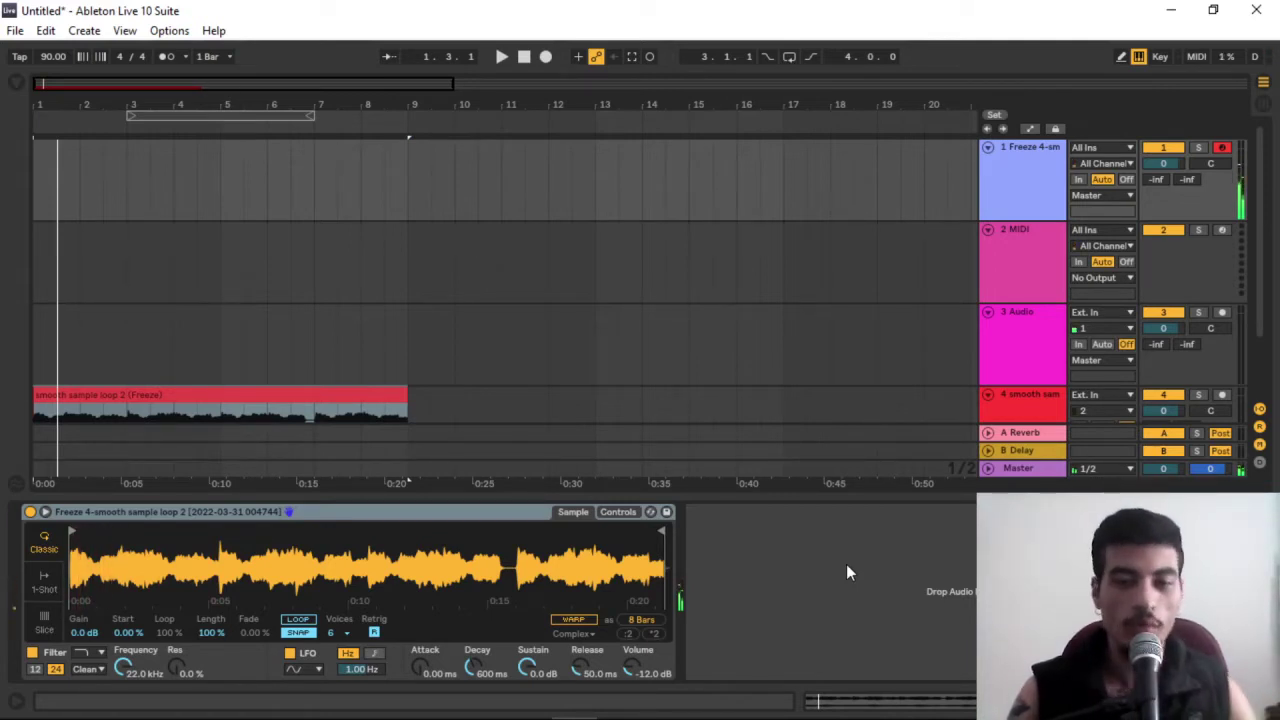
Turn on the metronome and delete the flattened loop clip from the fourth audio track
key(o)
key(space)
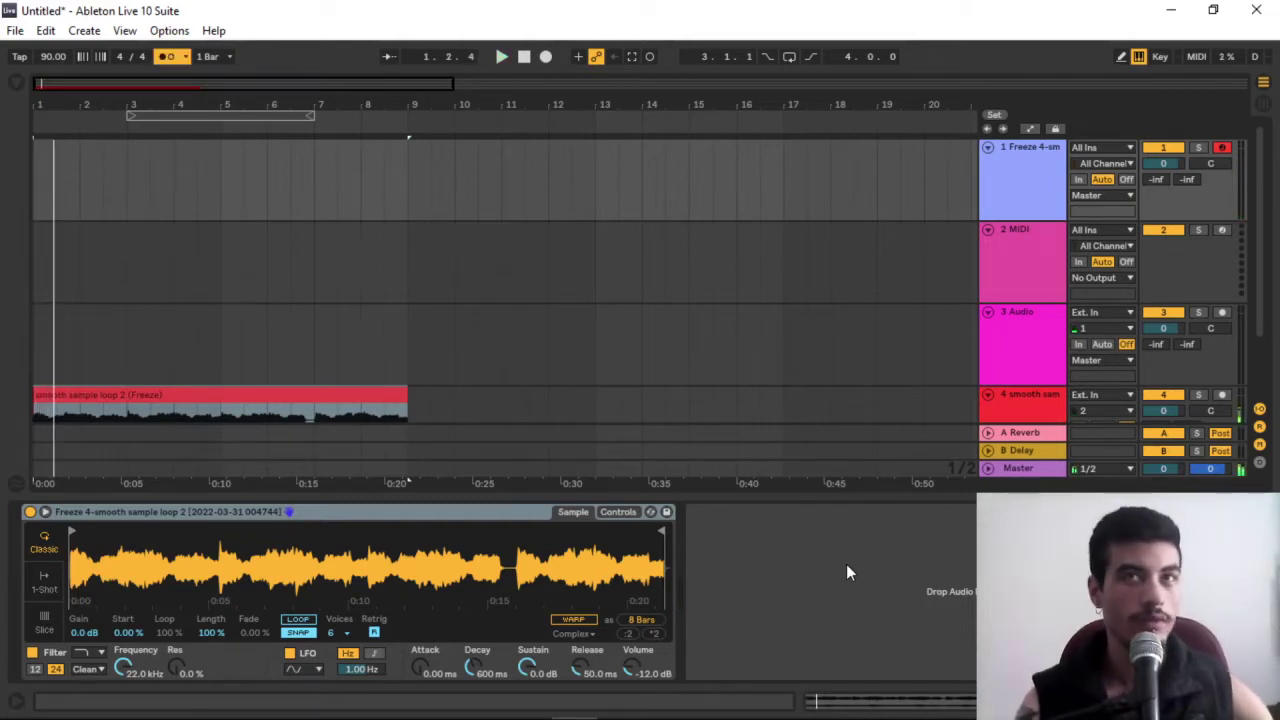
click(268, 394)
key(Delete)
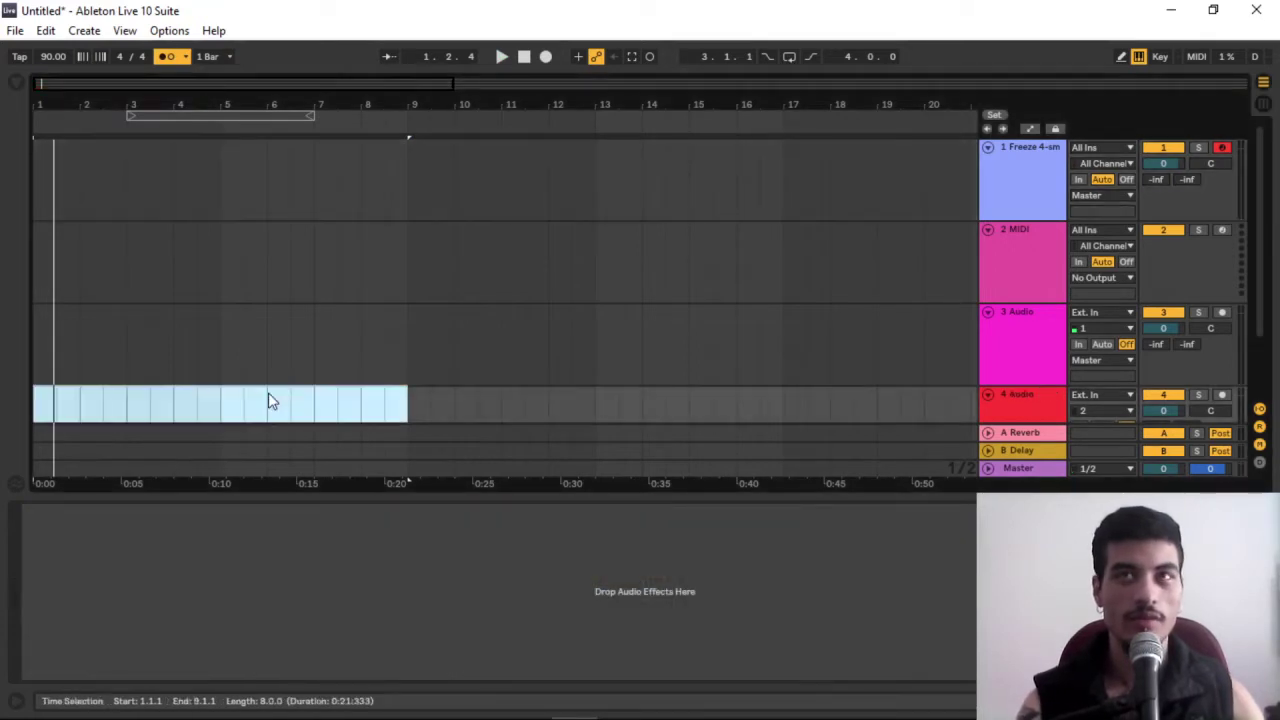
Play the arrangement from the start with the metronome while triggering the first track's Simpler, and stop playback
click(992, 160)
click(524, 60)
key(space)
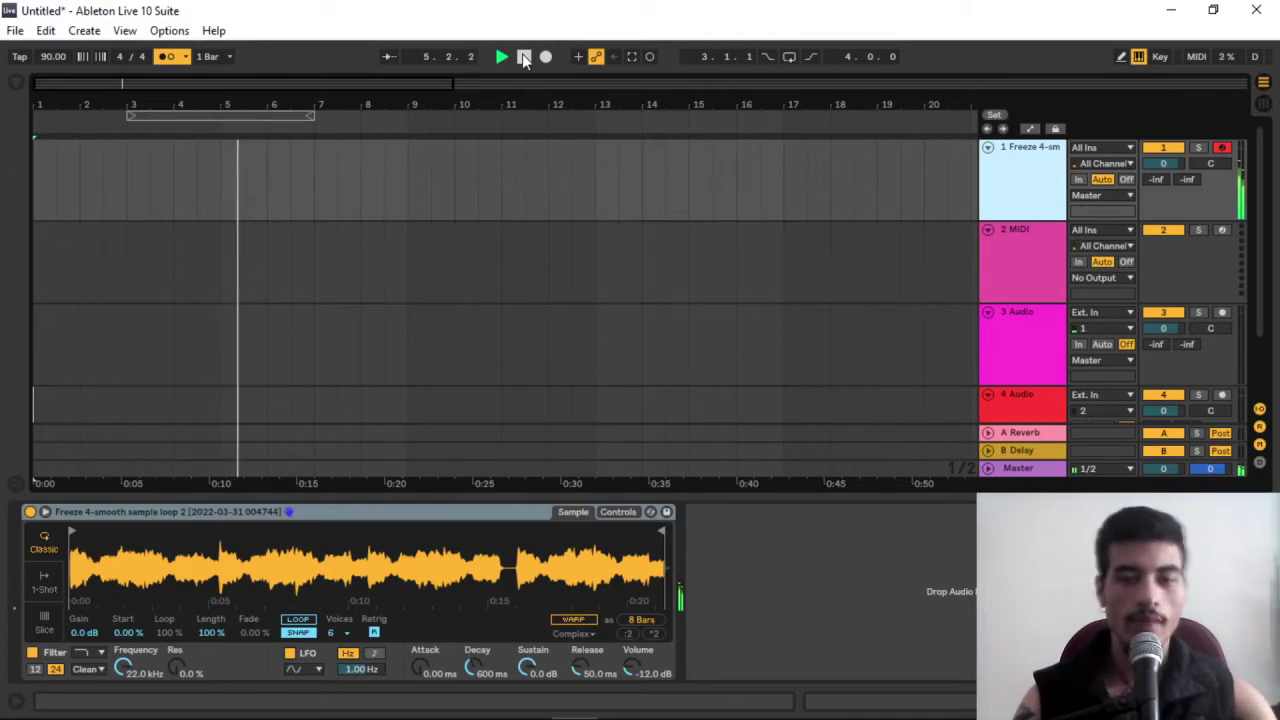
click(524, 58)
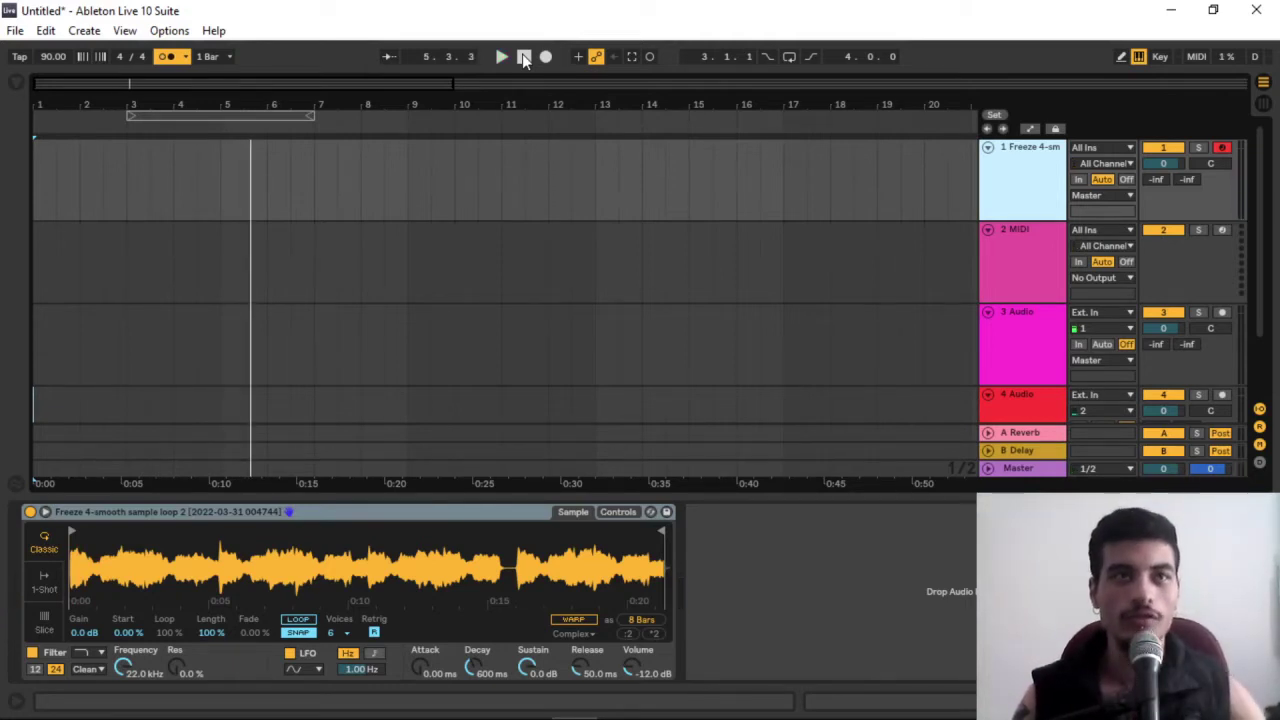
Audition the sample in Simpler's 1-Shot mode and return the device to Classic mode
click(43, 590)
key(a)
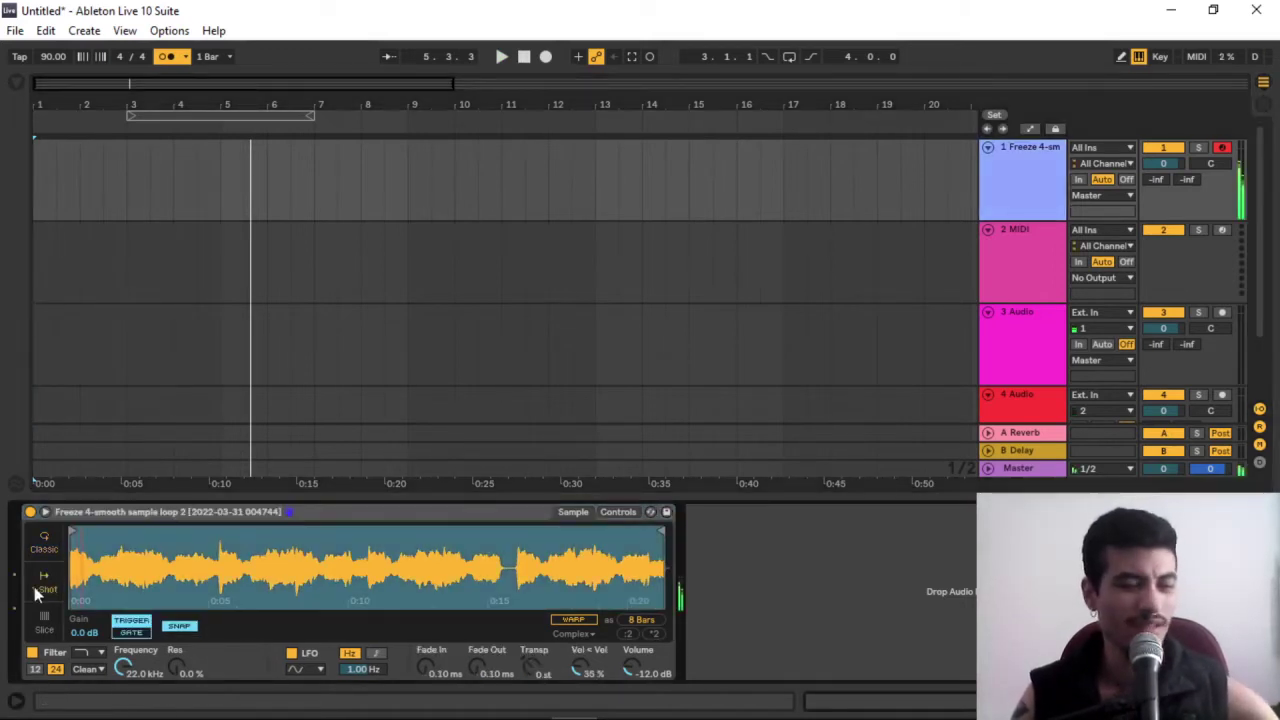
click(48, 553)
key(space)
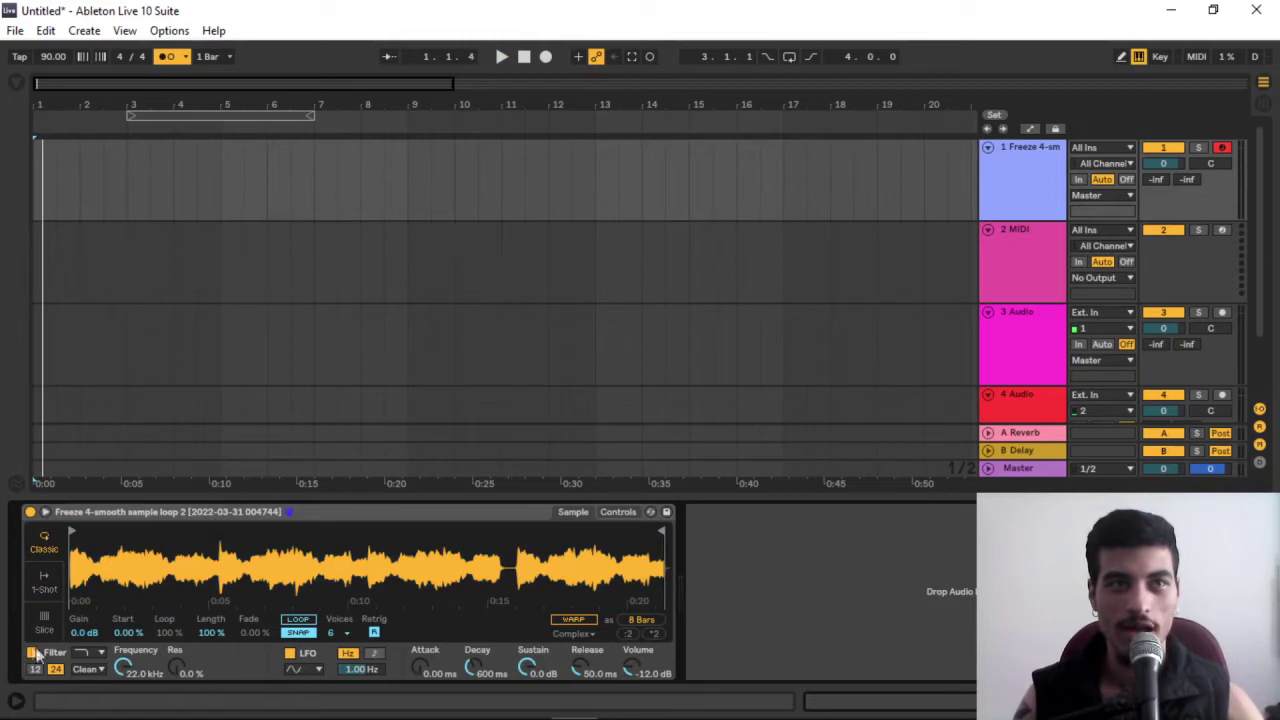
Switch Simpler to Slice mode and set the slicing sensitivity to 76 % in the expanded sample view
click(44, 618)
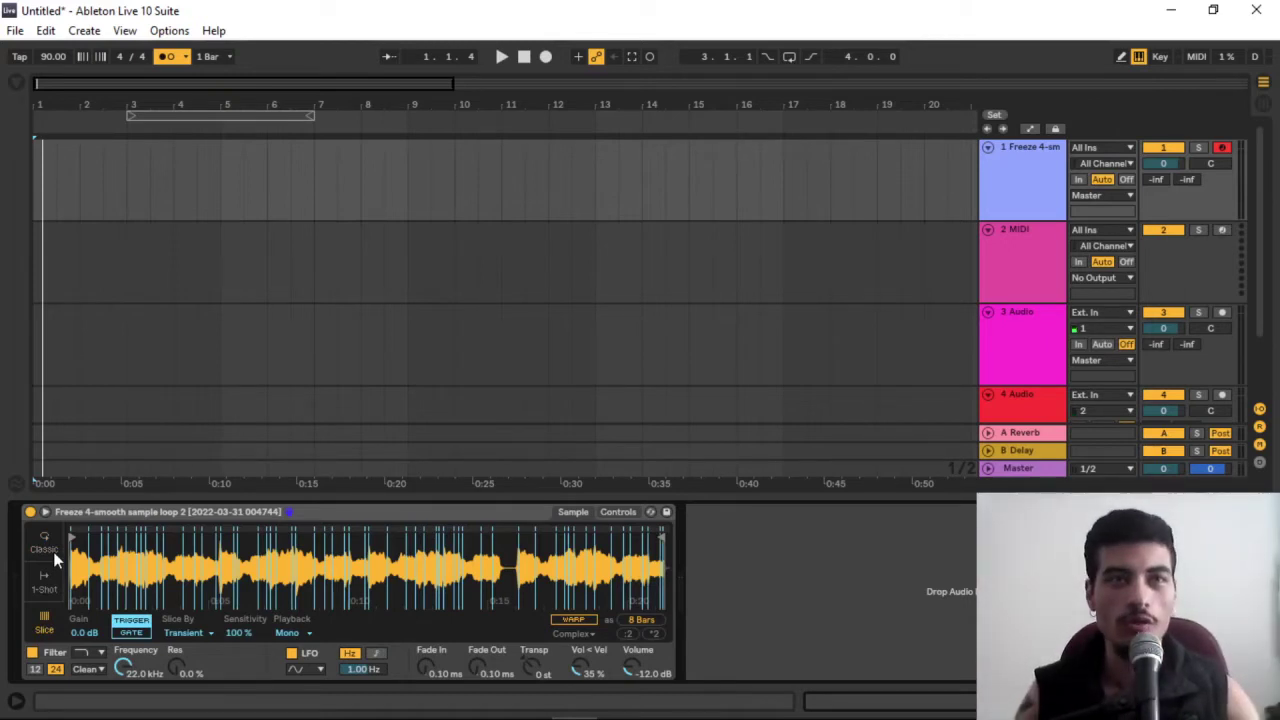
click(55, 558)
click(48, 620)
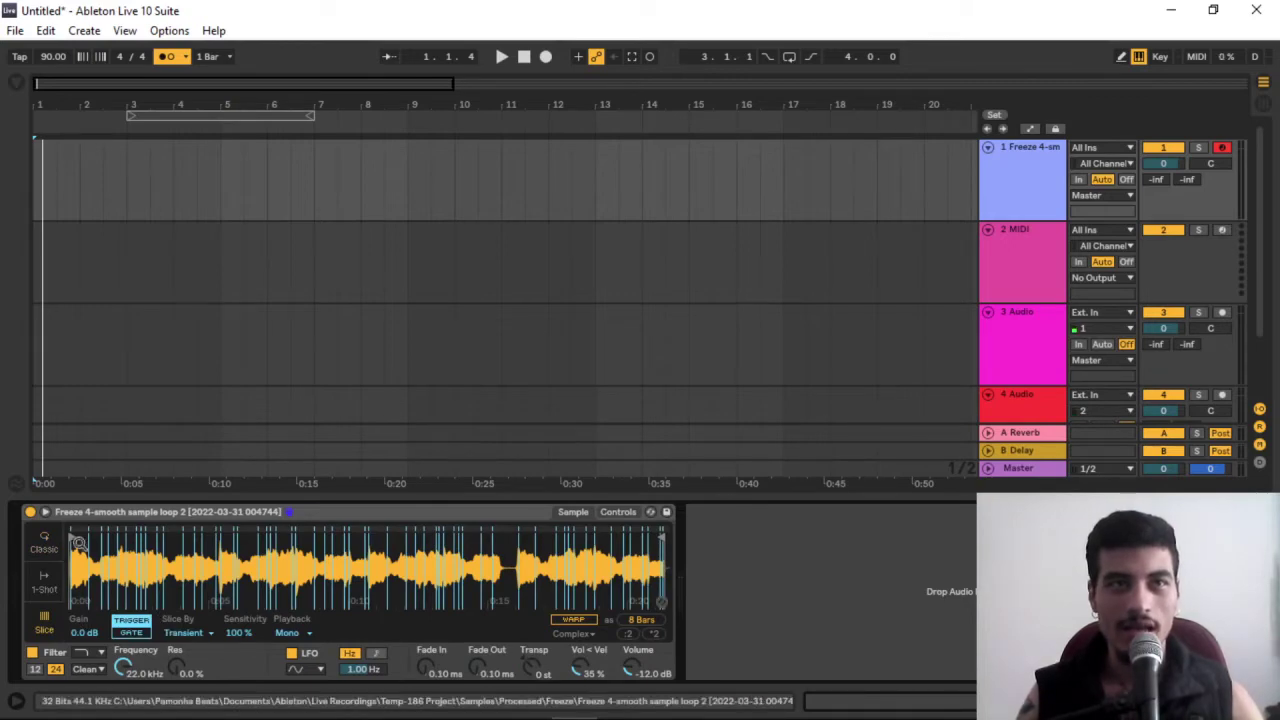
click(47, 512)
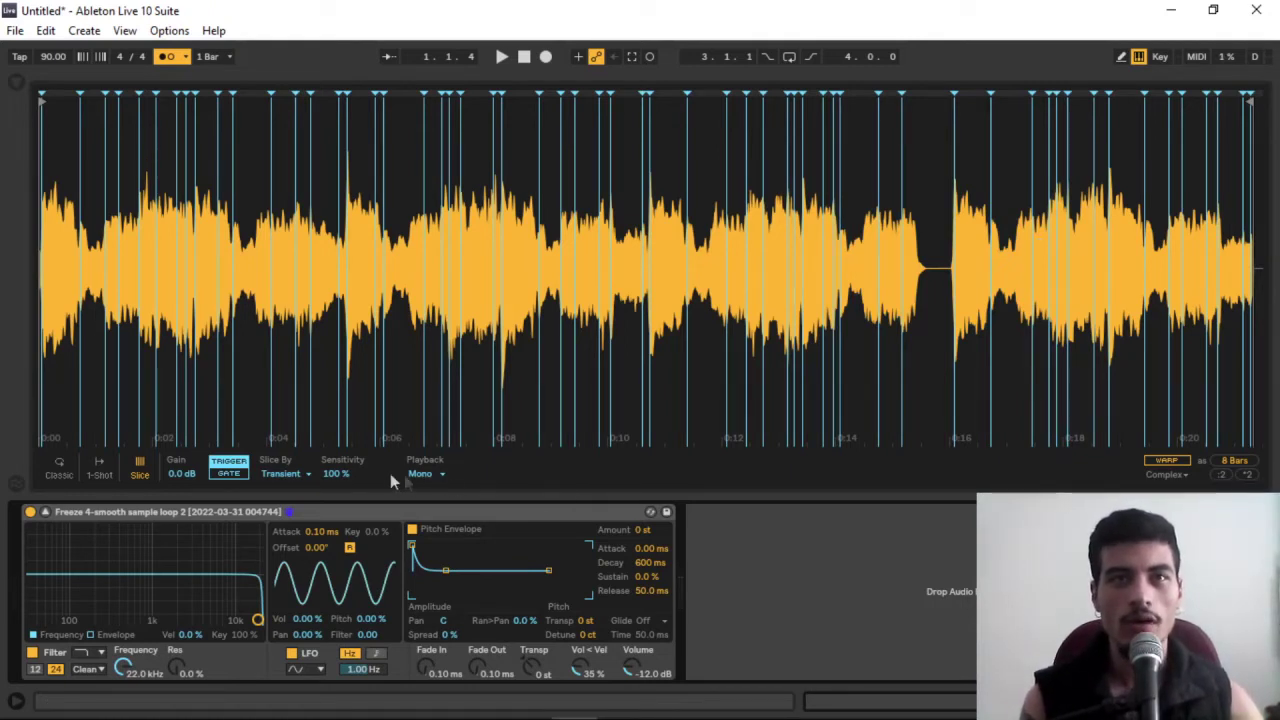
drag(333, 474, 333, 491)
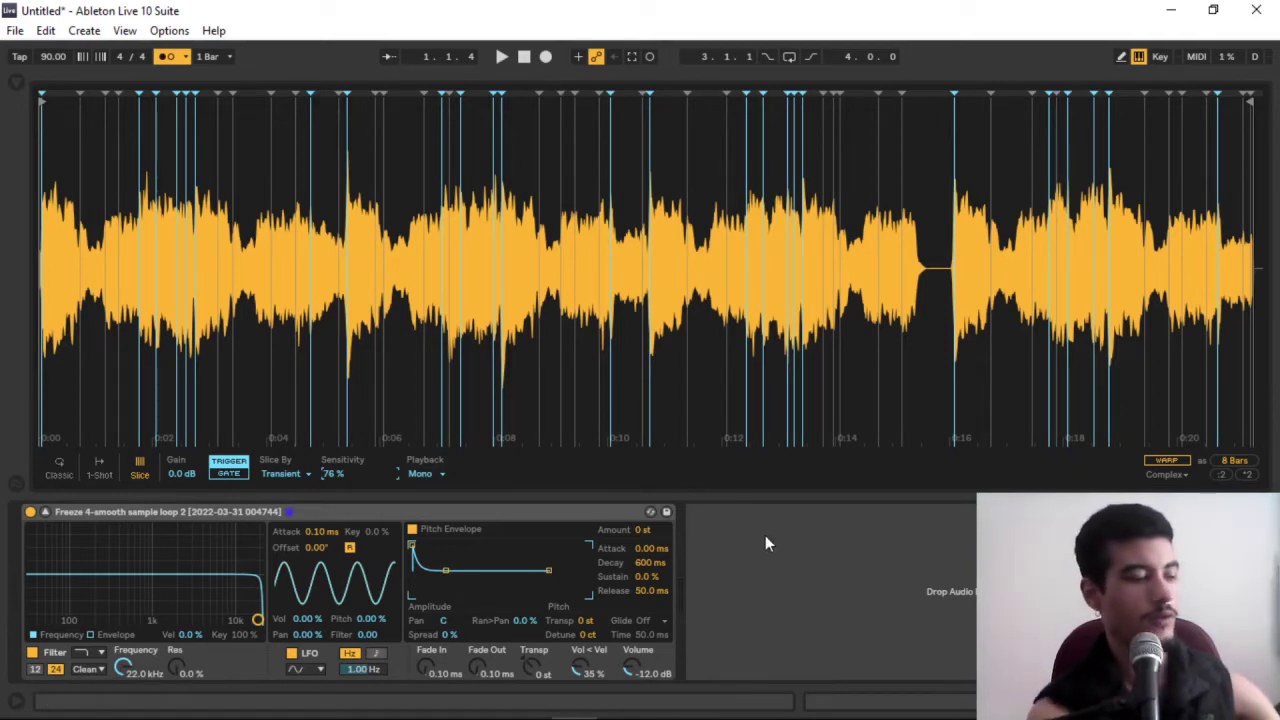
Play several neighbouring slices near the end of the sample to audition them with the computer MIDI keyboard
key(j)
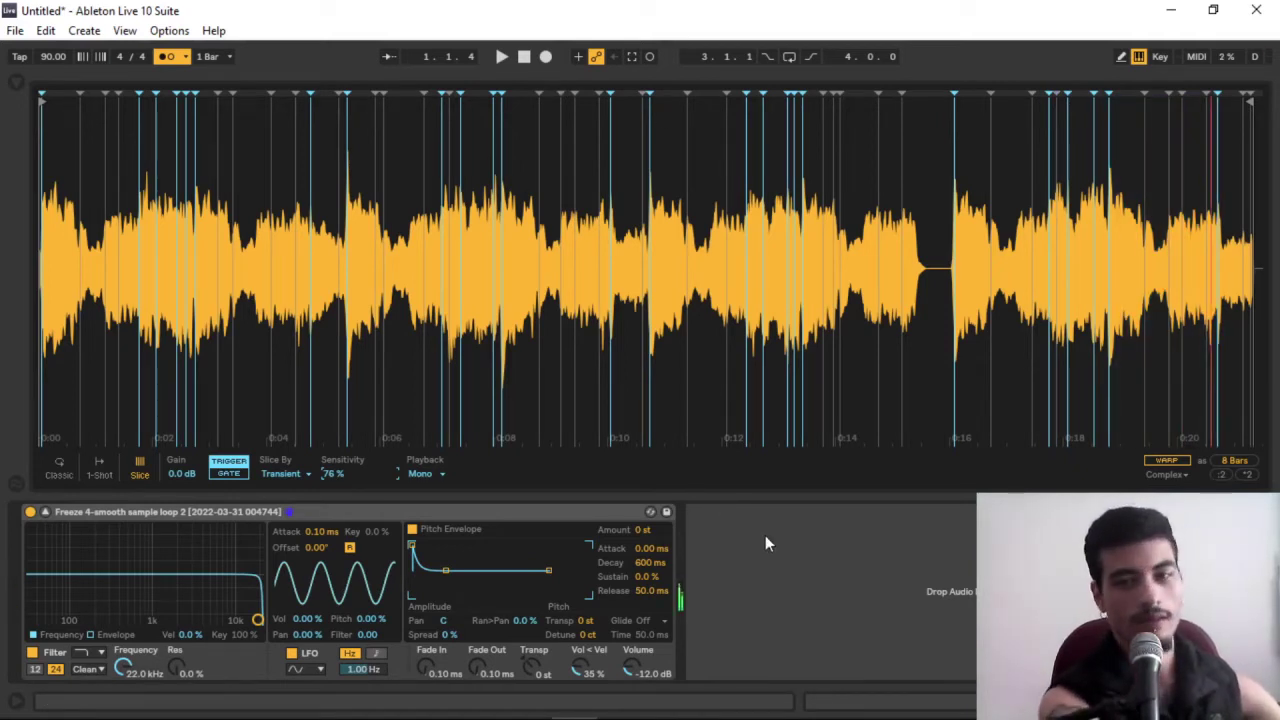
key(j)
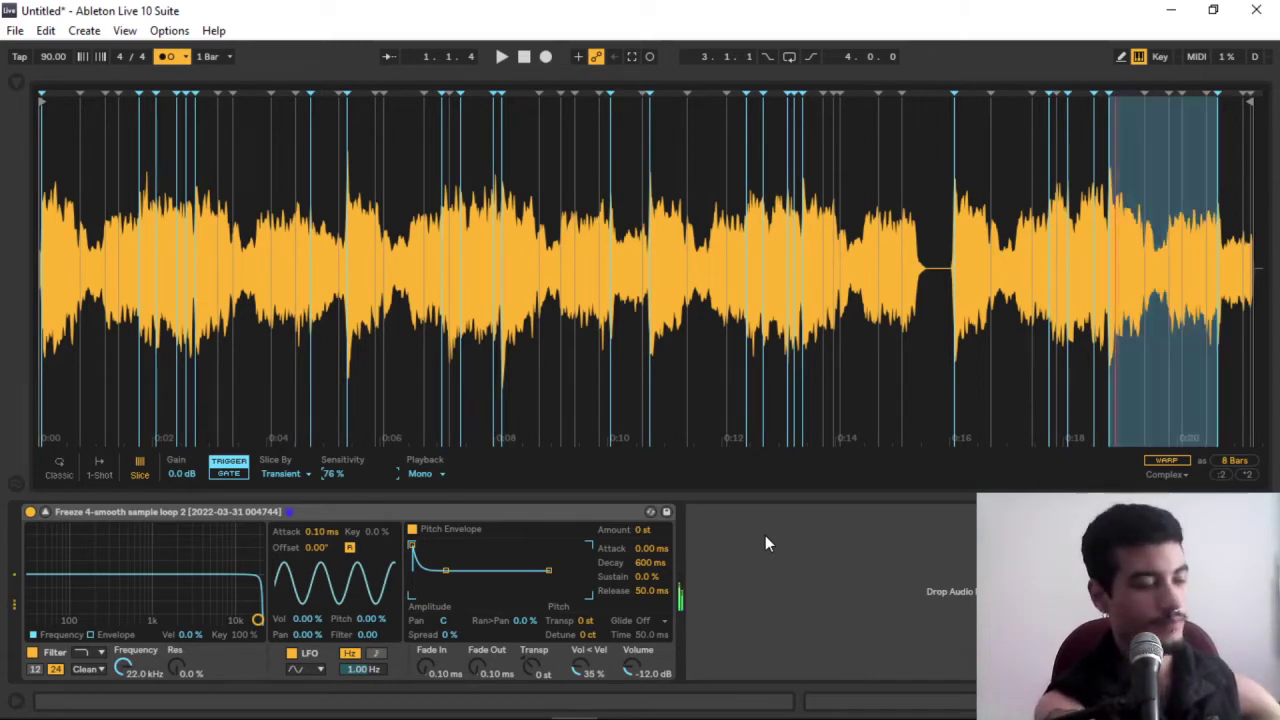
key(j)
key(j)
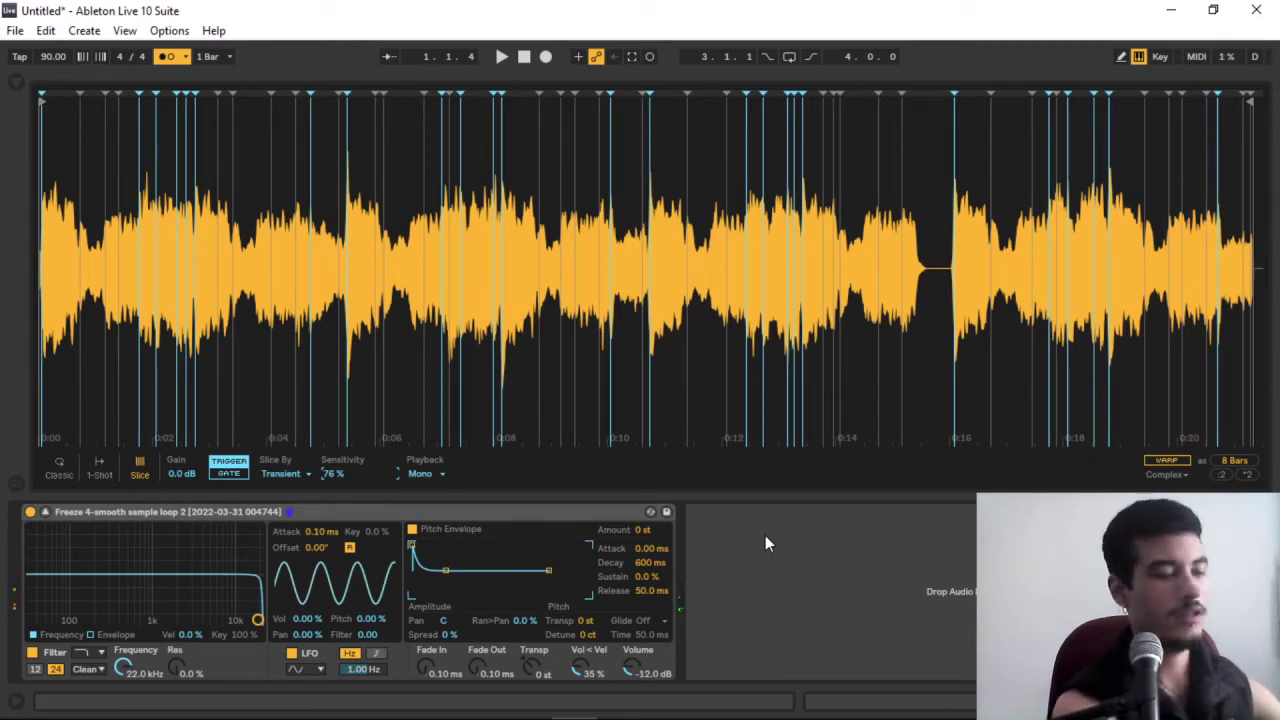
key(k)
key(k)
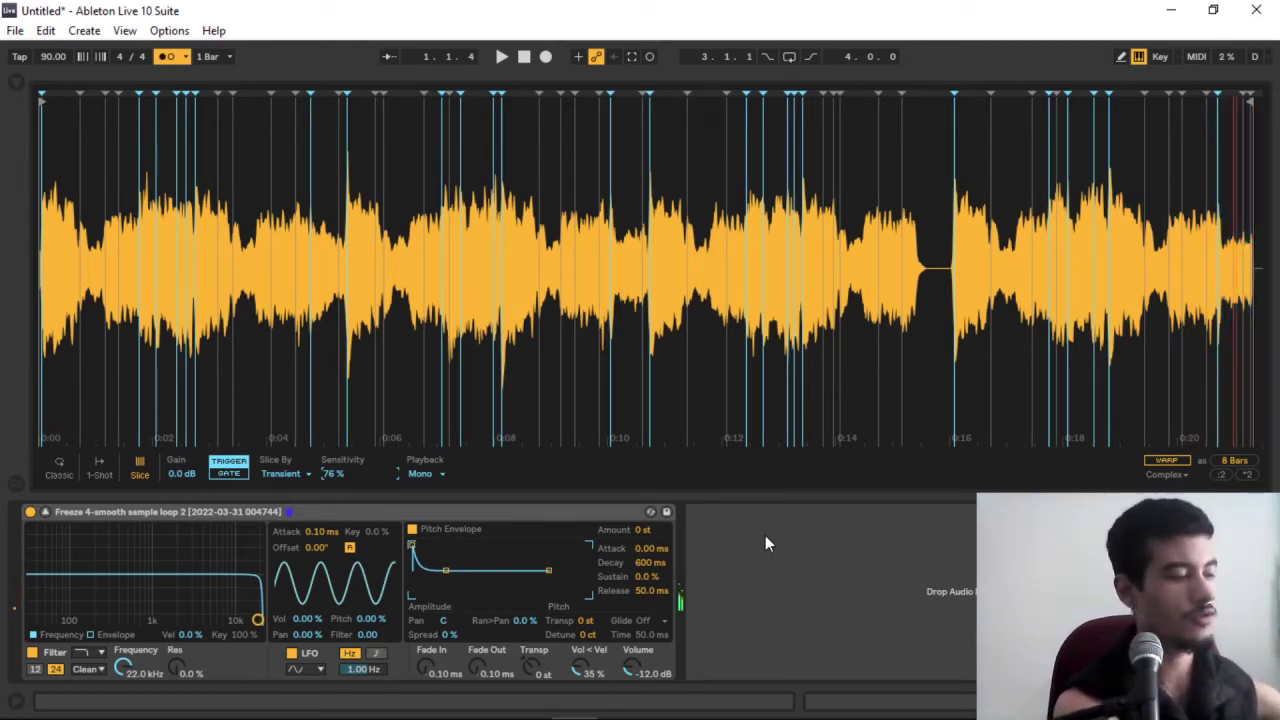
key(j)
key(k)
key(j)
key(j)
key(j)
key(j)
key(l)
key(l)
key(l)
key(k)
key(j)
key(j)
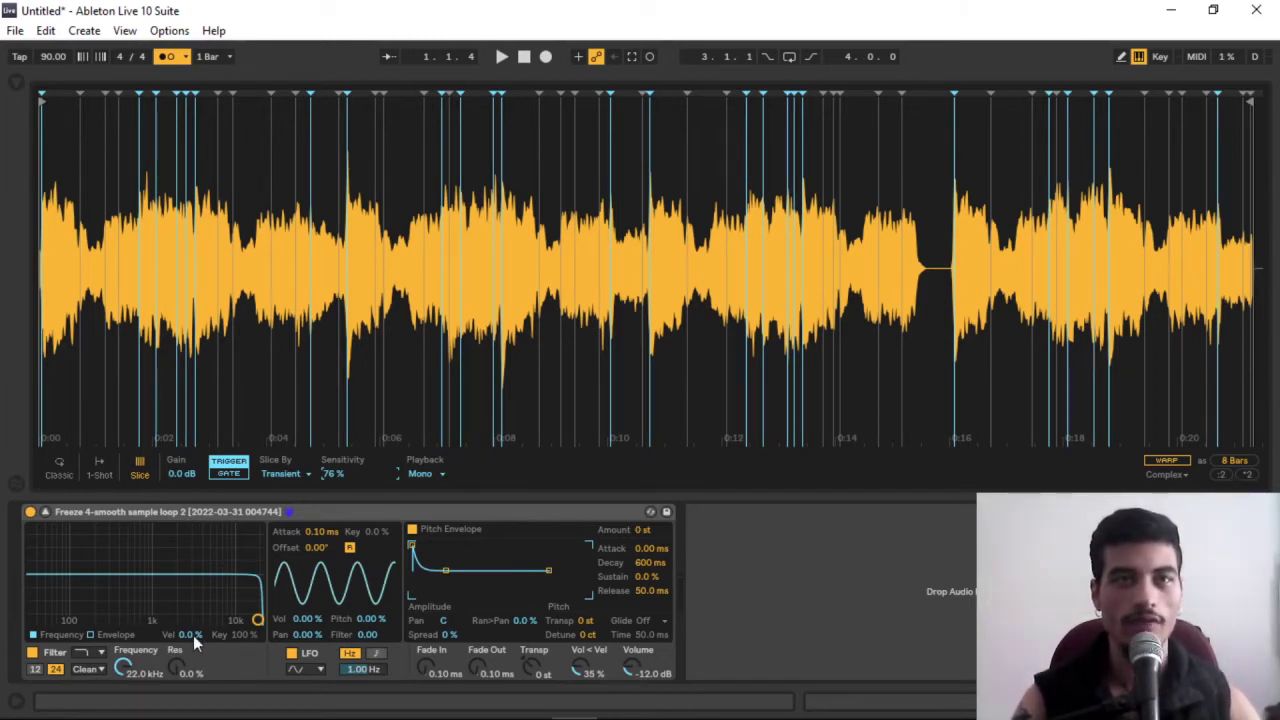
Try a lower filter frequency and restore 22.0 kHz, set Spread to 34 %, and collapse Simpler's expanded view
drag(124, 670, 124, 670)
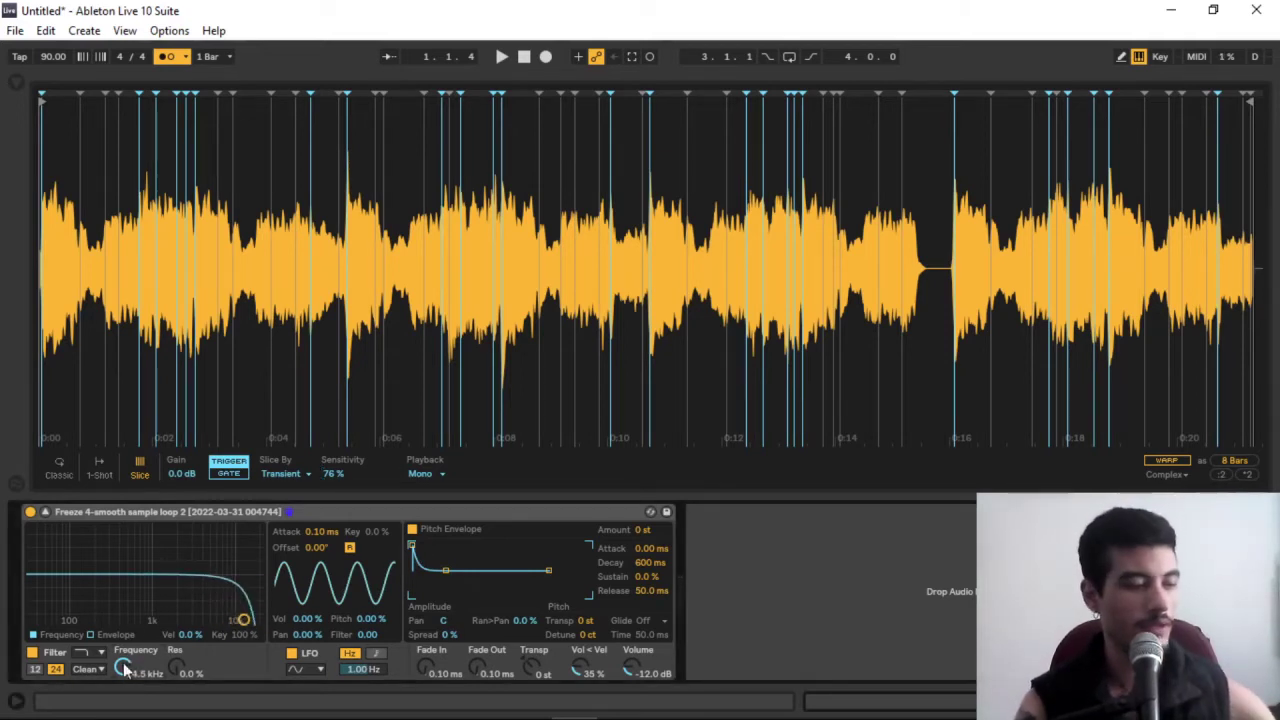
mouse_move(124, 670)
mouse_down()
mouse_move(124, 686)
mouse_move(124, 670)
mouse_up()
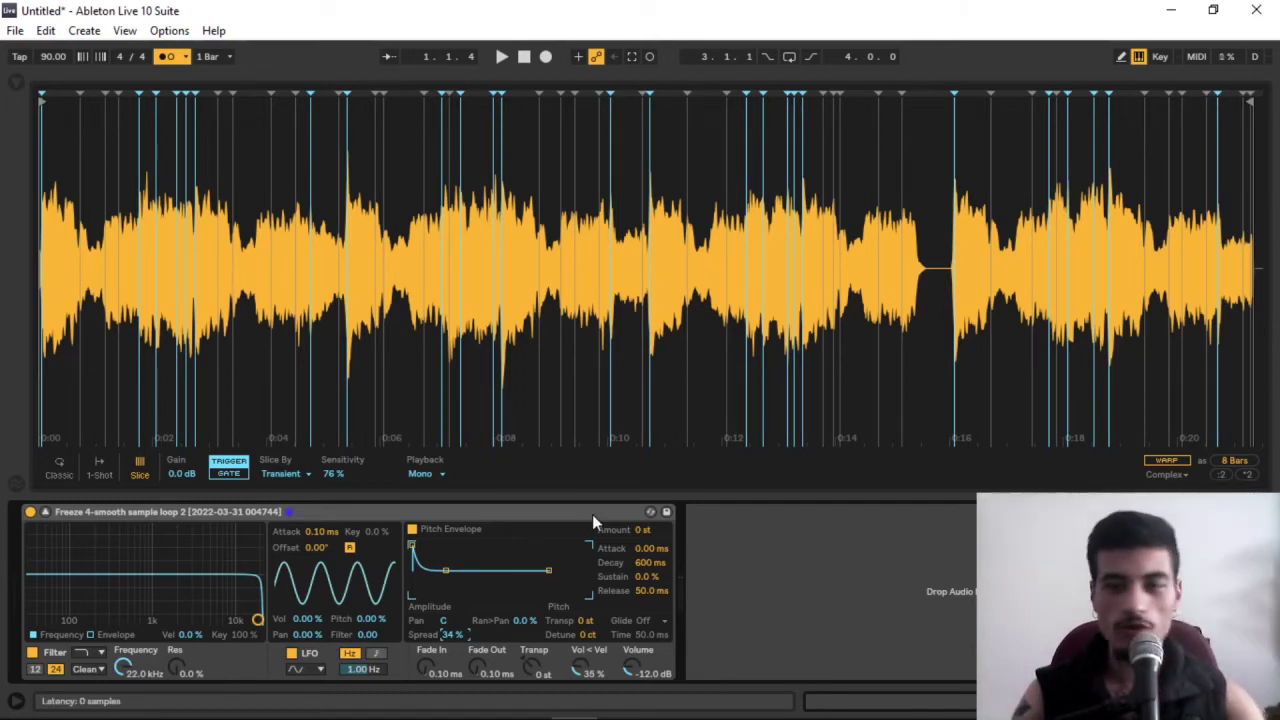
click(47, 512)
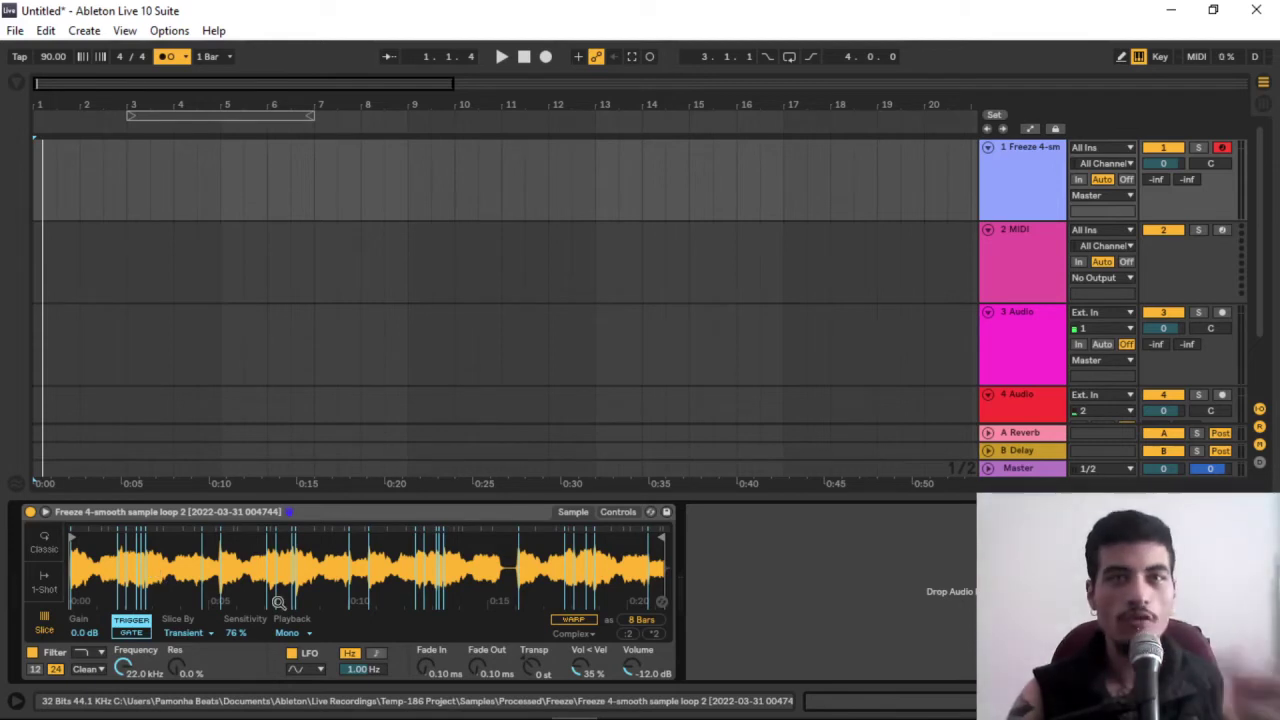
Record a MIDI performance of the Simpler slices on the first track and delete the recorded part after bar 5
click(619, 512)
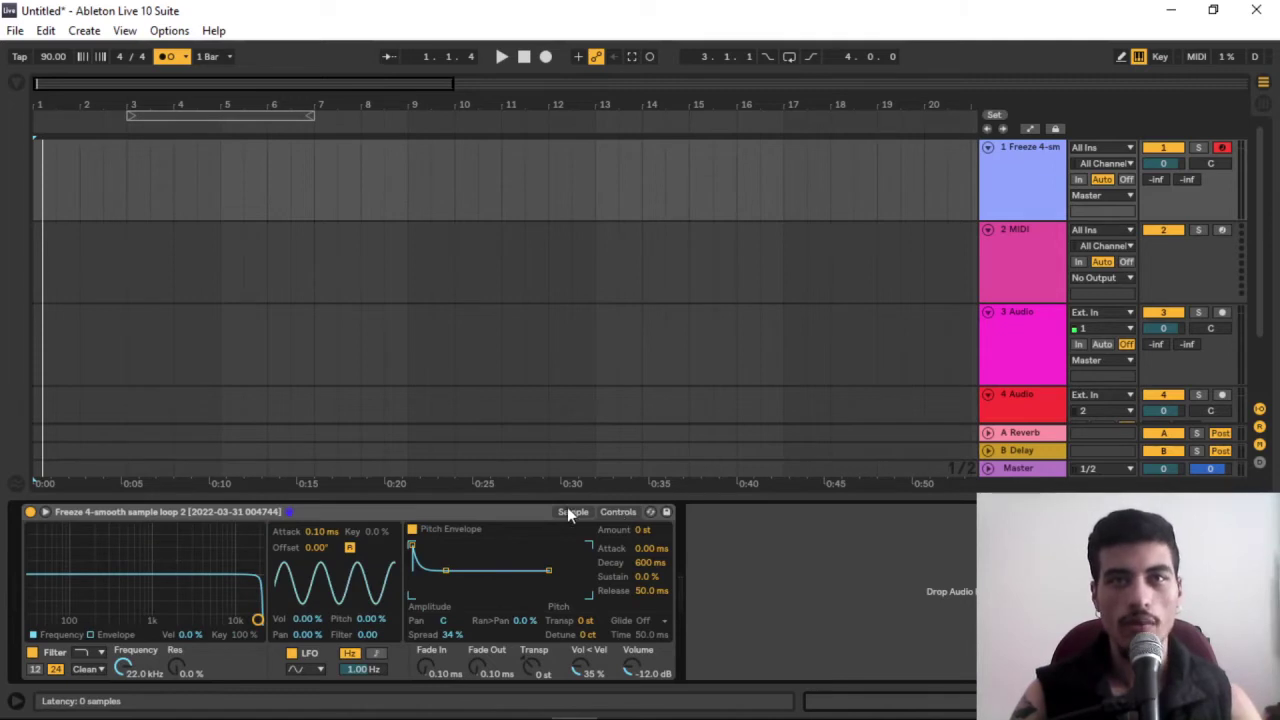
click(570, 512)
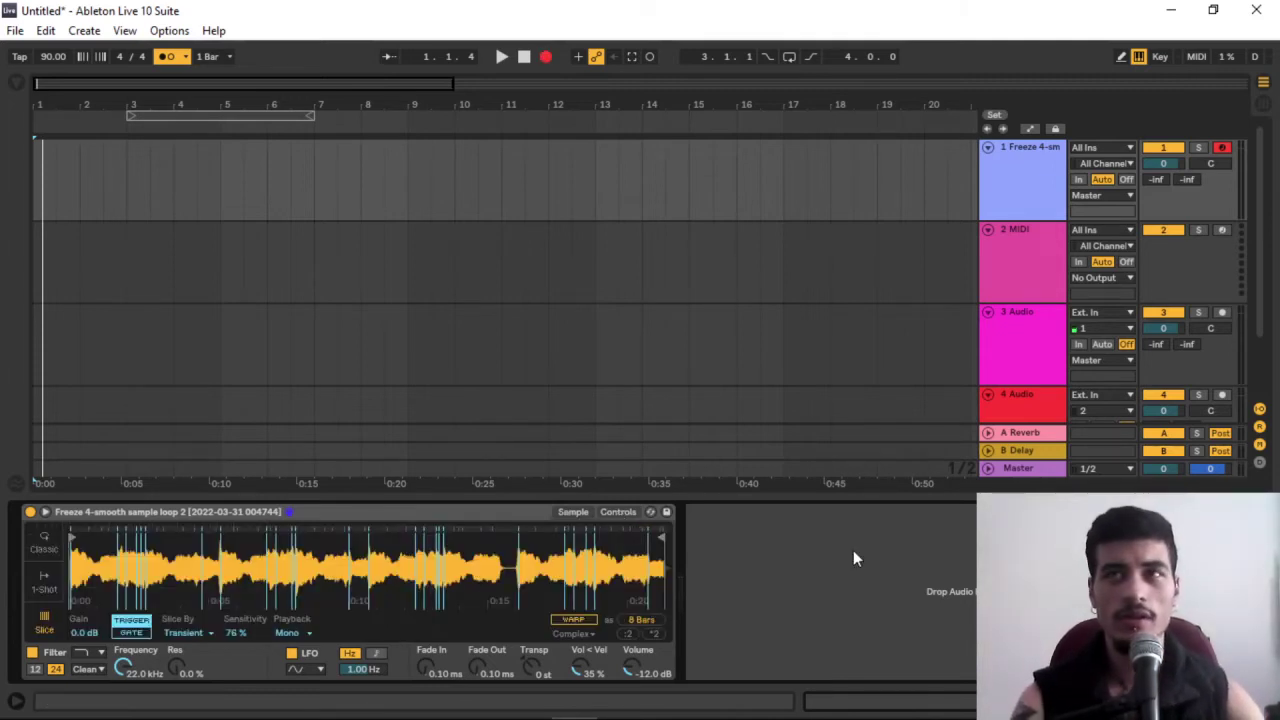
key(space)
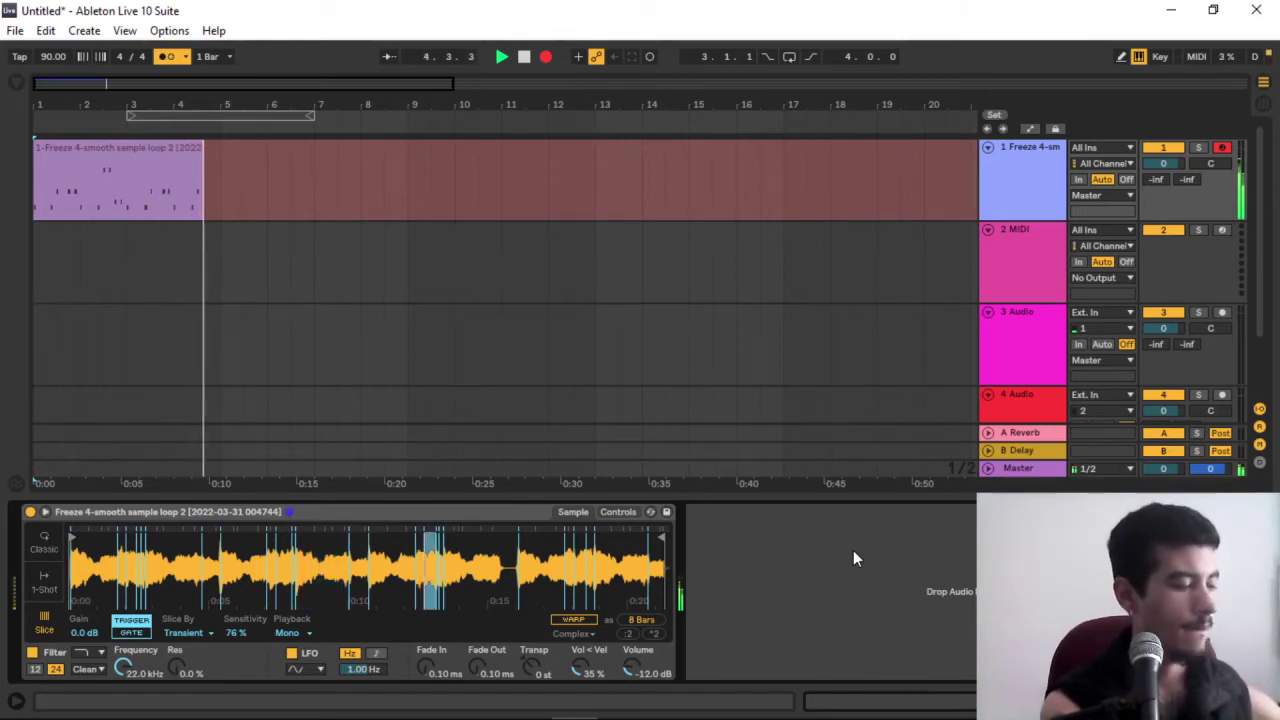
key(space)
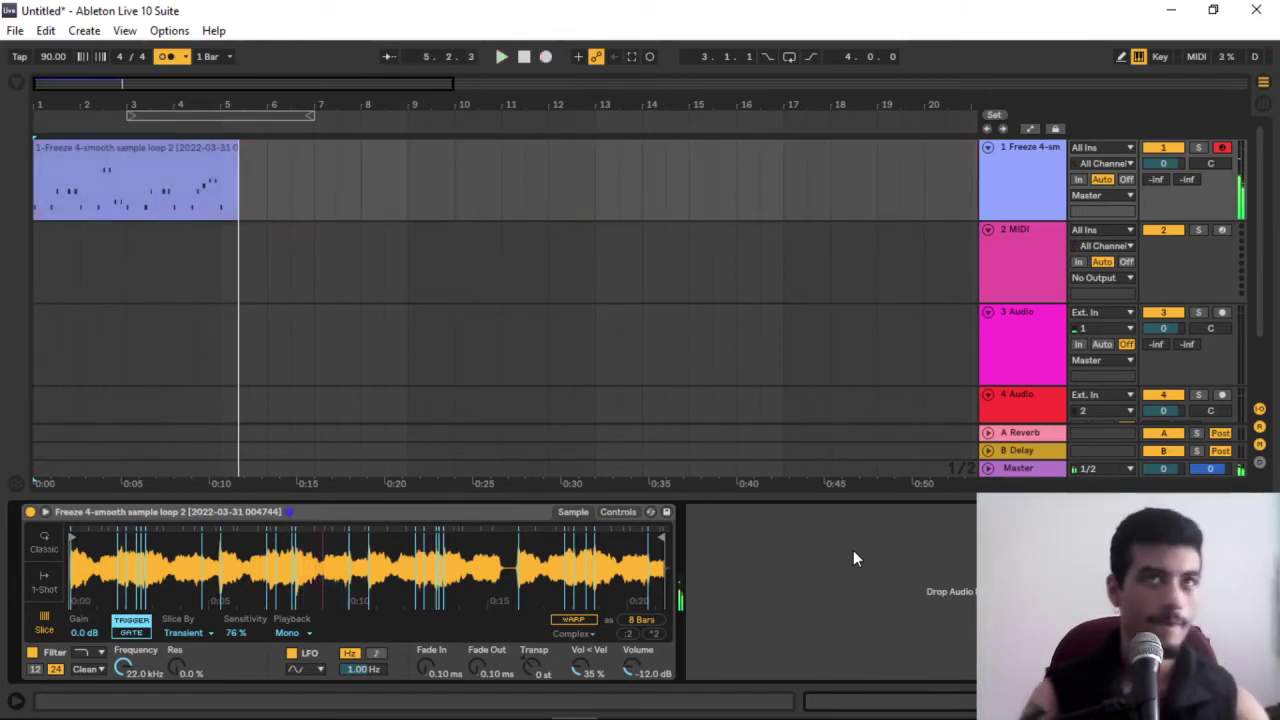
drag(293, 160, 228, 150)
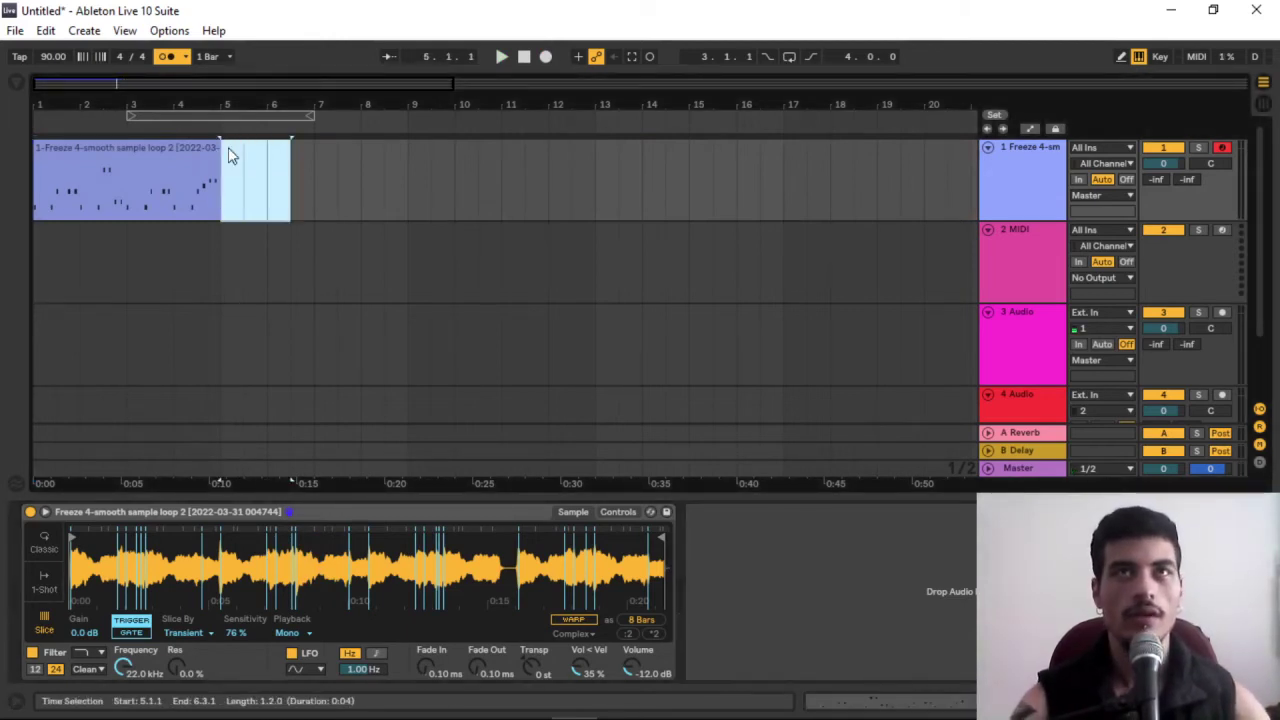
Find the Drum Rack device in the browser and load it onto the second MIDI track
key(ctrl+f)
text(drum r)
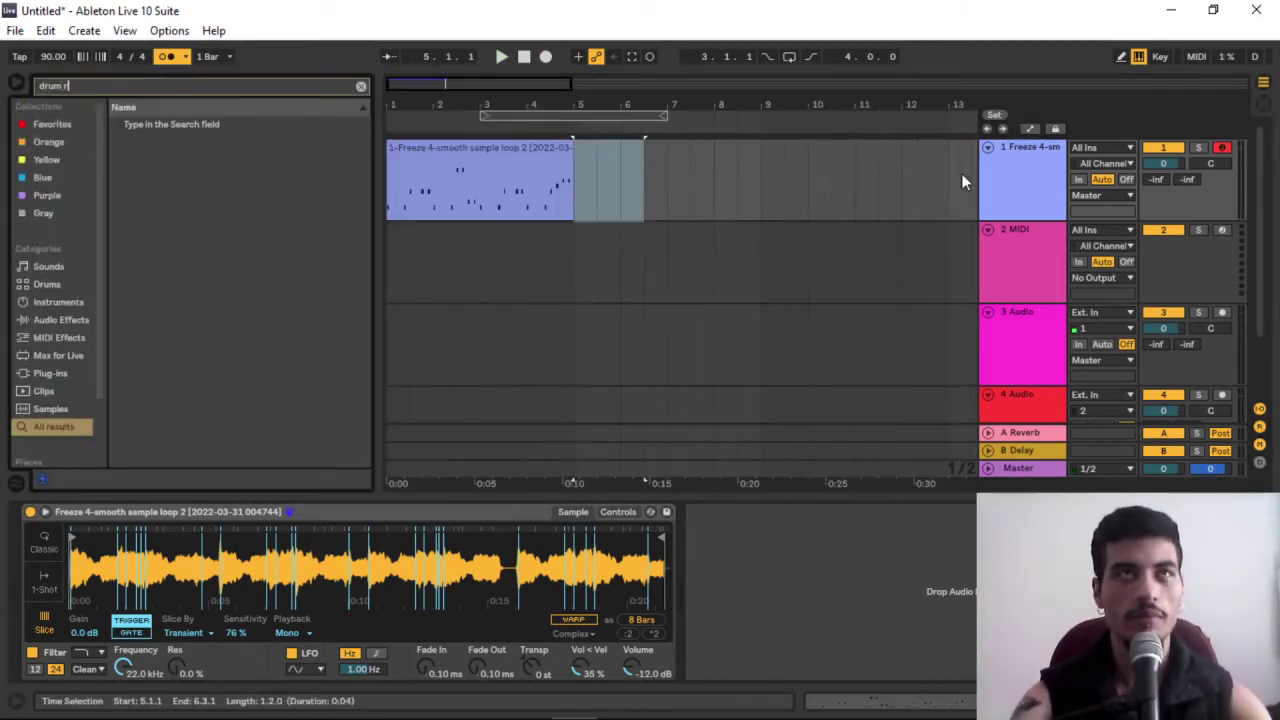
text(ack)
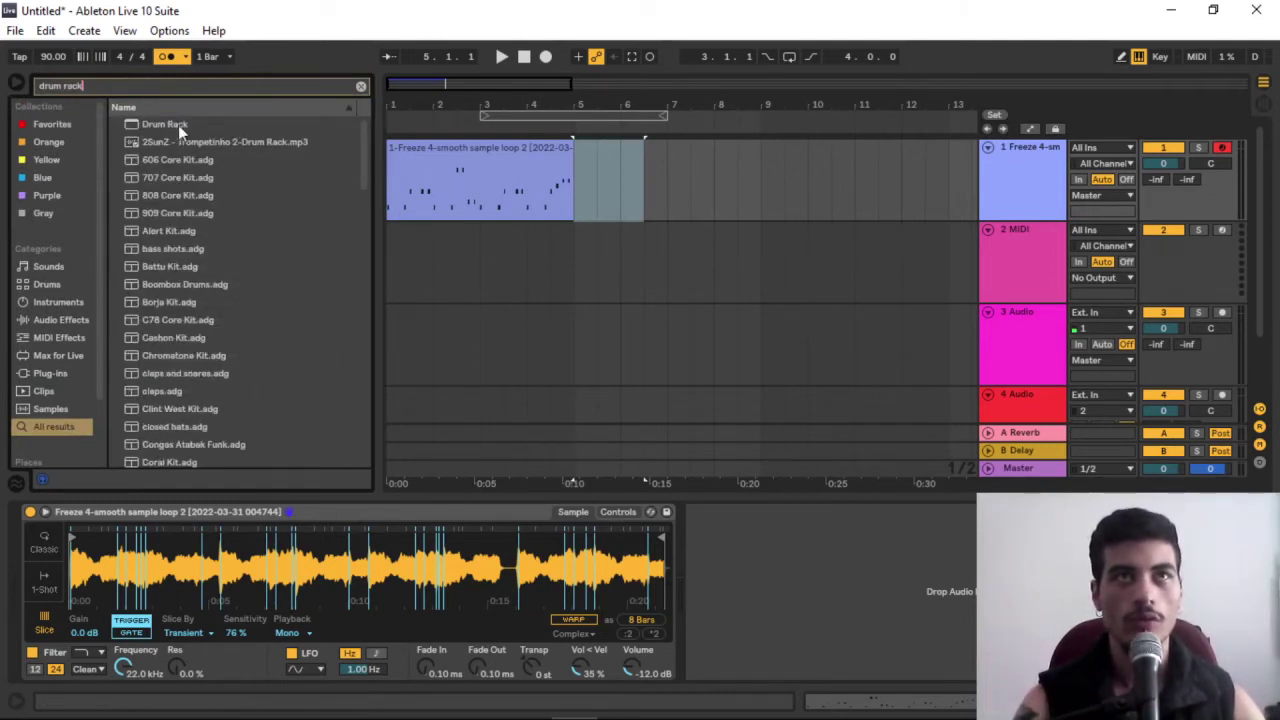
drag(178, 125, 420, 285)
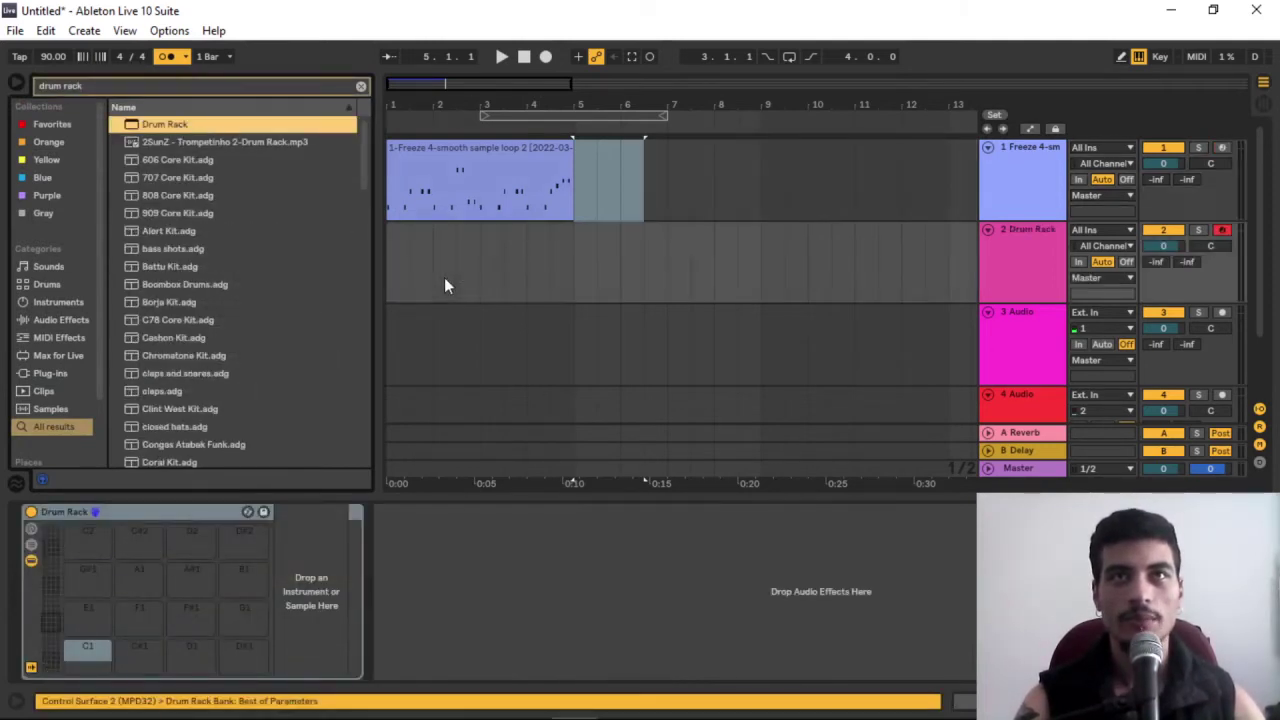
click(1005, 262)
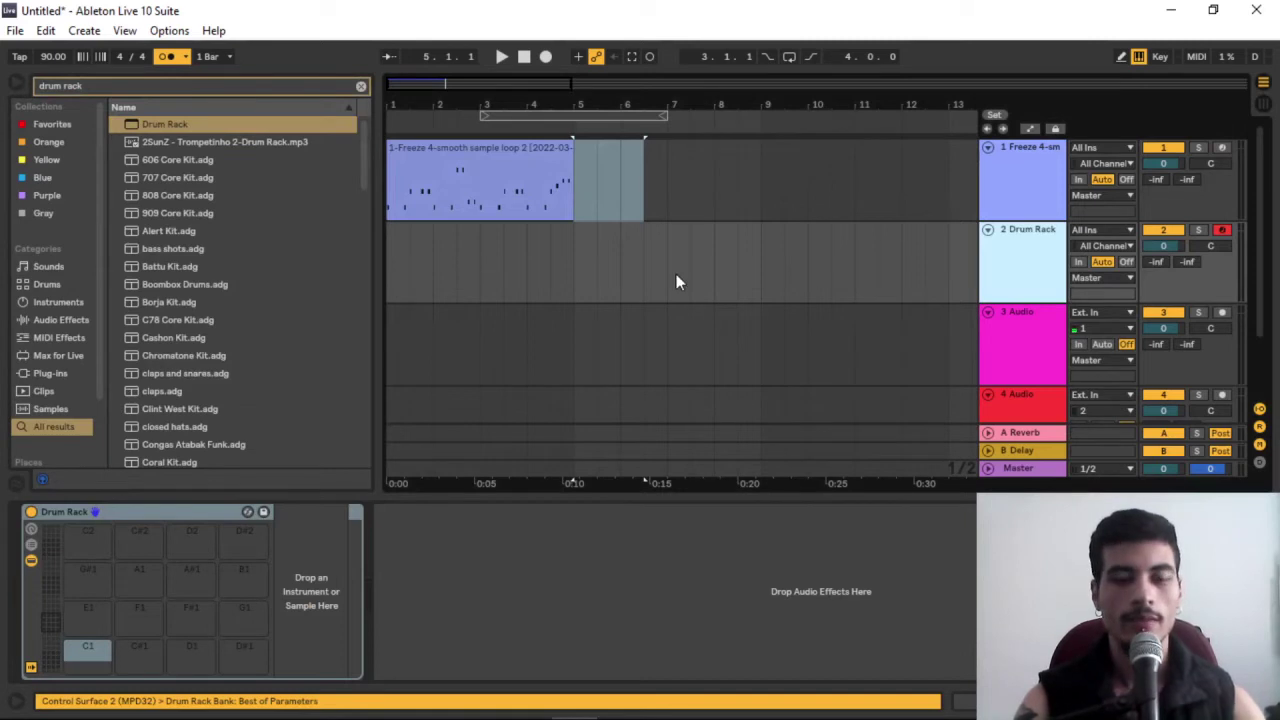
Search the browser for "kikao" and load Olux Kikao.wav onto the Drum Rack's G#1 pad
key(ctrl+f)
text(kikao)
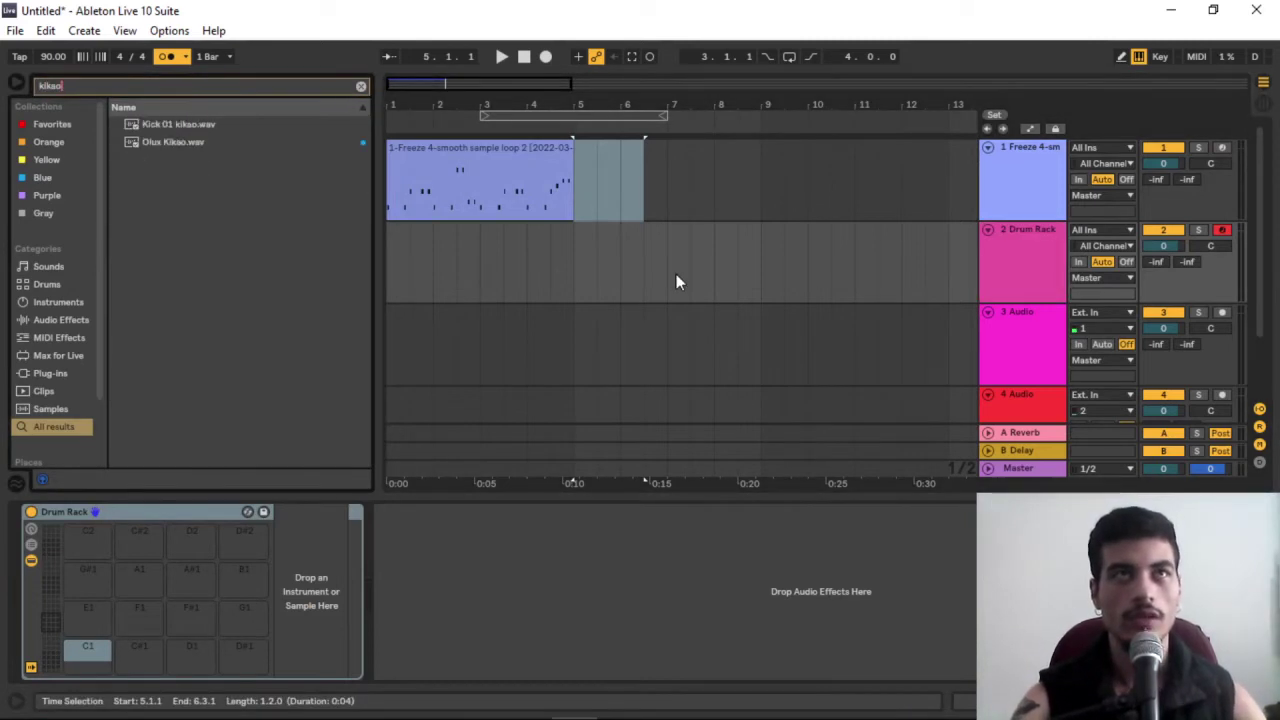
drag(182, 141, 86, 574)
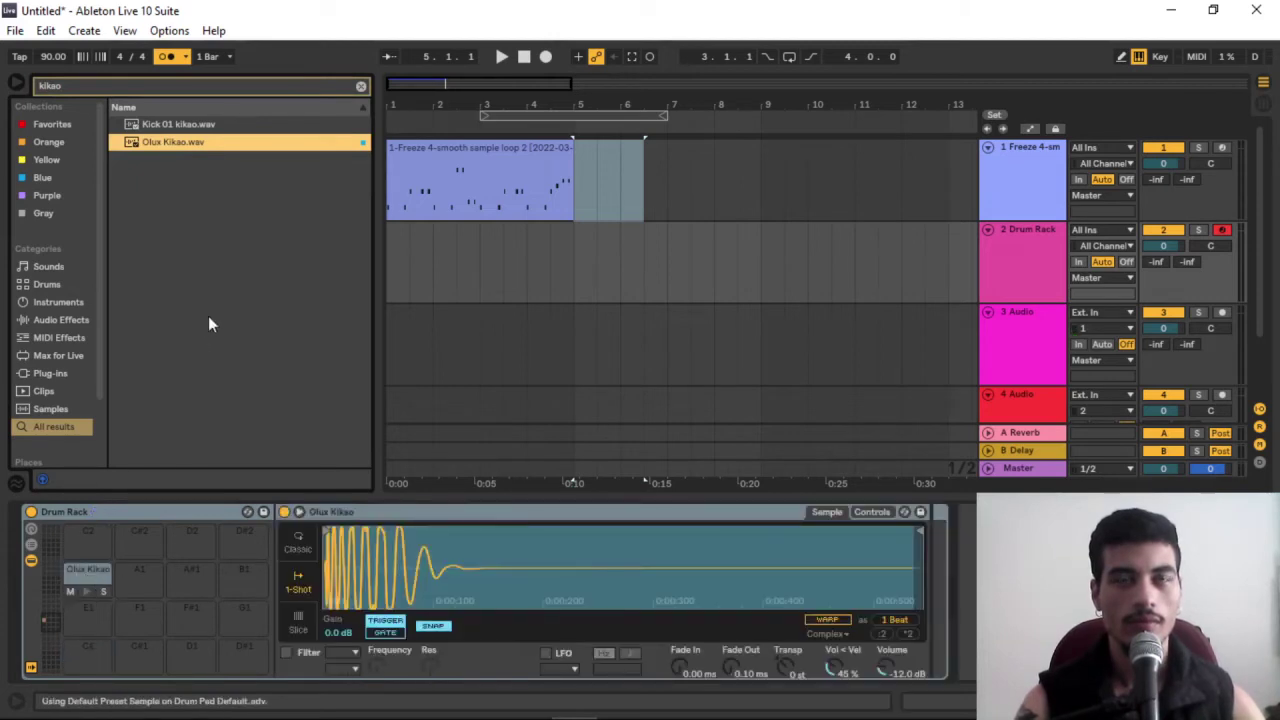
Search the browser for the snare samples with "oluas trap s"
click(360, 87)
text(oluas t)
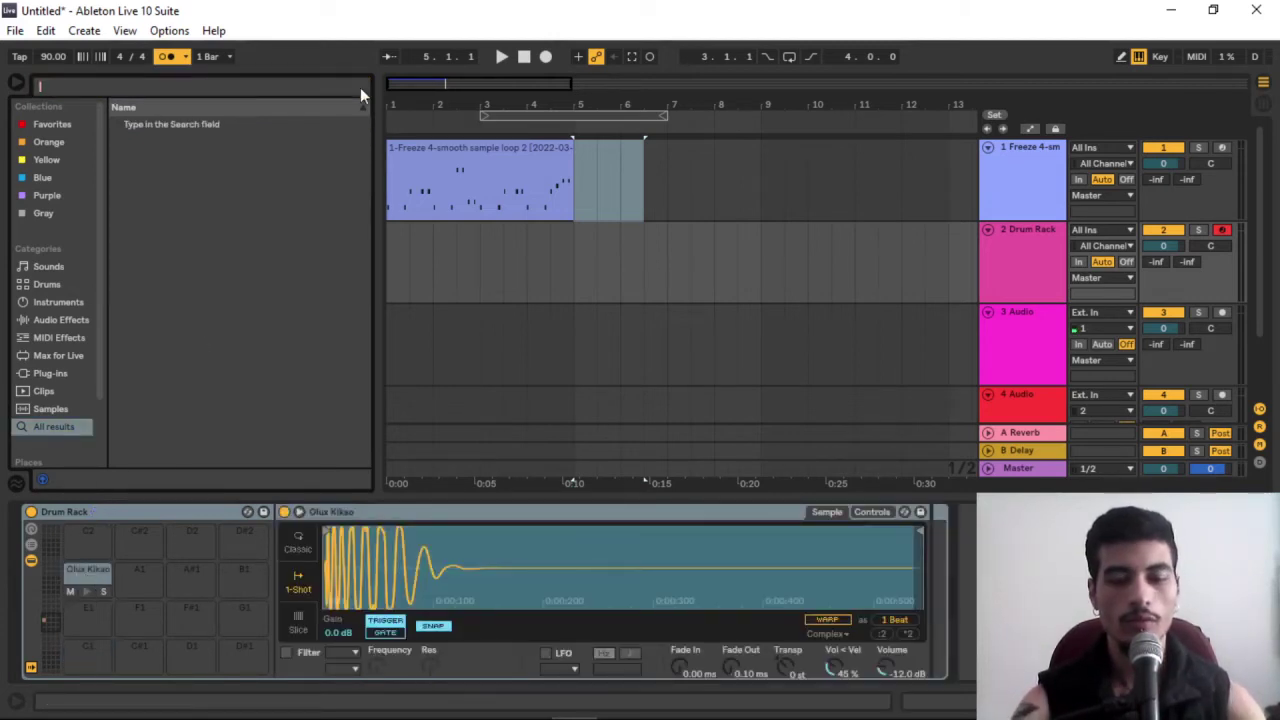
text(rap)
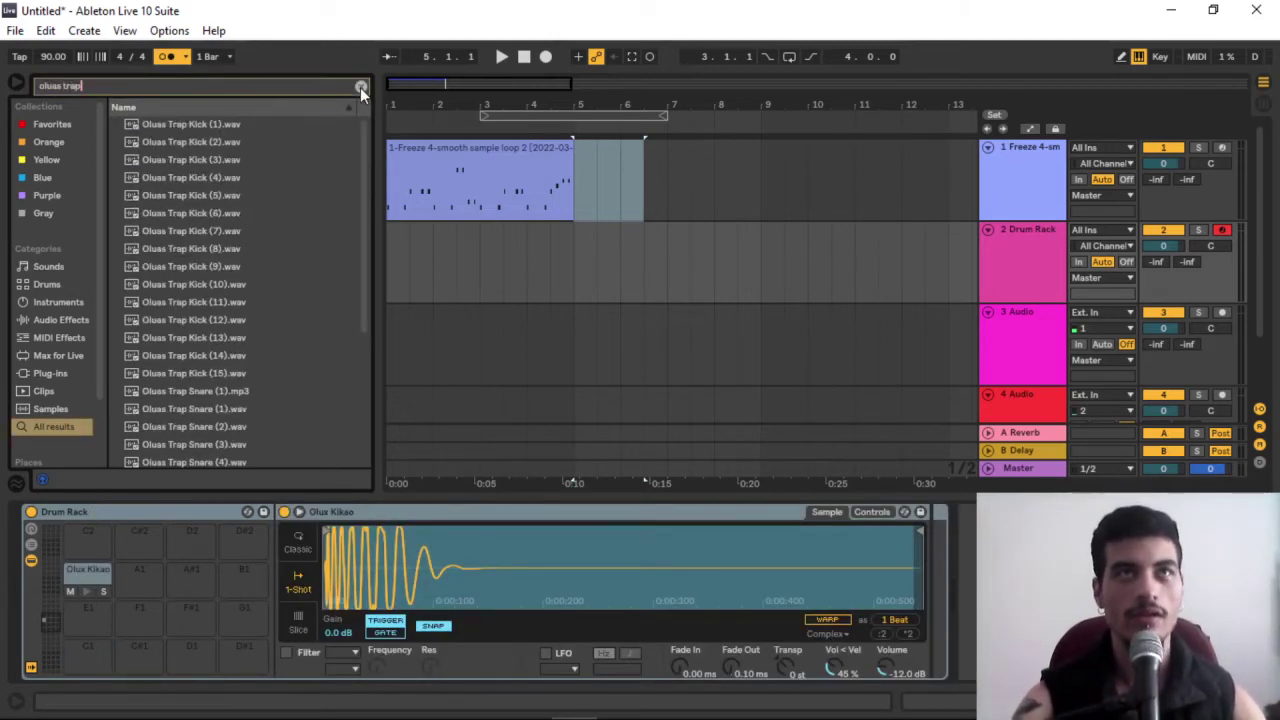
click(165, 289)
text(s)
Audition the Oluas Trap Snare samples one after another and load Oluas Trap Snare (16).wav onto the Drum Rack's A1 pad
click(220, 124)
key(Down)
key(Down)
key(Down)
key(Down)
key(Down)
key(Down)
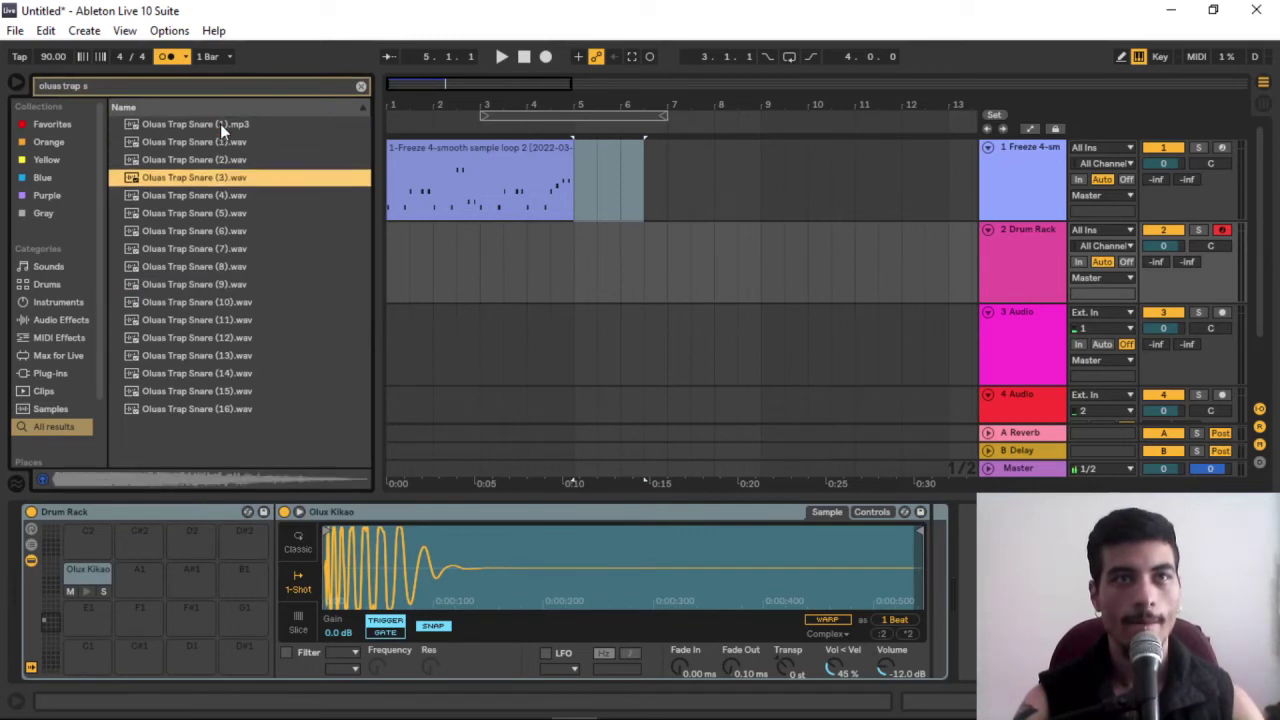
key(Down)
key(Down)
key(Down)
key(Down)
key(Down)
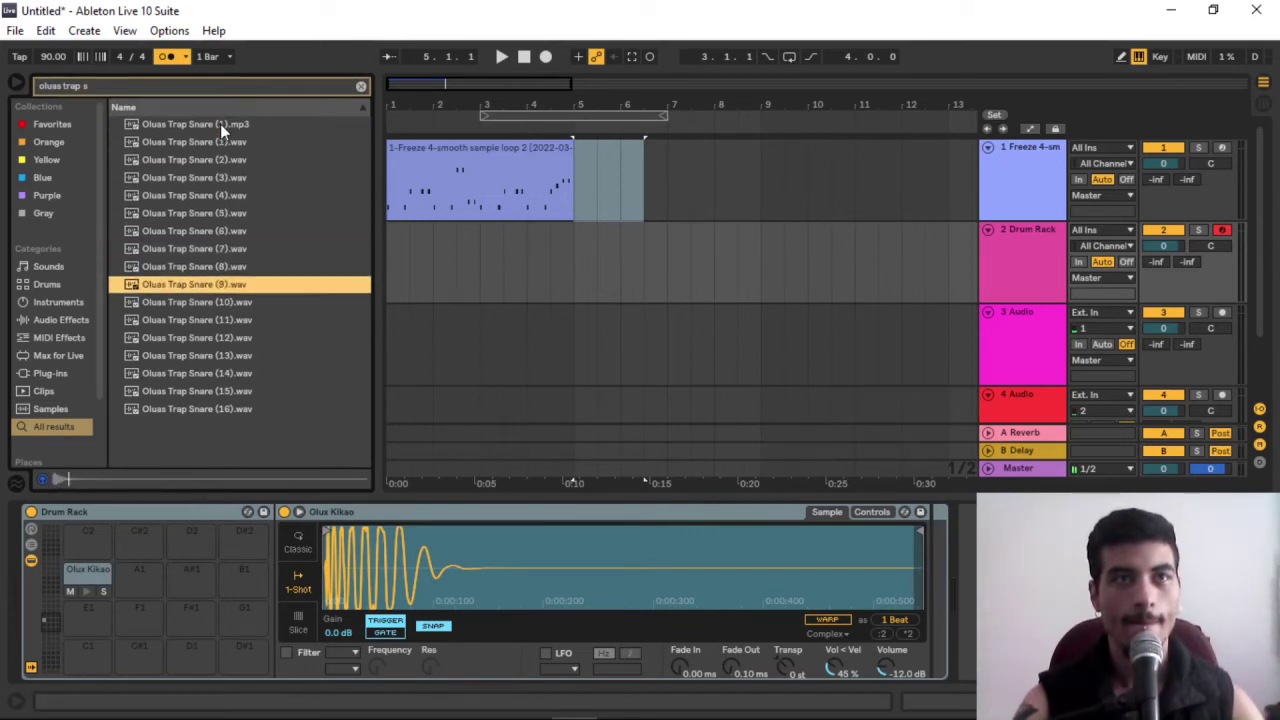
key(Down)
key(Down)
key(Down)
key(Down)
key(Down)
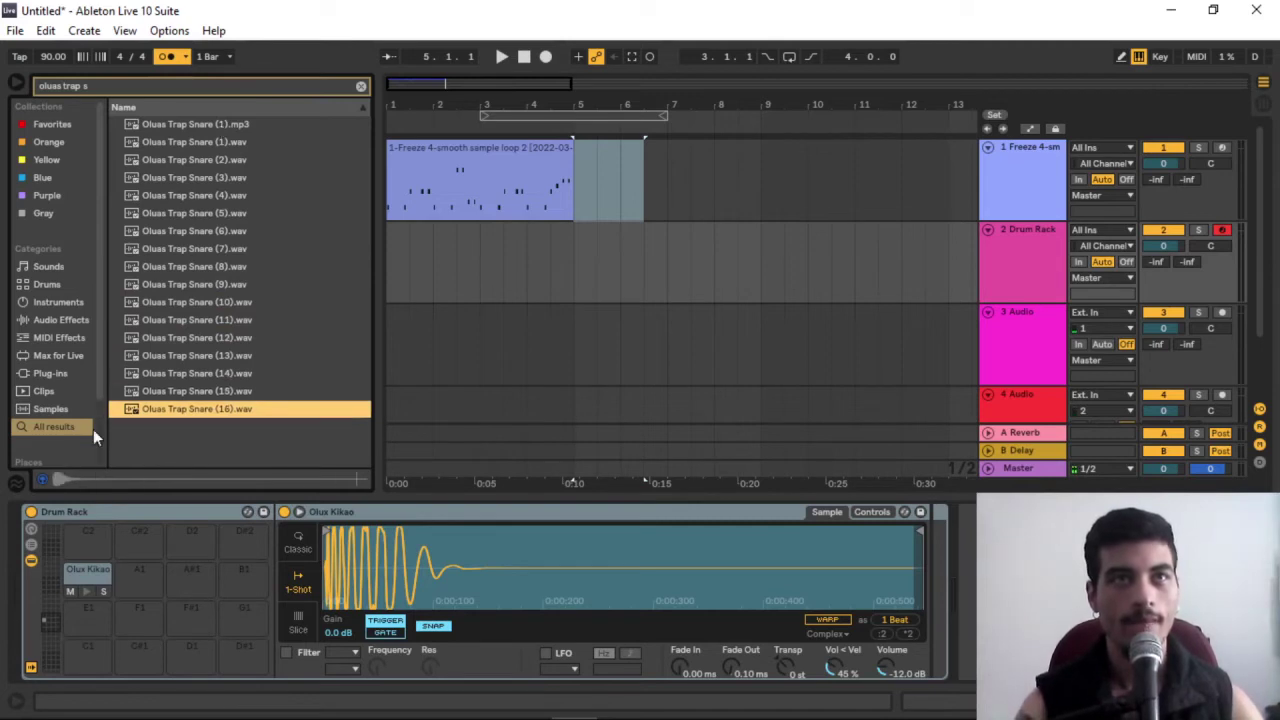
drag(142, 411, 139, 574)
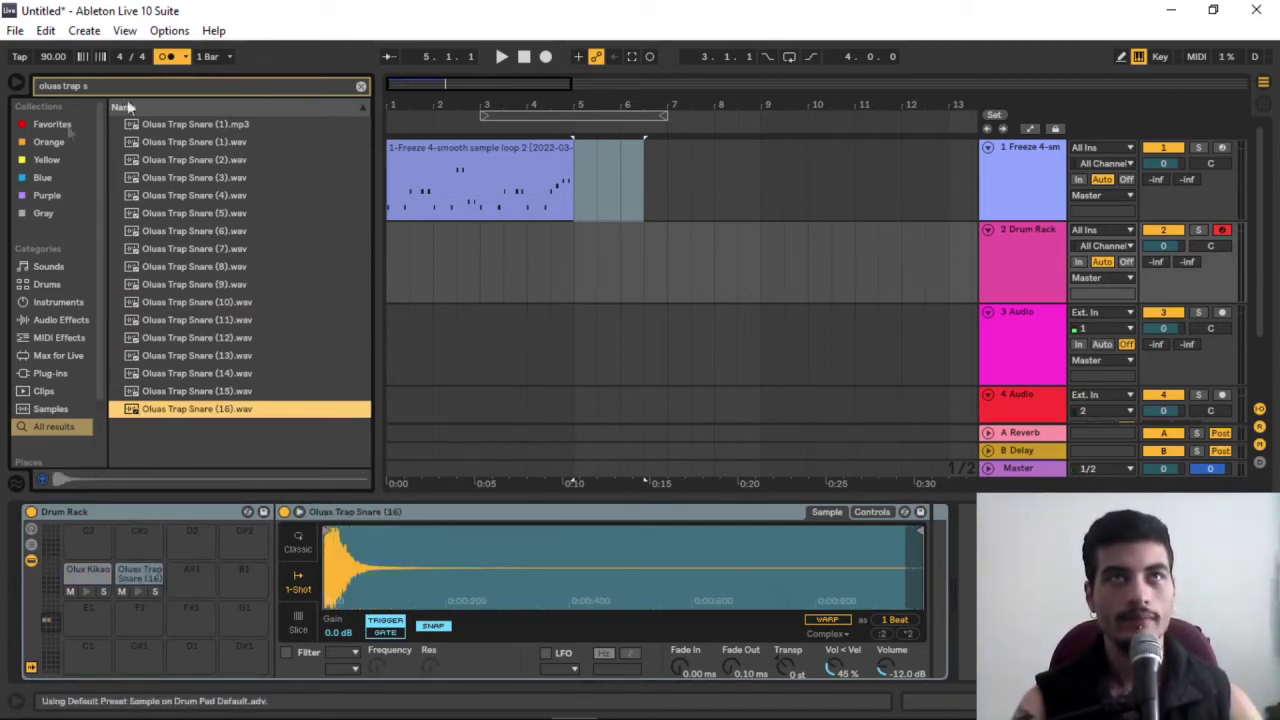
Clear the browser search and create an empty four-bar MIDI clip on the Drum Rack track, from bar 1 to bar 5
click(361, 86)
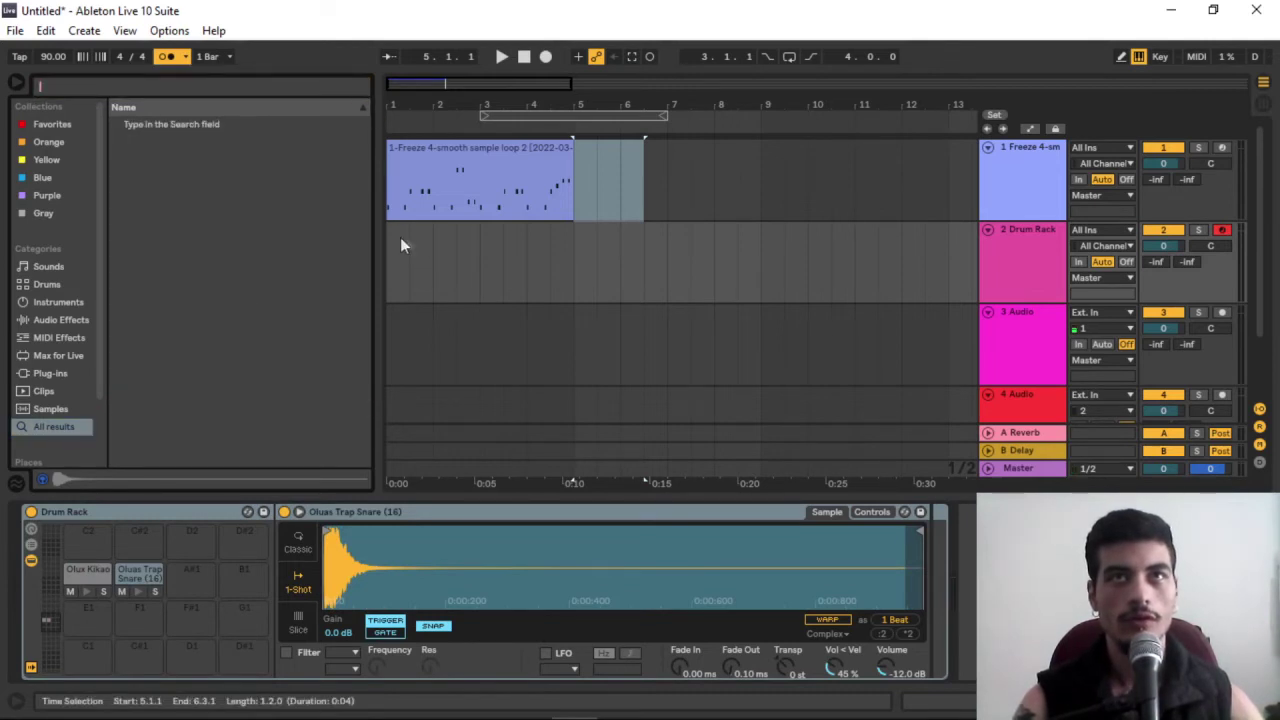
drag(388, 237, 575, 231)
key(ctrl+shift+m)
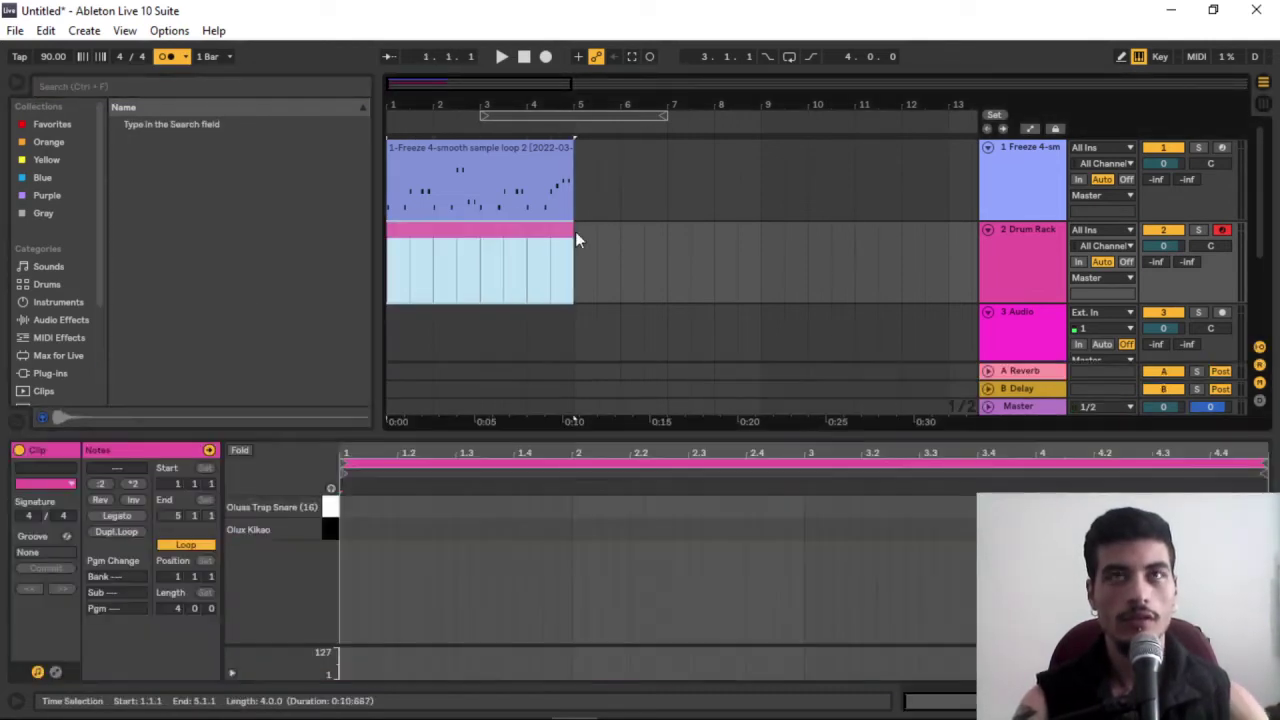
Enter kick notes at 1.1.1 and 1.1.4 and a snare note at 1.2.1 in the Drum Rack clip
click(356, 568)
double_click(342, 535)
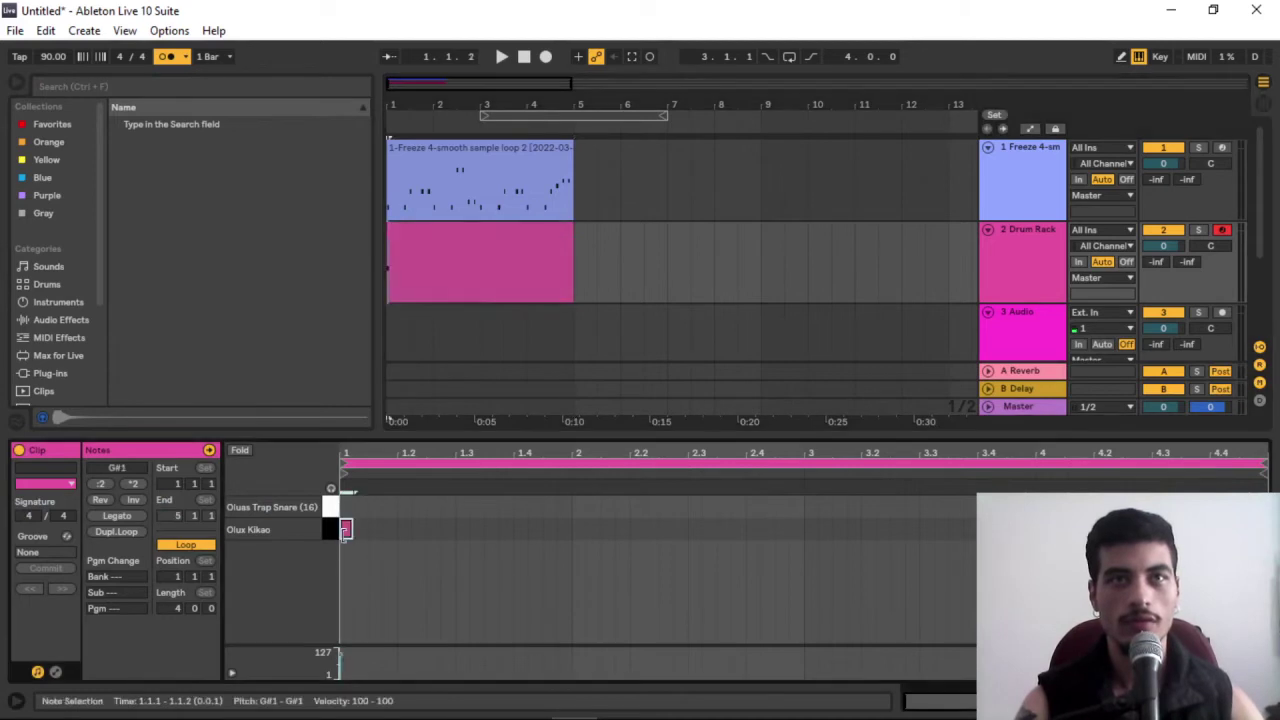
click(404, 507)
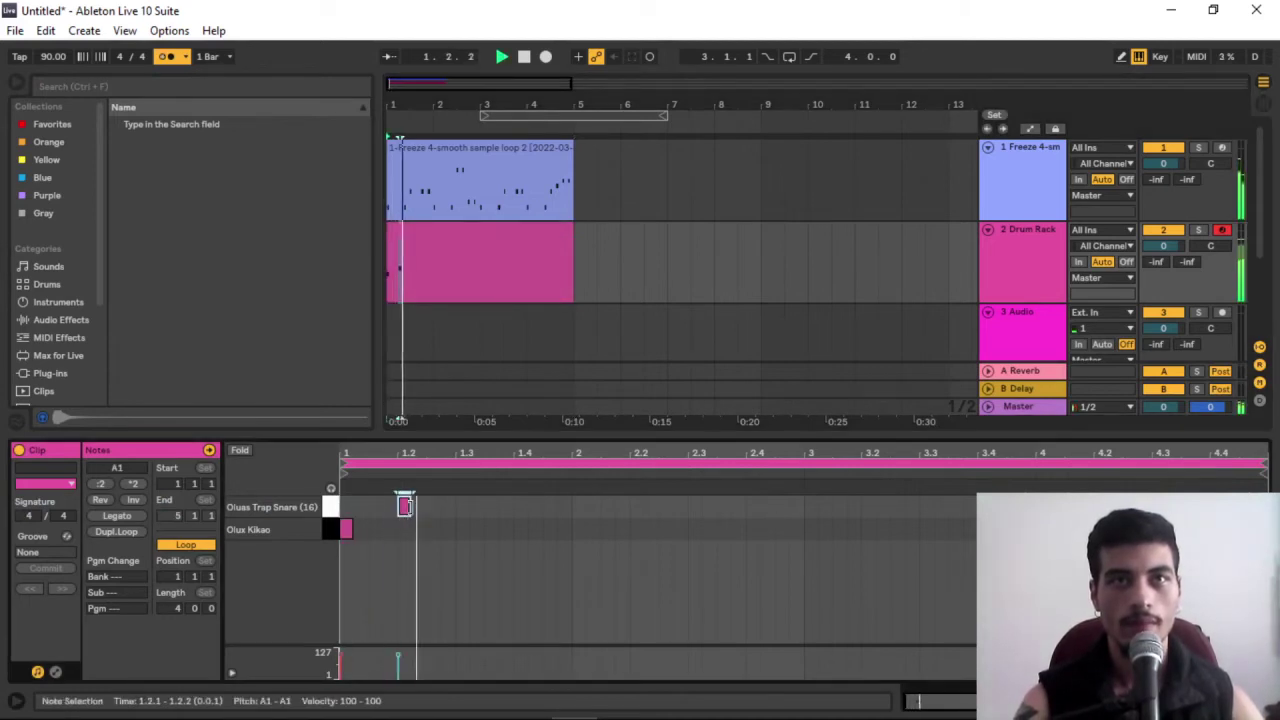
double_click(373, 530)
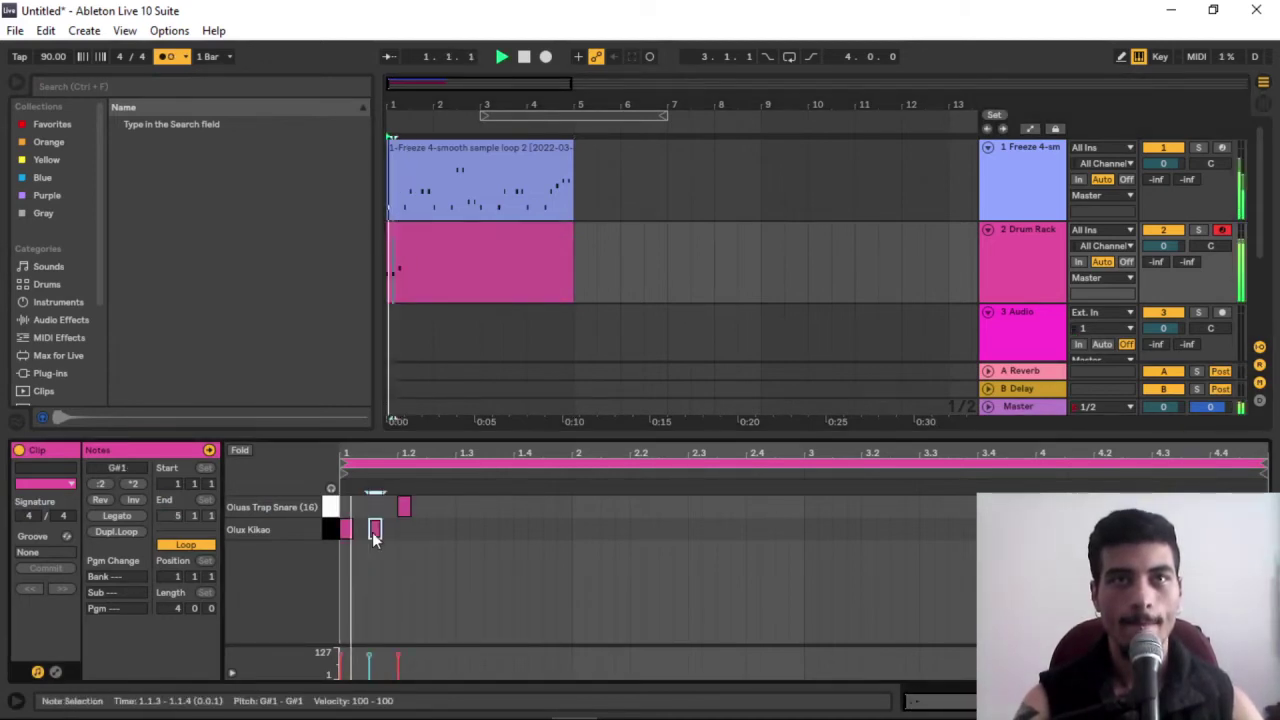
drag(373, 535, 389, 532)
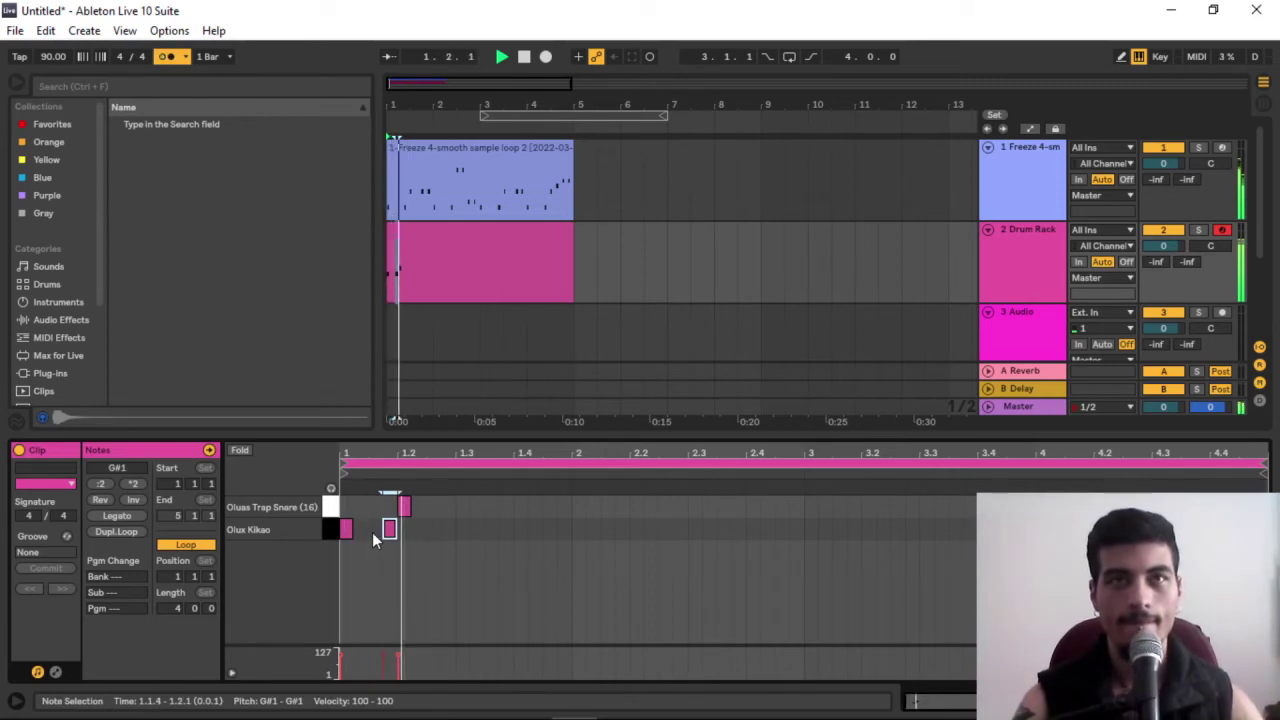
Complete the first bar with snare notes at 1.2.4 and 1.4.1 and a kick note at 1.3.3, and stop playback
double_click(447, 509)
double_click(488, 508)
drag(488, 508, 492, 511)
key(Right)
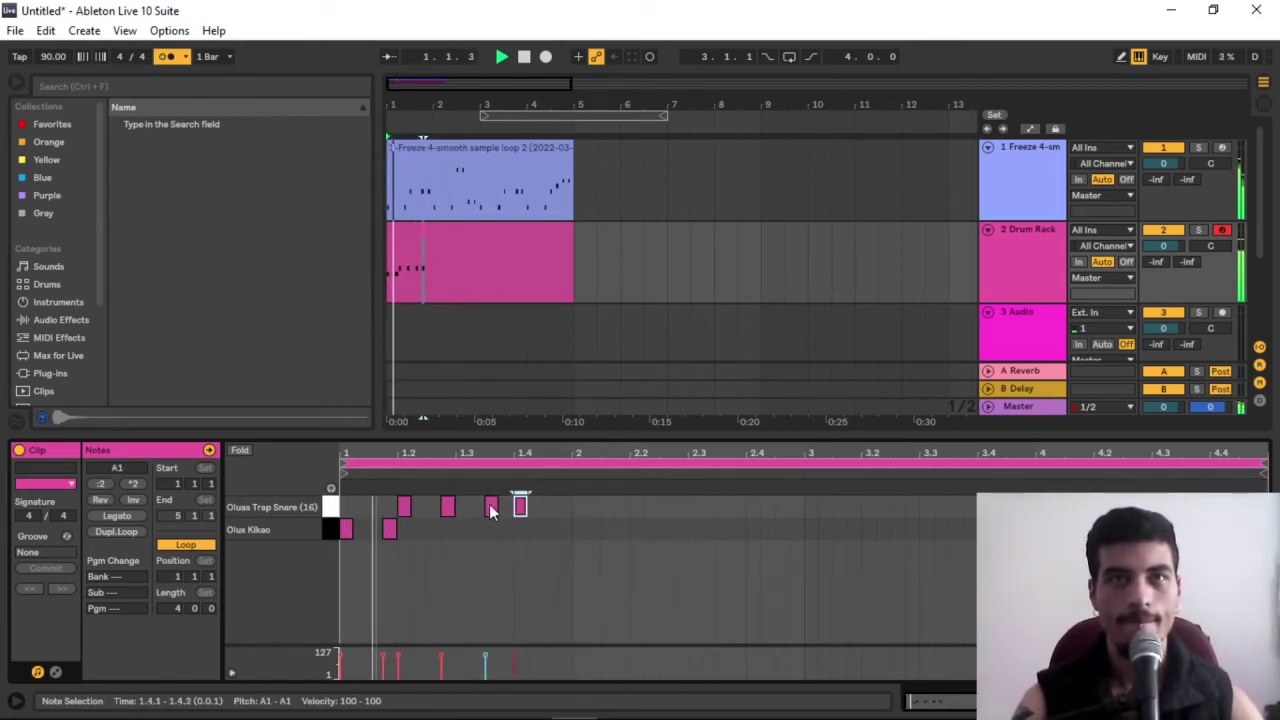
click(490, 535)
key(space)
drag(491, 508, 491, 530)
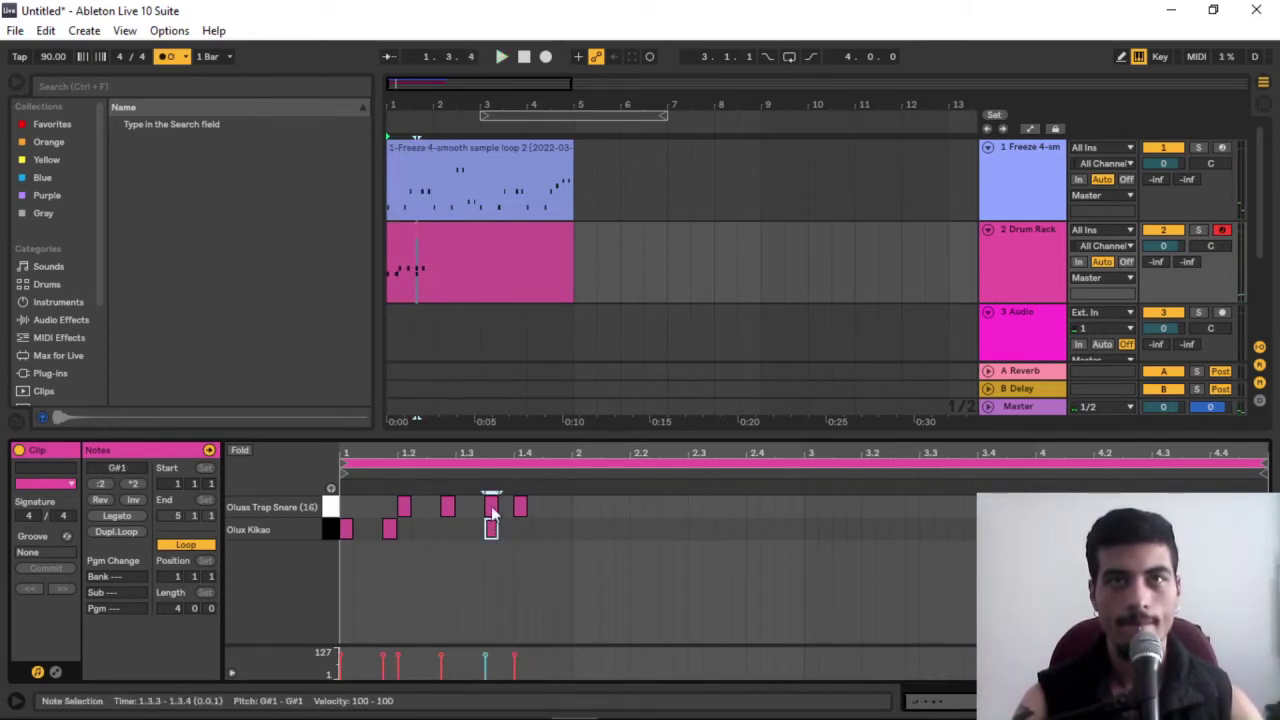
Duplicate the one-bar drum pattern three times to fill all four bars of the clip
key(ctrl+a)
key(ctrl+d)
key(ctrl+d)
key(ctrl+d)
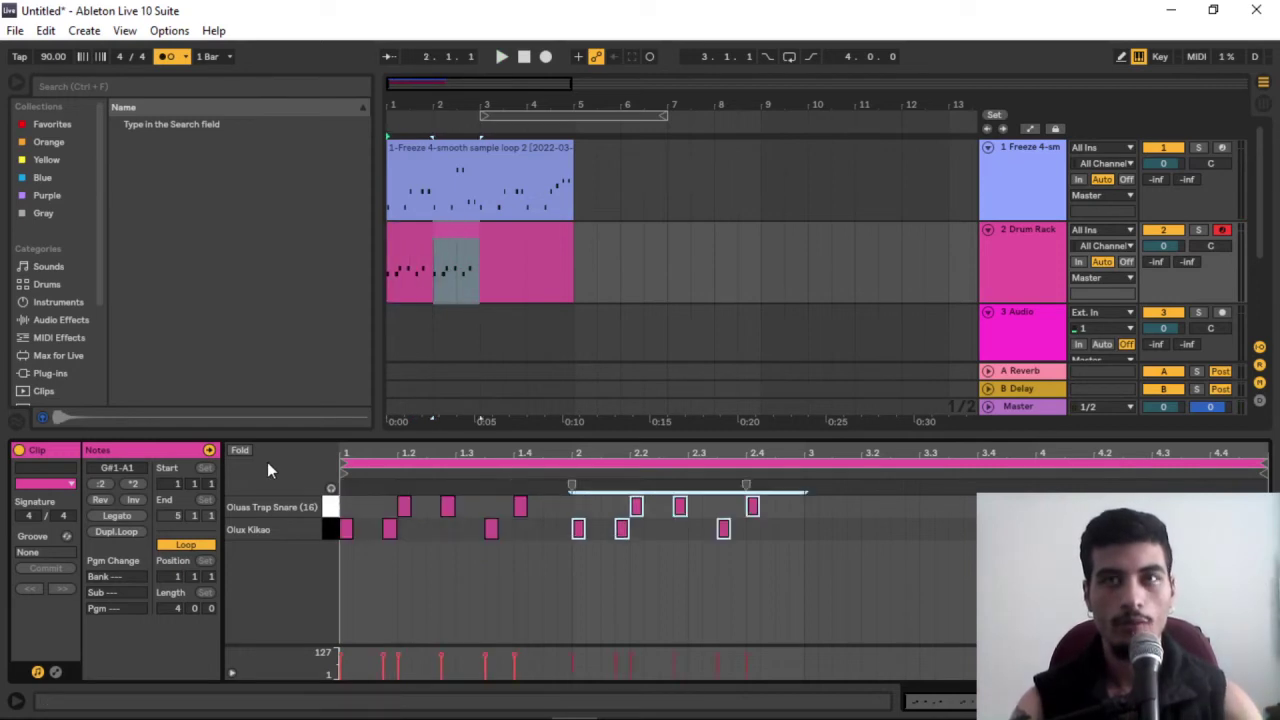
Add extra snare notes at 2.3.2 and 3.3.3 during playback and loop the arrangement over the four-bar drum clip
key(space)
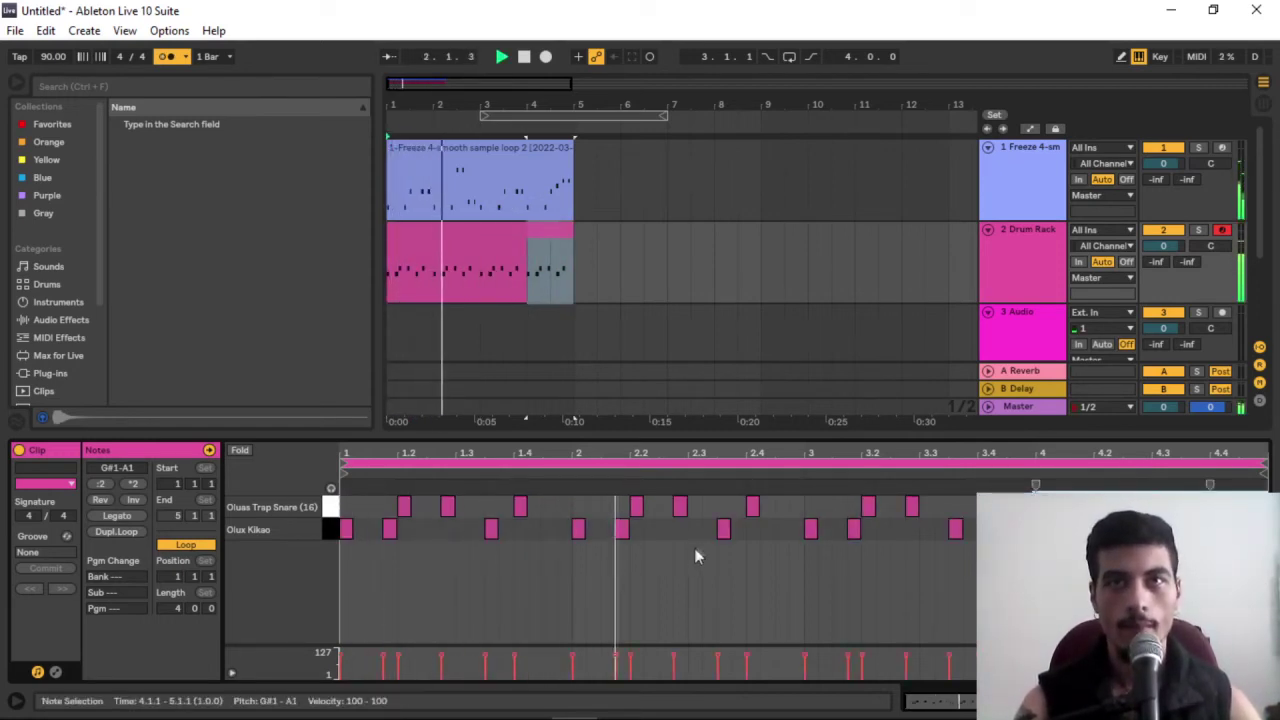
double_click(709, 505)
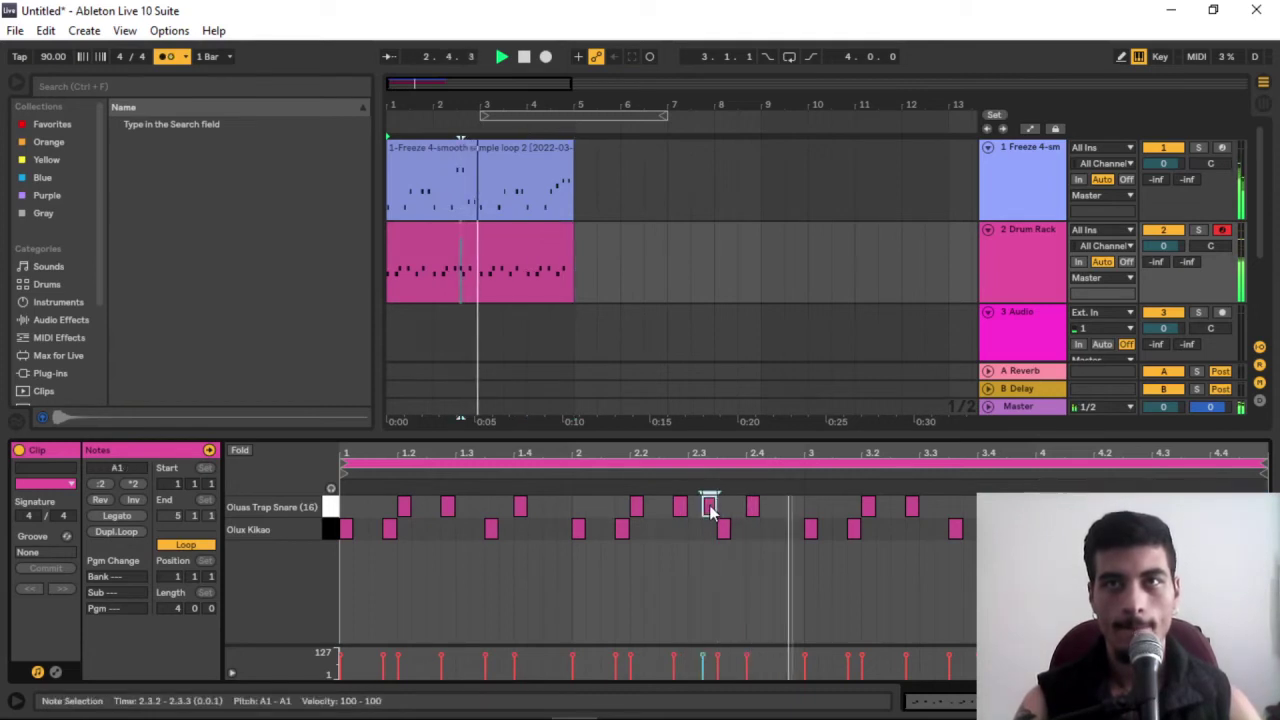
double_click(955, 507)
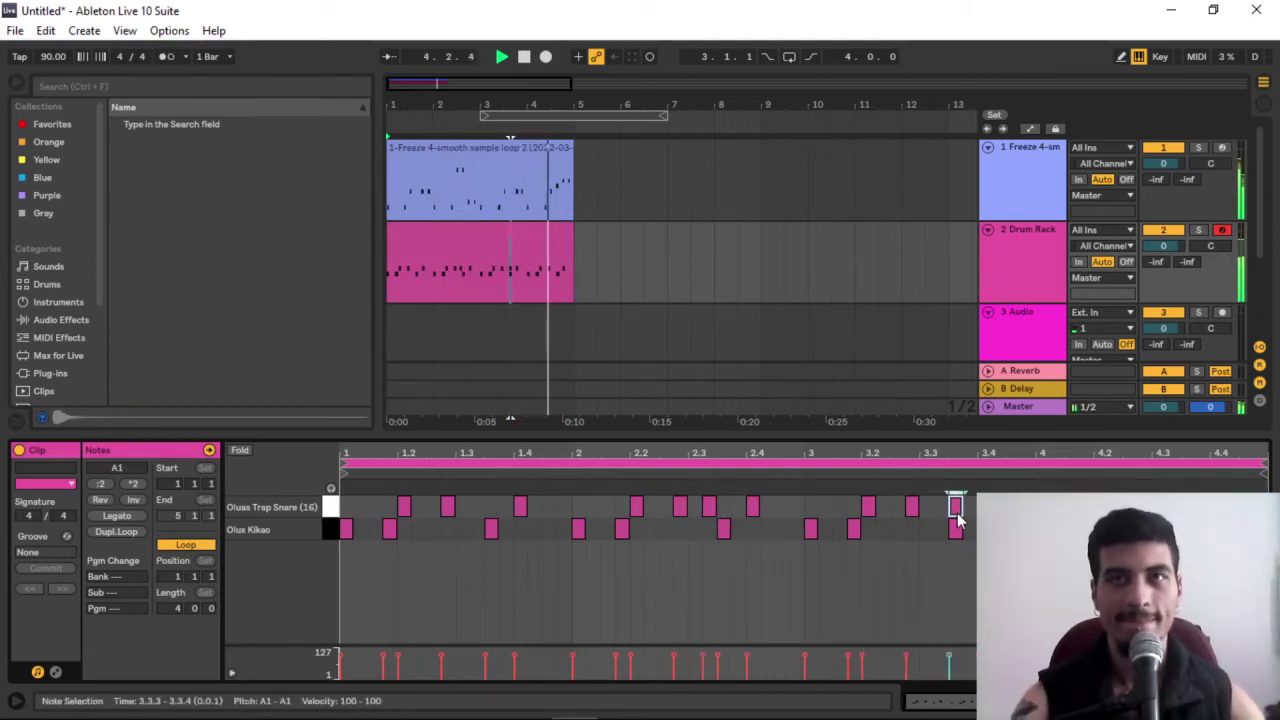
key(ctrl+alt+l)
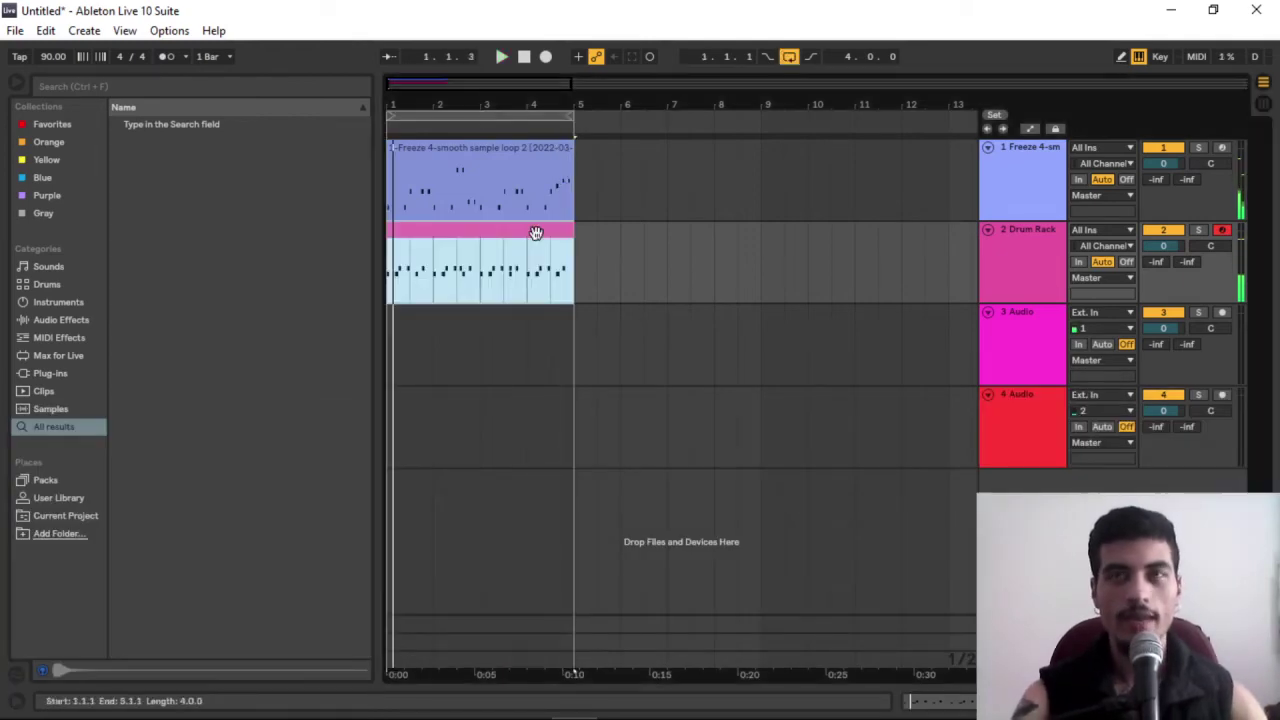
Add a Tuner after Simpler on the first track and switch Simpler to Classic mode
double_click(1048, 180)
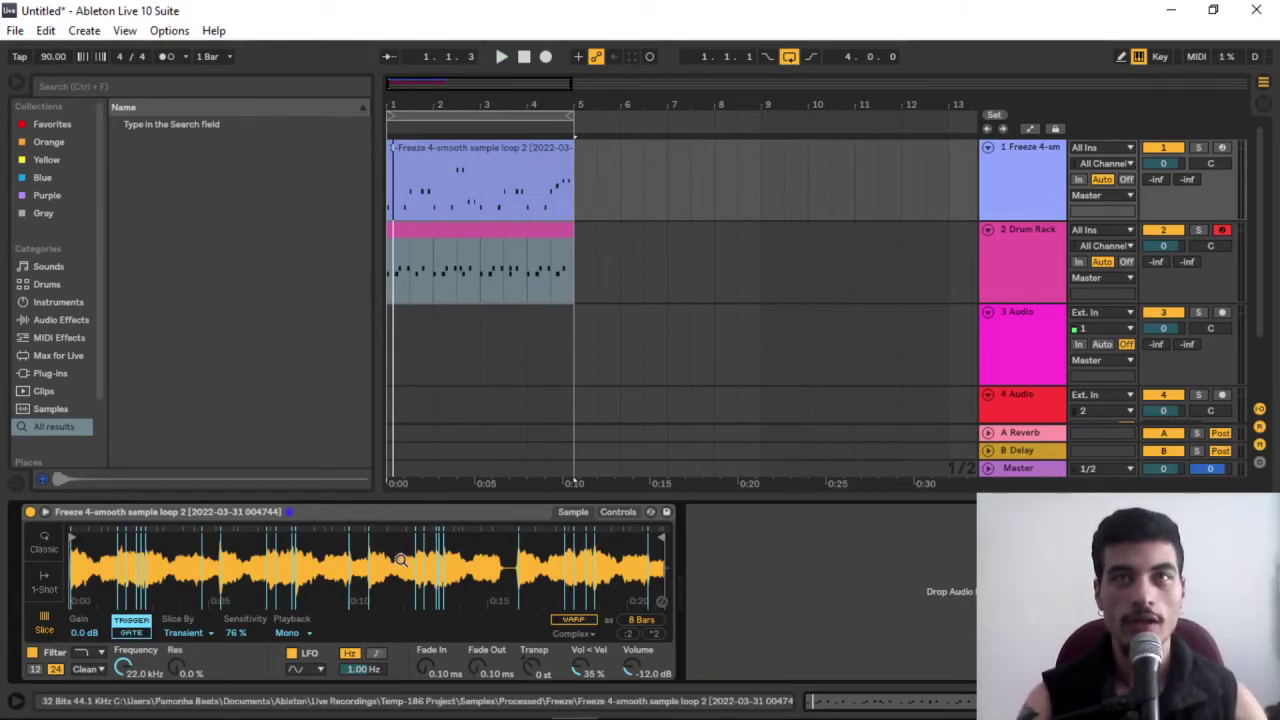
scroll(992, 334, down, 1)
key(ctrl+f)
text(tuner)
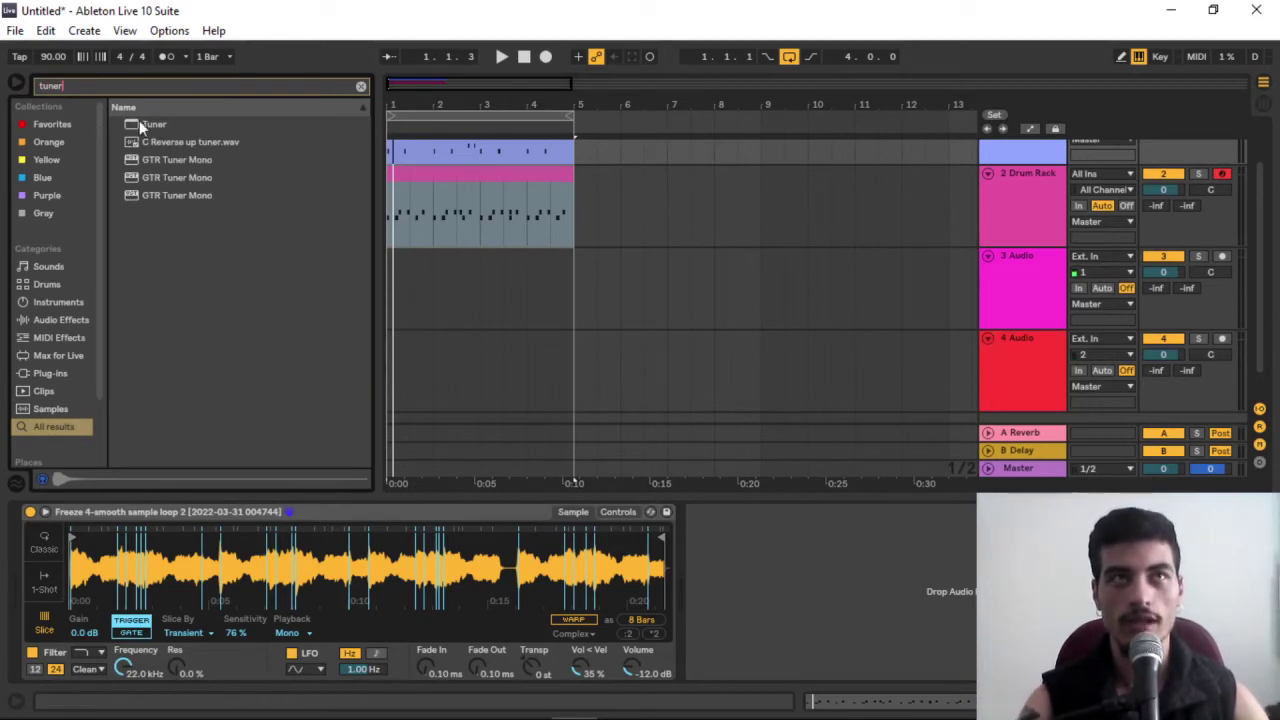
click(151, 122)
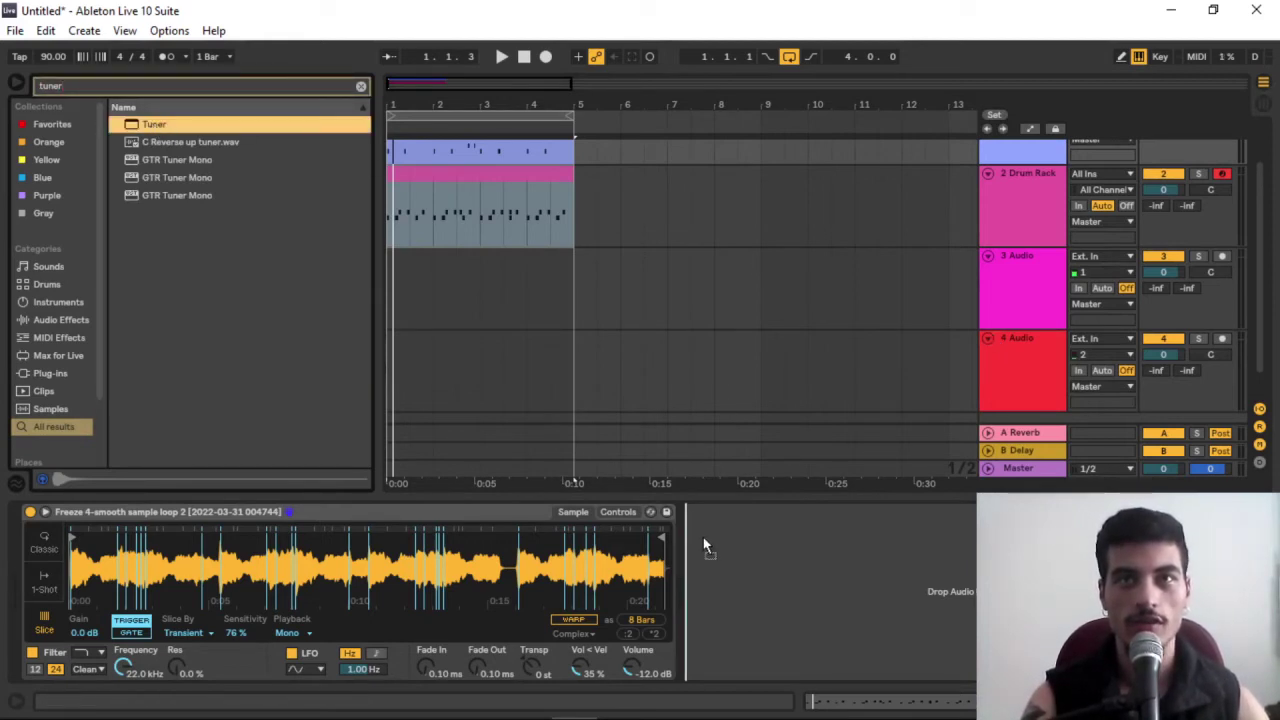
drag(710, 553, 710, 553)
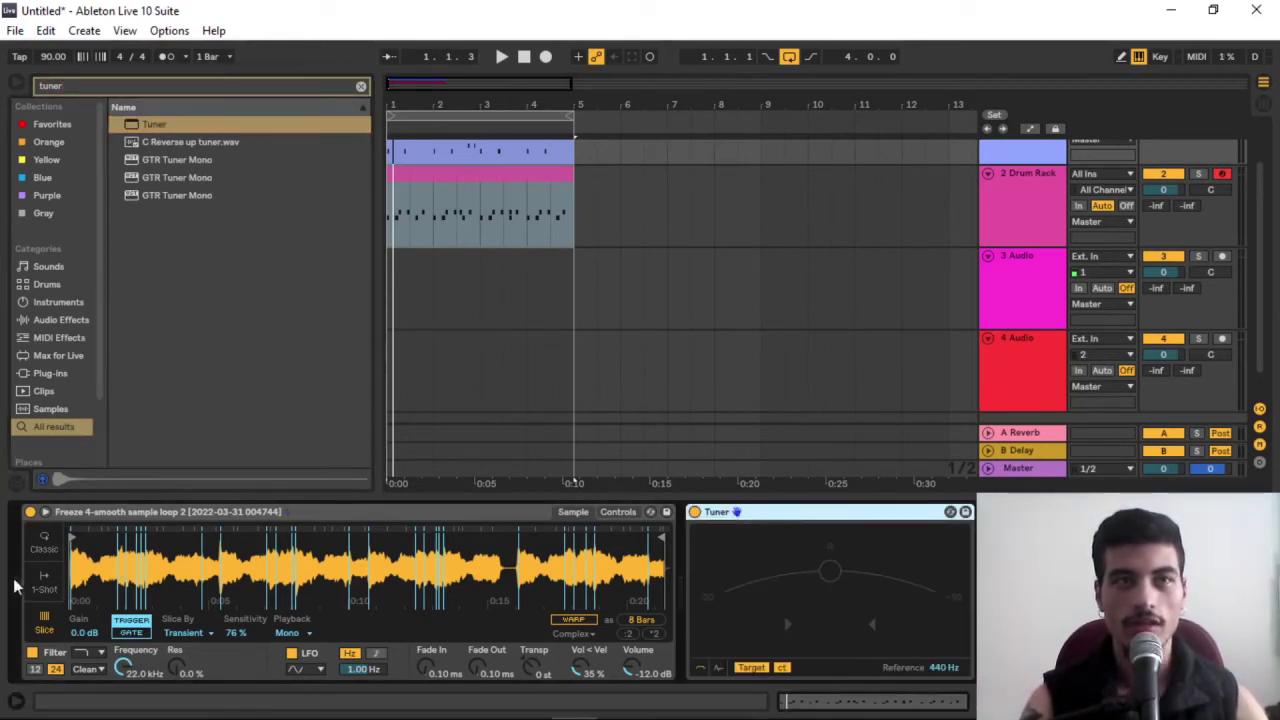
click(44, 553)
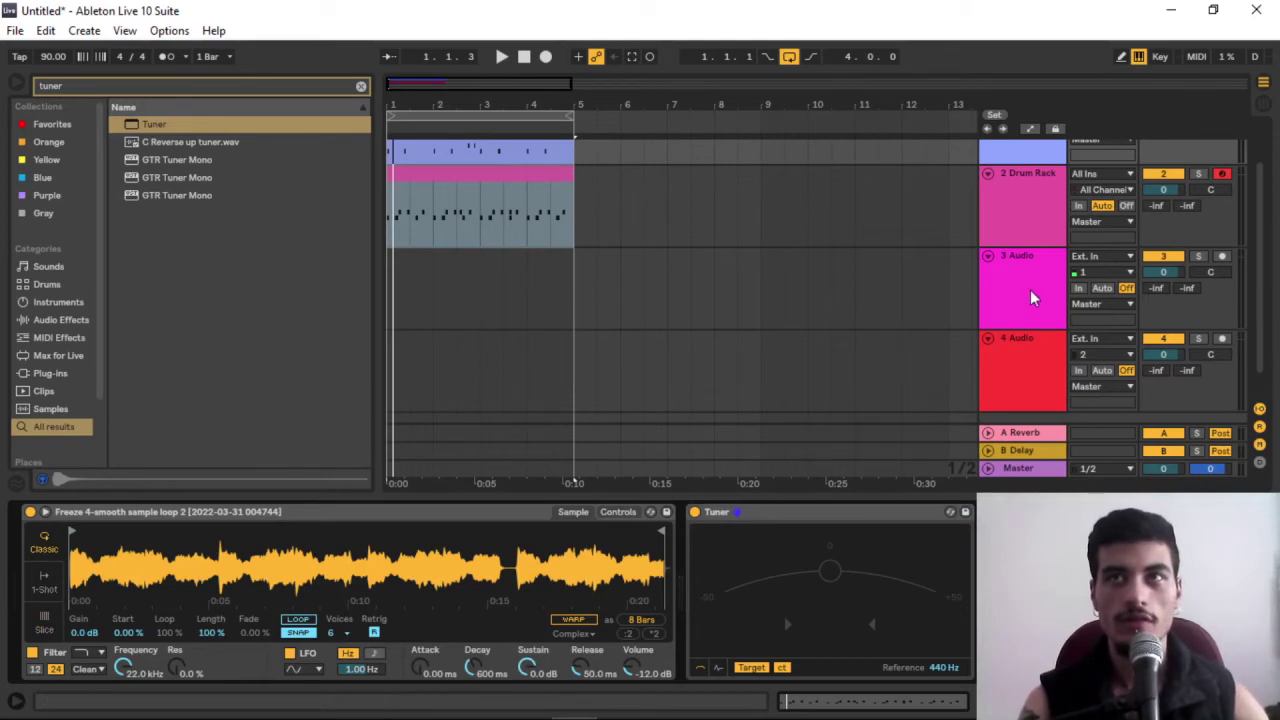
Arm the first track and play the sample to check its pitch in Tuner
scroll(1032, 297, up, 2)
click(1223, 148)
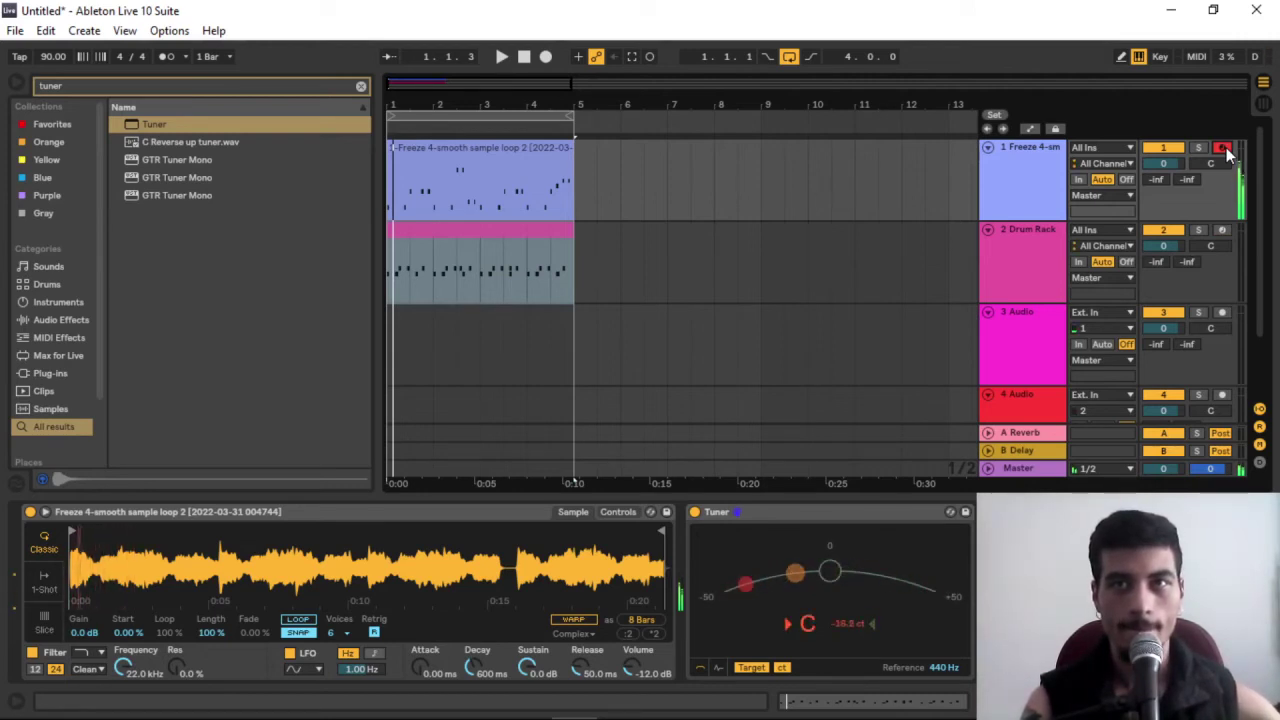
key(ctrl+alt+l)
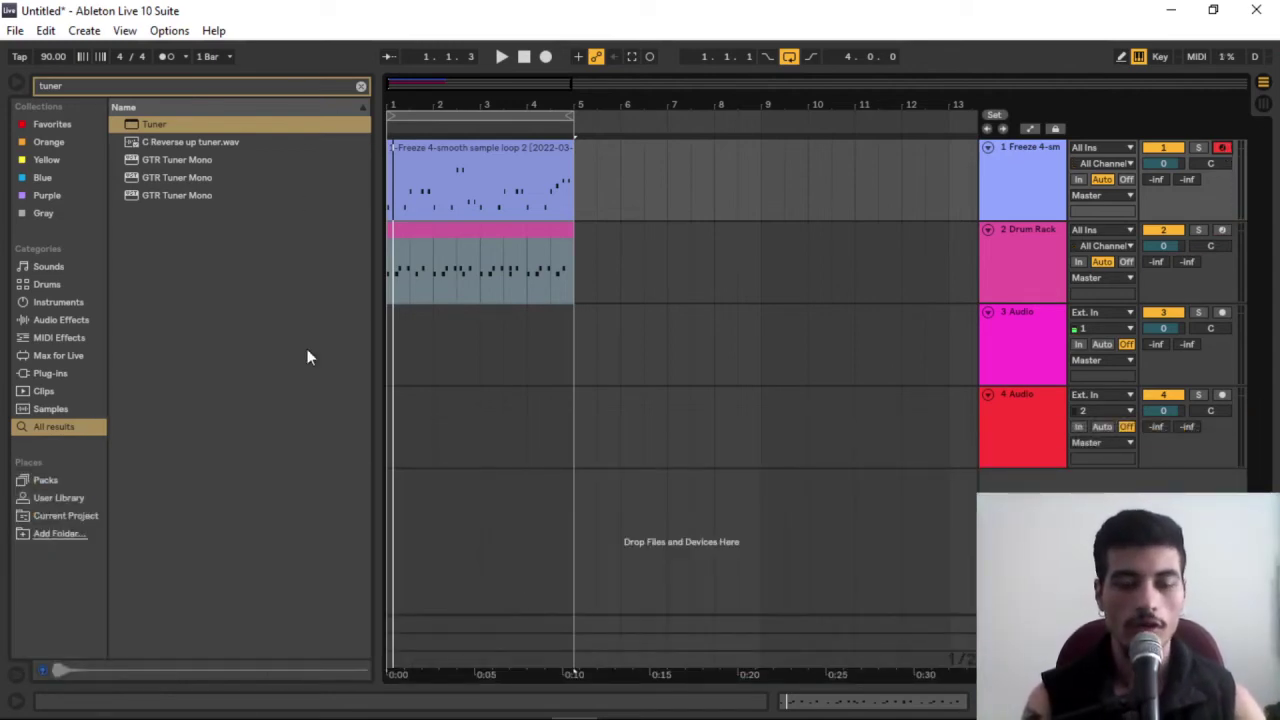
Search the browser for Sampler and load it on a new MIDI track
key(ctrl+f)
text(drum)
text(sampler)
double_click(157, 125)
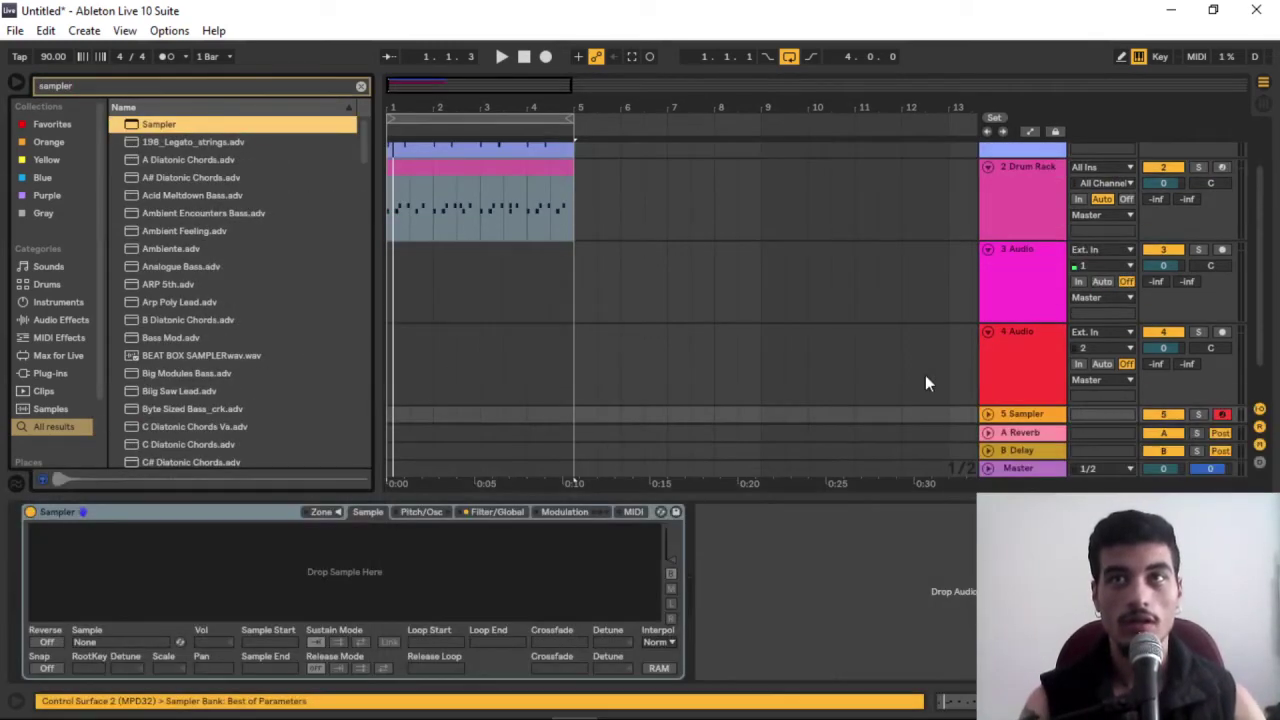
Delete the two unused audio tracks below the Drum Rack track
click(999, 299)
key(Delete)
key(Delete)
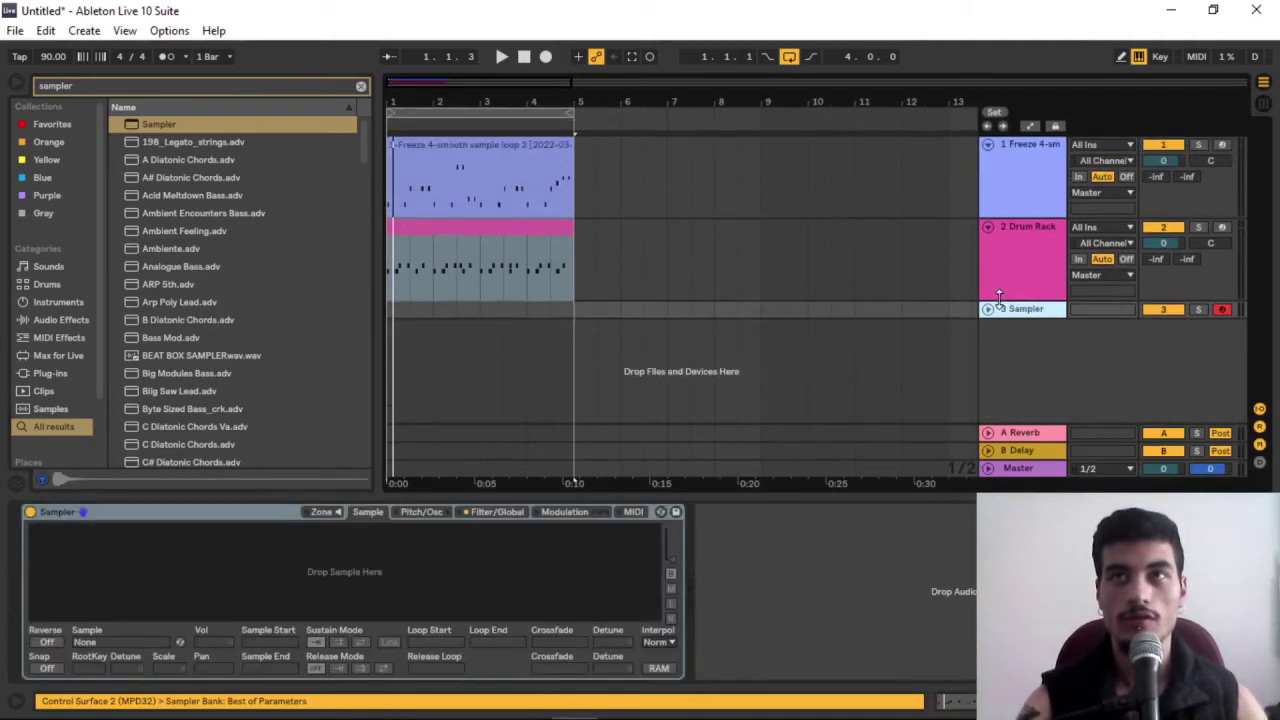
Search for "spicy", preview the 808_Spicy1_C2 sample and load it into Sampler
key(ctrl+f)
text(spicy)
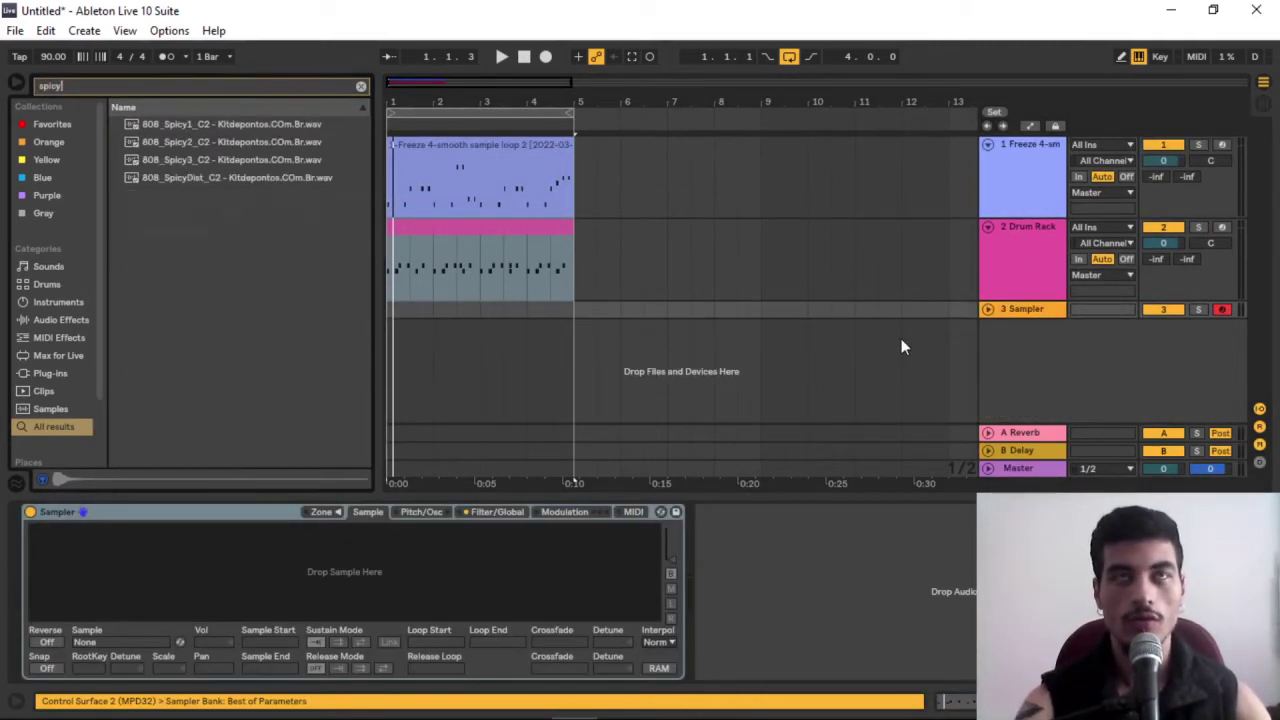
click(165, 124)
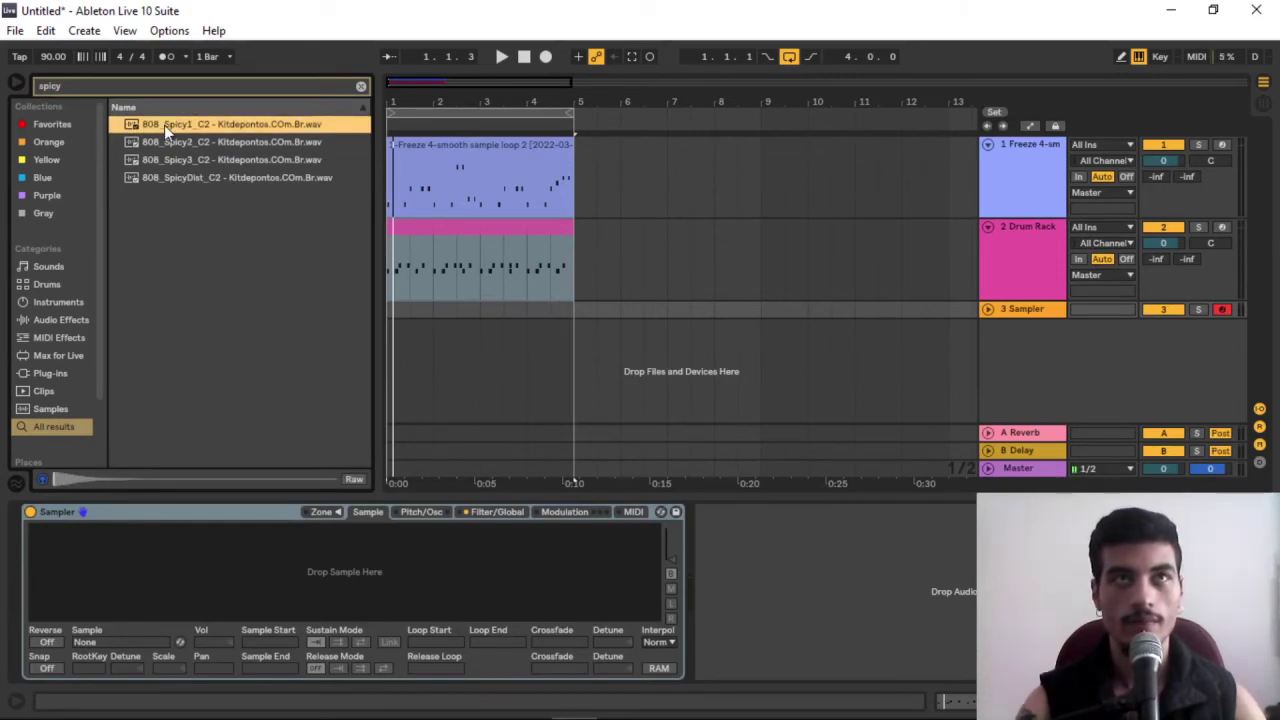
drag(164, 125, 343, 579)
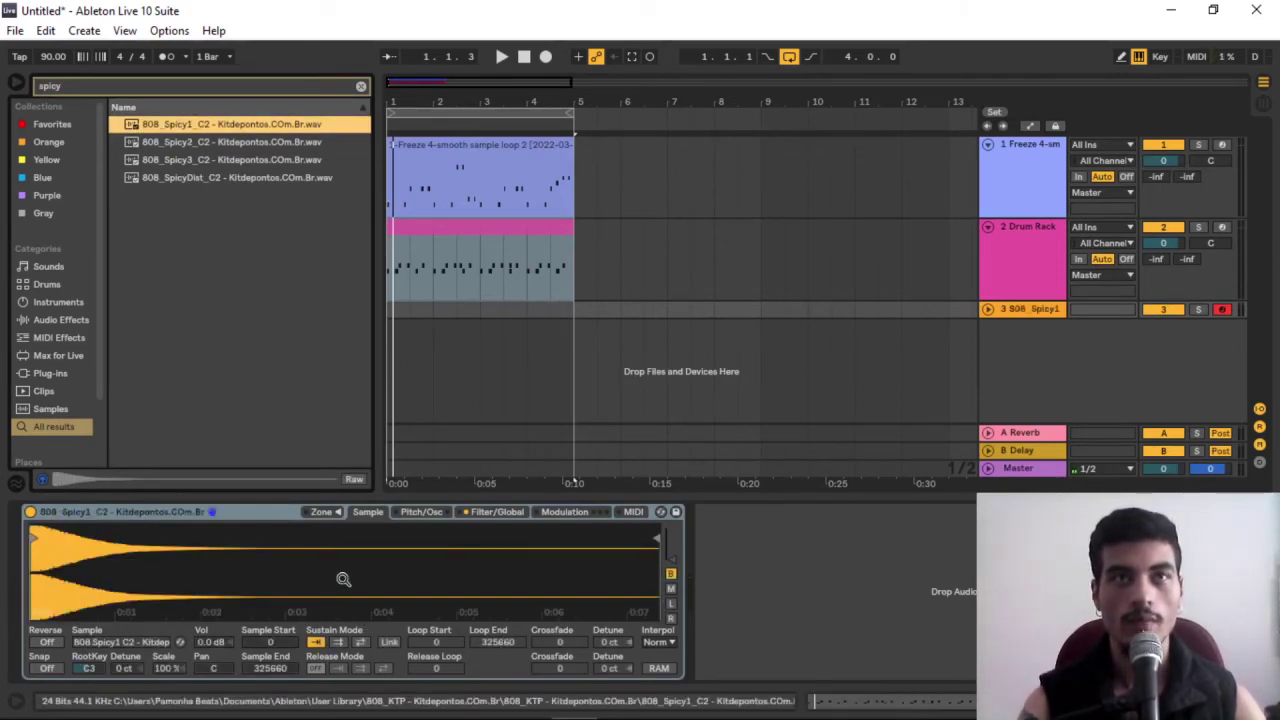
Unfold the 808 track and insert an empty MIDI clip over bars 1 and 2
click(988, 309)
drag(477, 316, 388, 317)
key(ctrl+shift+m)
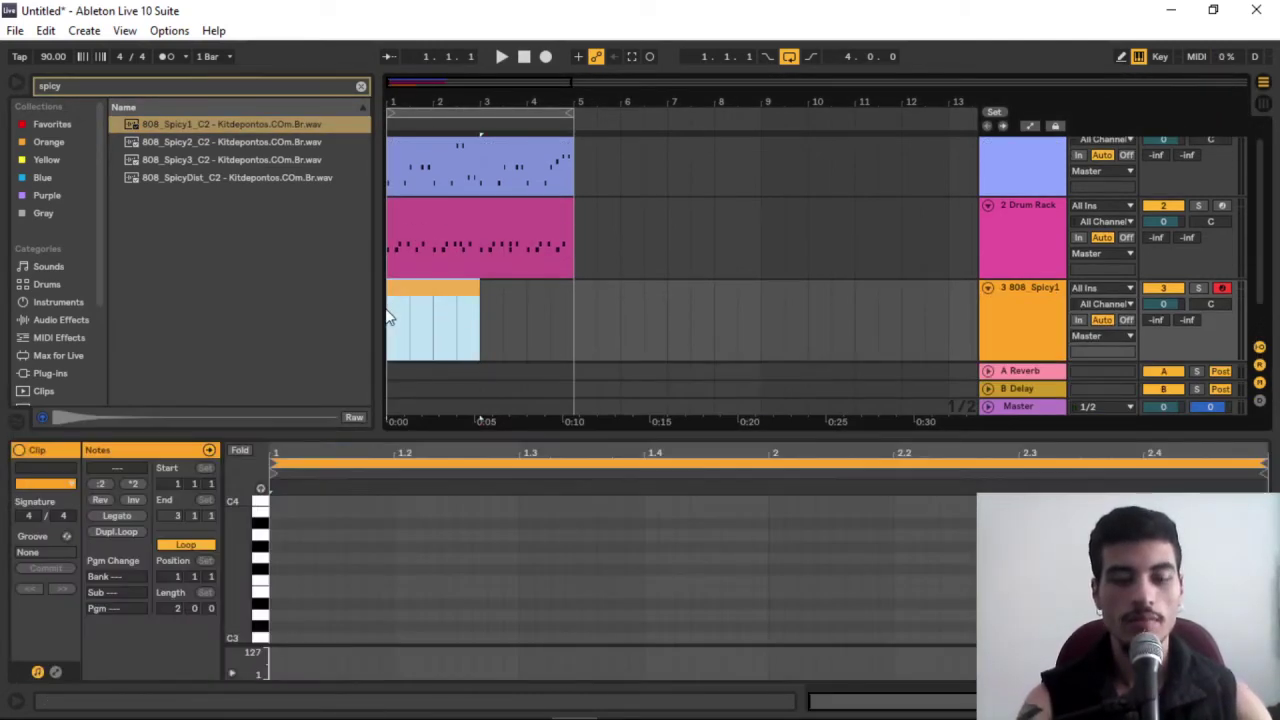
Add a C3 note from 1.1.1 to 1.1.3 in the 808 clip and play it
key(ctrl+alt+b)
drag(419, 433, 409, 340)
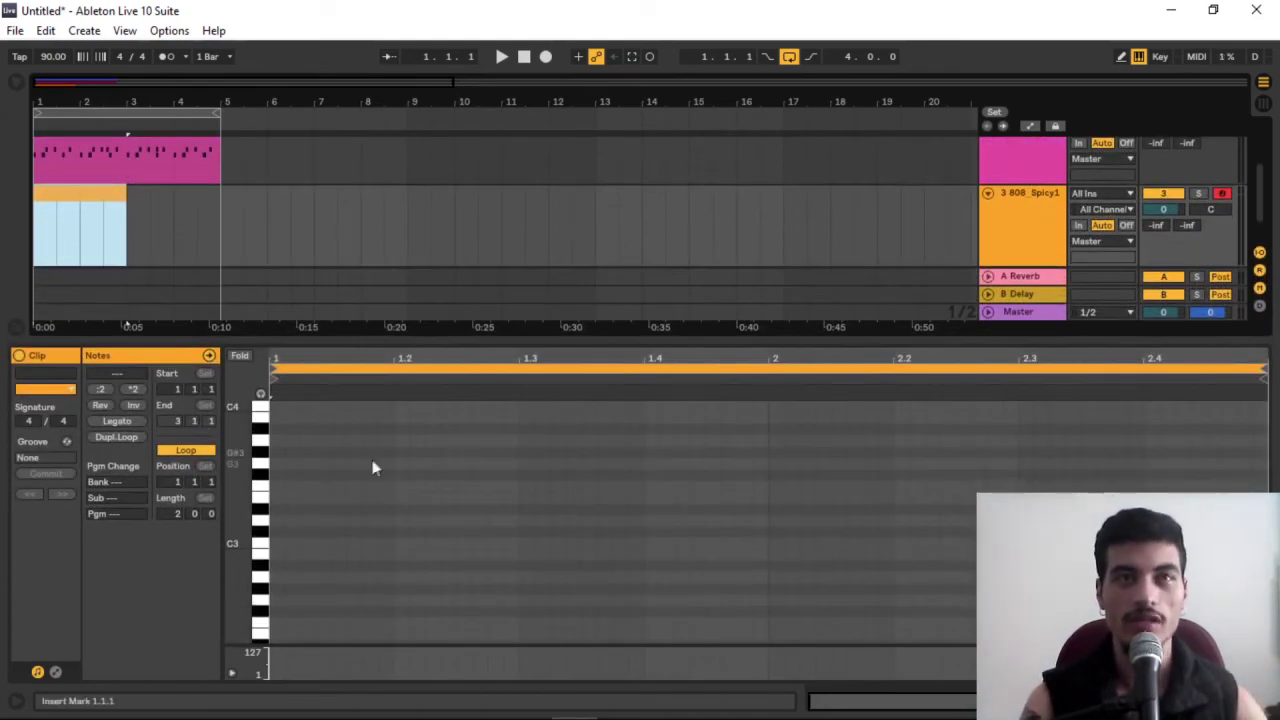
scroll(372, 467, down, 5)
scroll(279, 472, up, 5)
click(278, 562)
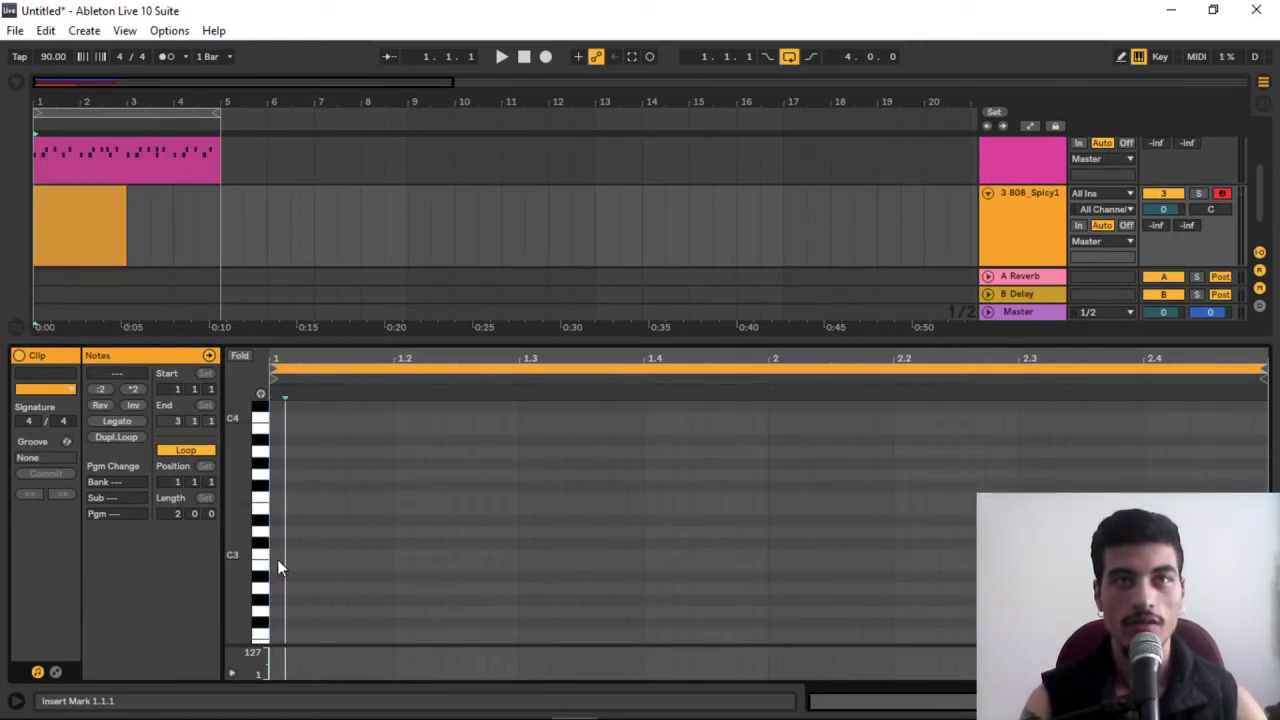
double_click(278, 562)
key(space)
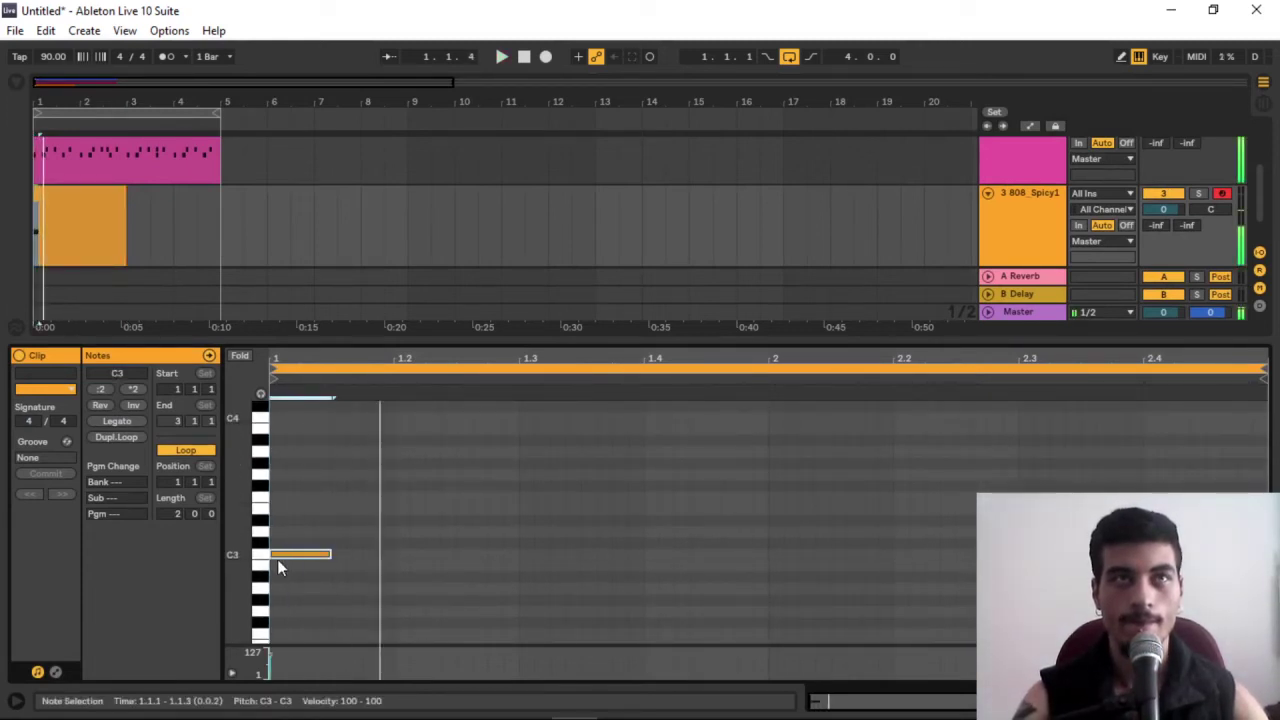
Turn on automation display in the arrangement and add a second C3 note to the 808 clip from 1.1.4 to 1.2.2
drag(44, 82, 76, 133)
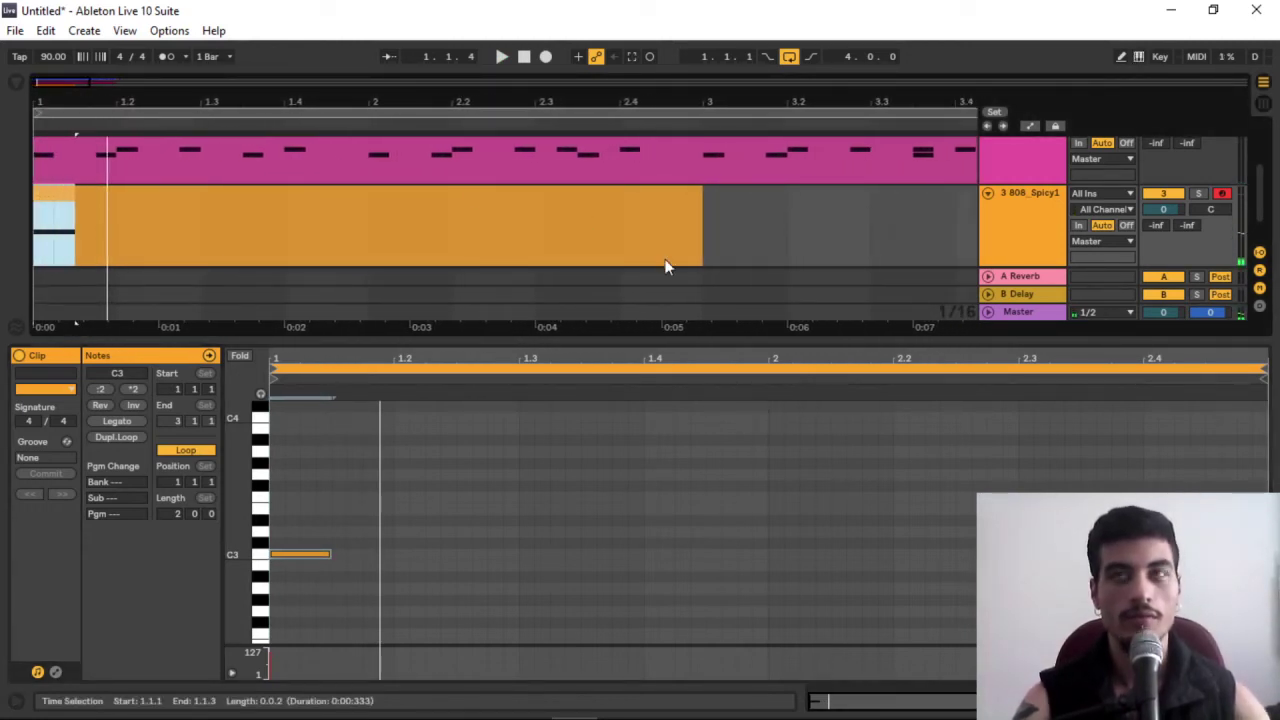
key(a)
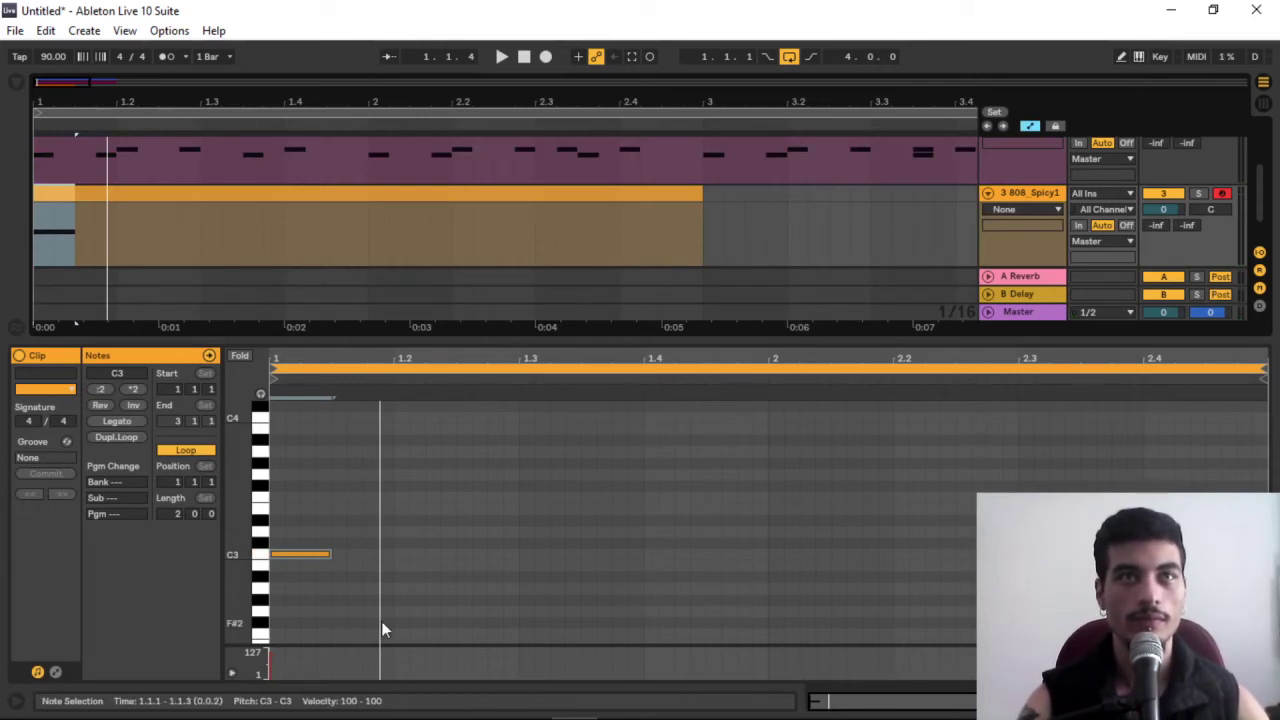
key(space)
key(space)
double_click(356, 548)
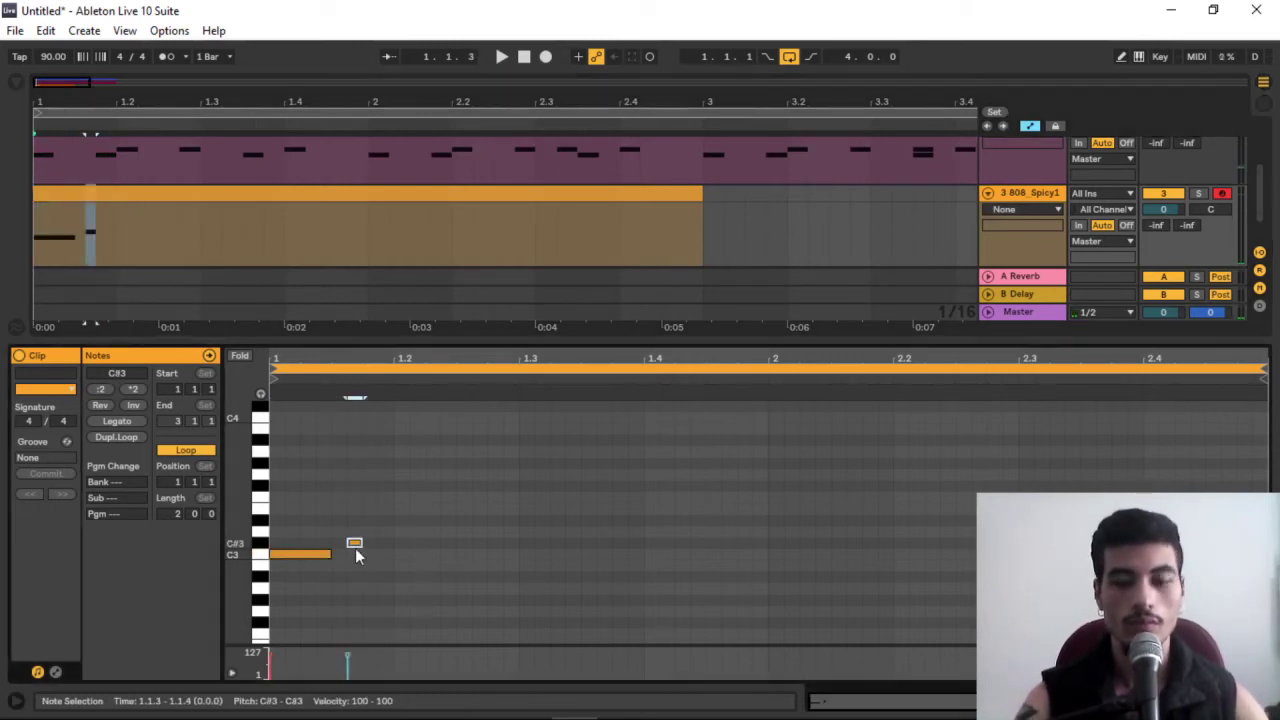
key(Down)
key(Right)
key(shift+Right)
key(shift+Right)
key(shift+Right)
key(shift+Right)
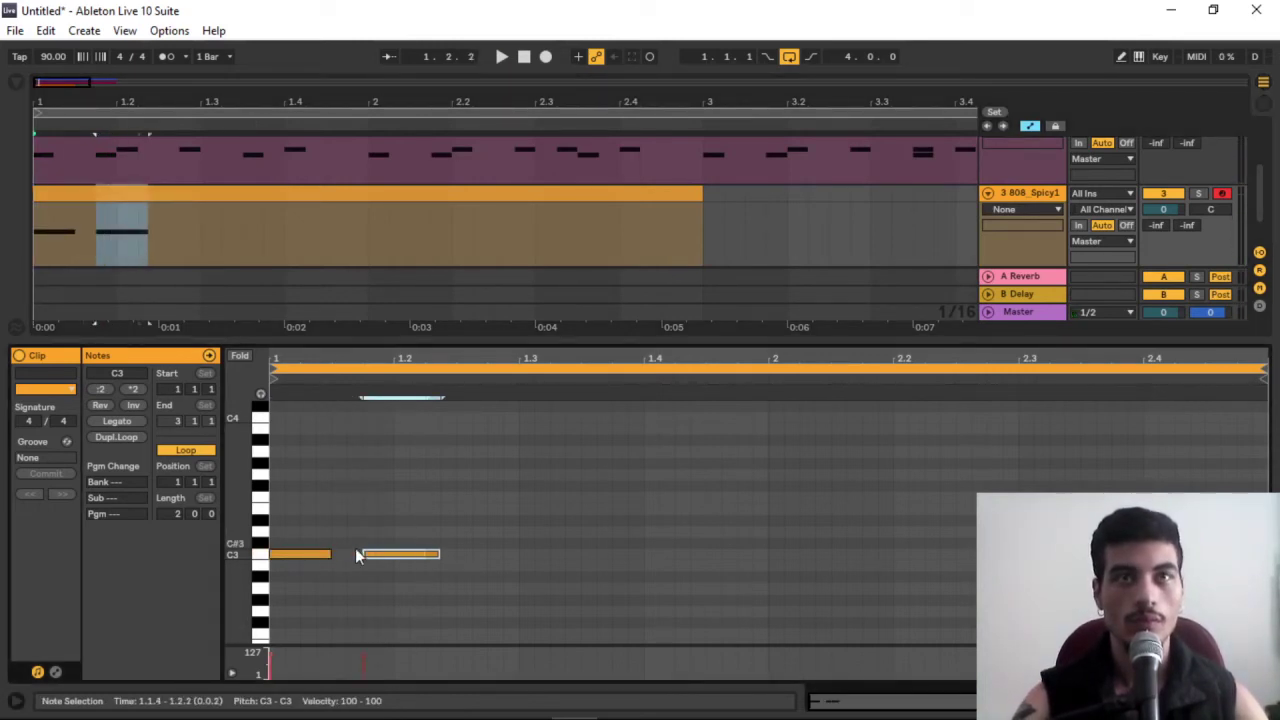
Duplicate the second 808 note to 1.3.3, 2.1.1, 2.1.4, 2.2.4 and 2.3.3 to follow the kicks, removing the surplus last copy
key(ctrl+d)
key(Right)
key(Right)
key(Right)
key(Right)
key(Right)
key(Right)
key(Right)
key(Right)
key(Right)
key(ctrl+d)
key(Right)
key(Right)
key(Right)
key(Right)
key(Right)
key(Right)
key(ctrl+d)
key(Right)
key(Right)
key(ctrl+d)
key(Right)
key(Right)
key(ctrl+d)
key(Right)
key(Right)
key(Right)
key(Right)
key(Right)
key(Delete)
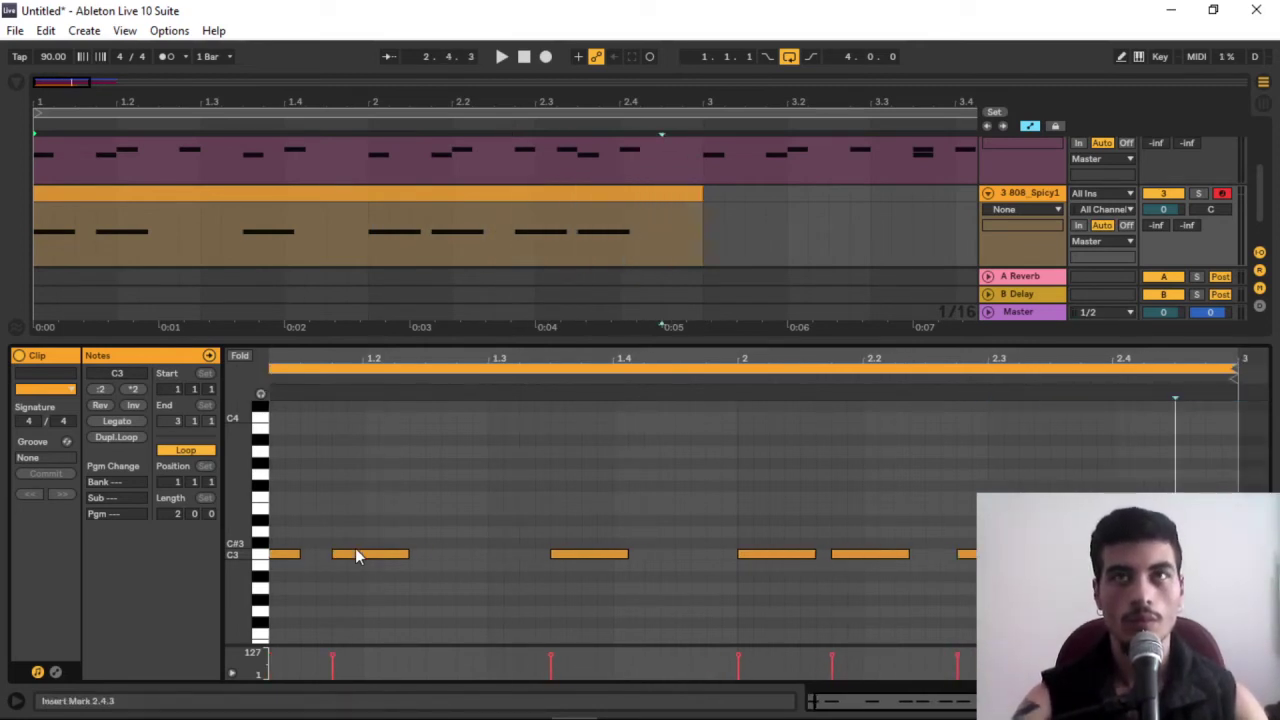
Lengthen the 808 notes during playback, extending the second to 1.3.1, the third to 1.4.4 and the 2.1.4 note to 2.2.3
key(space)
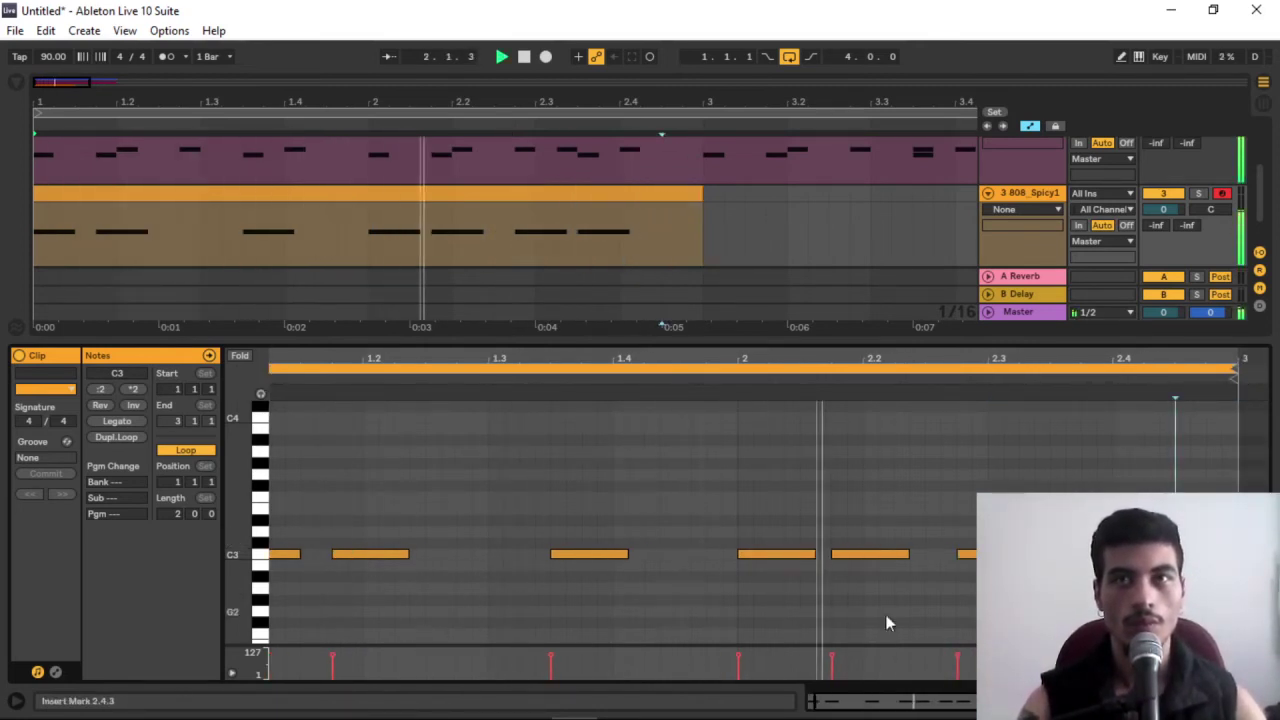
drag(1130, 598, 311, 554)
click(327, 578)
click(300, 554)
drag(425, 553, 487, 553)
drag(643, 554, 718, 555)
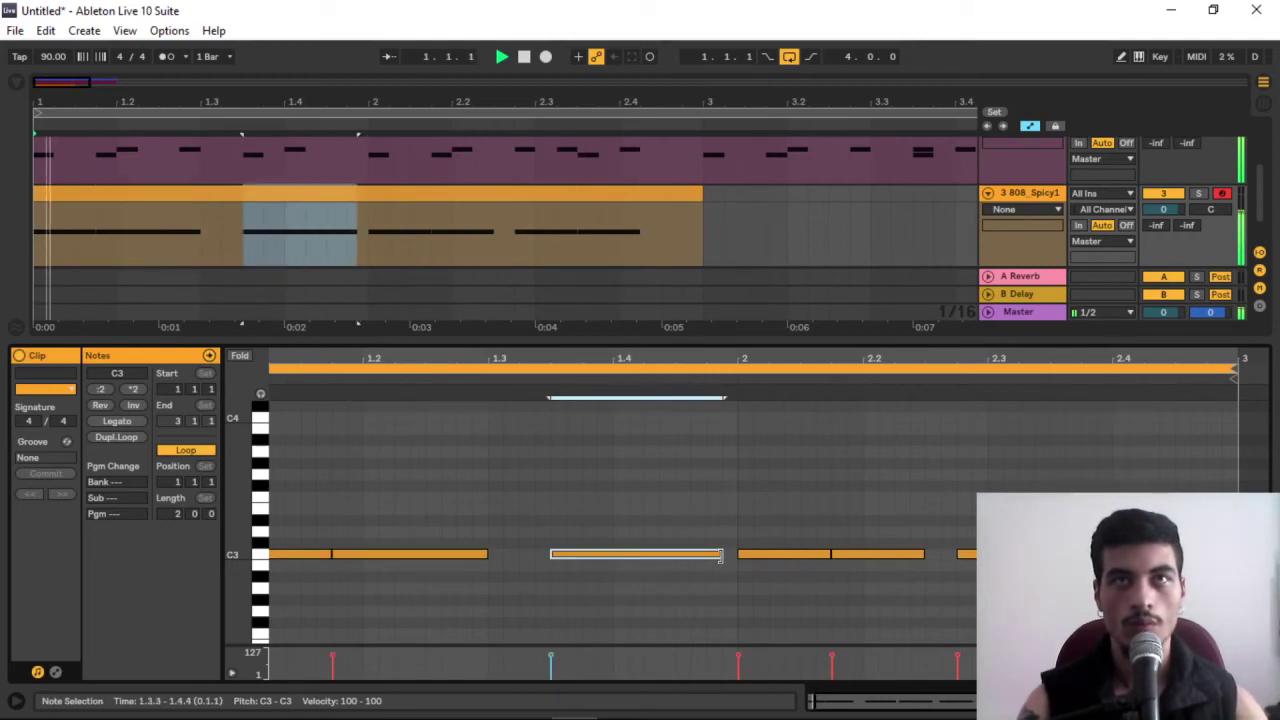
drag(922, 554, 938, 553)
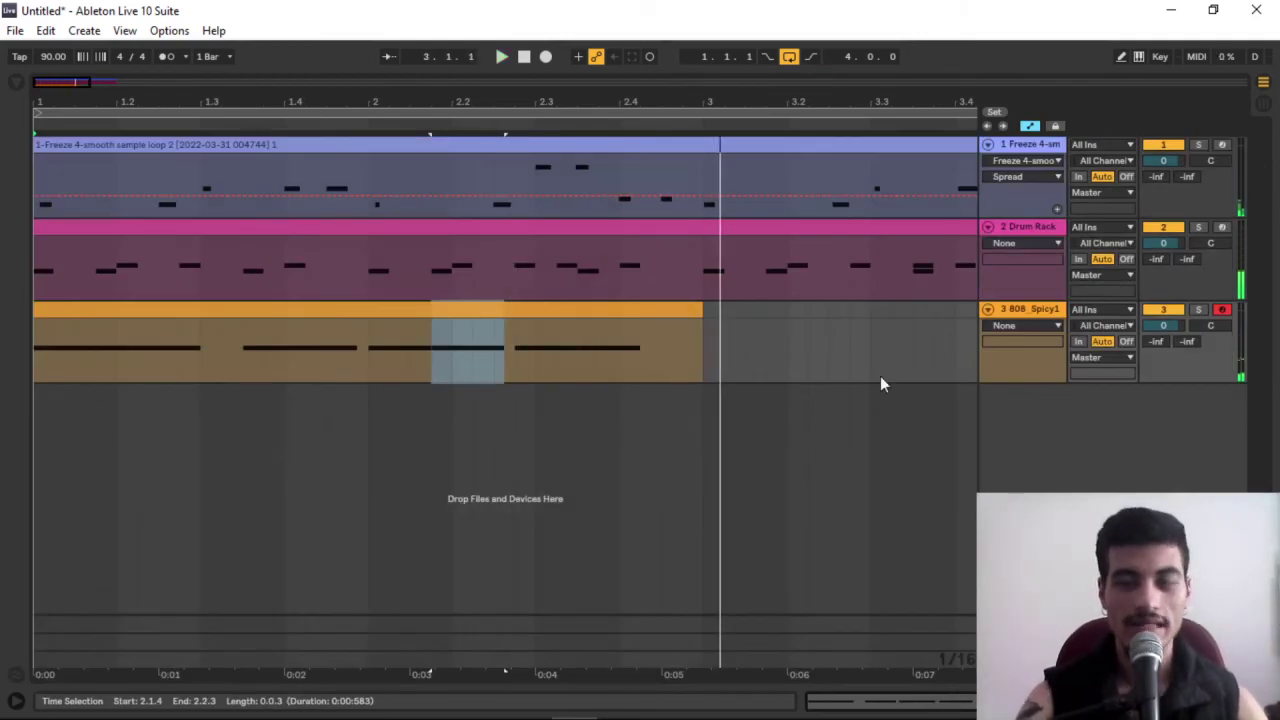
Duplicate the two-bar 808 clip into bars 3 and 4 and disarm the 808 track
drag(623, 86, 623, 40)
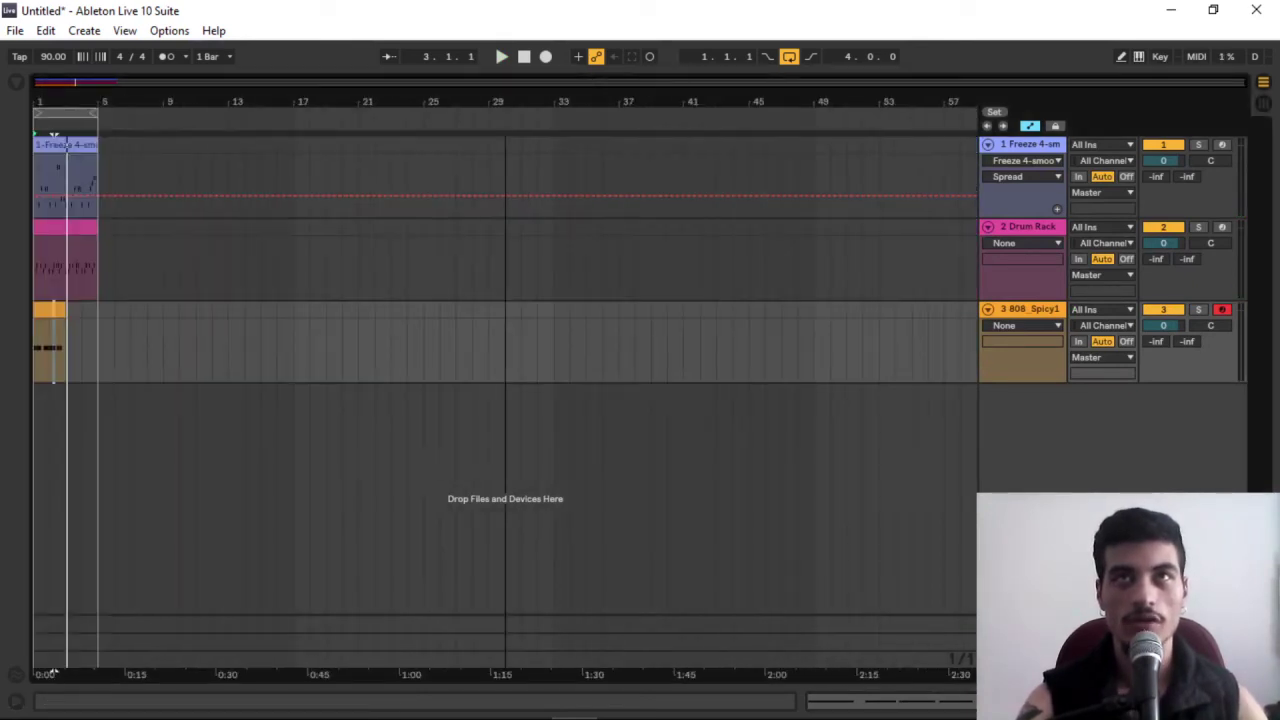
drag(42, 85, 42, 172)
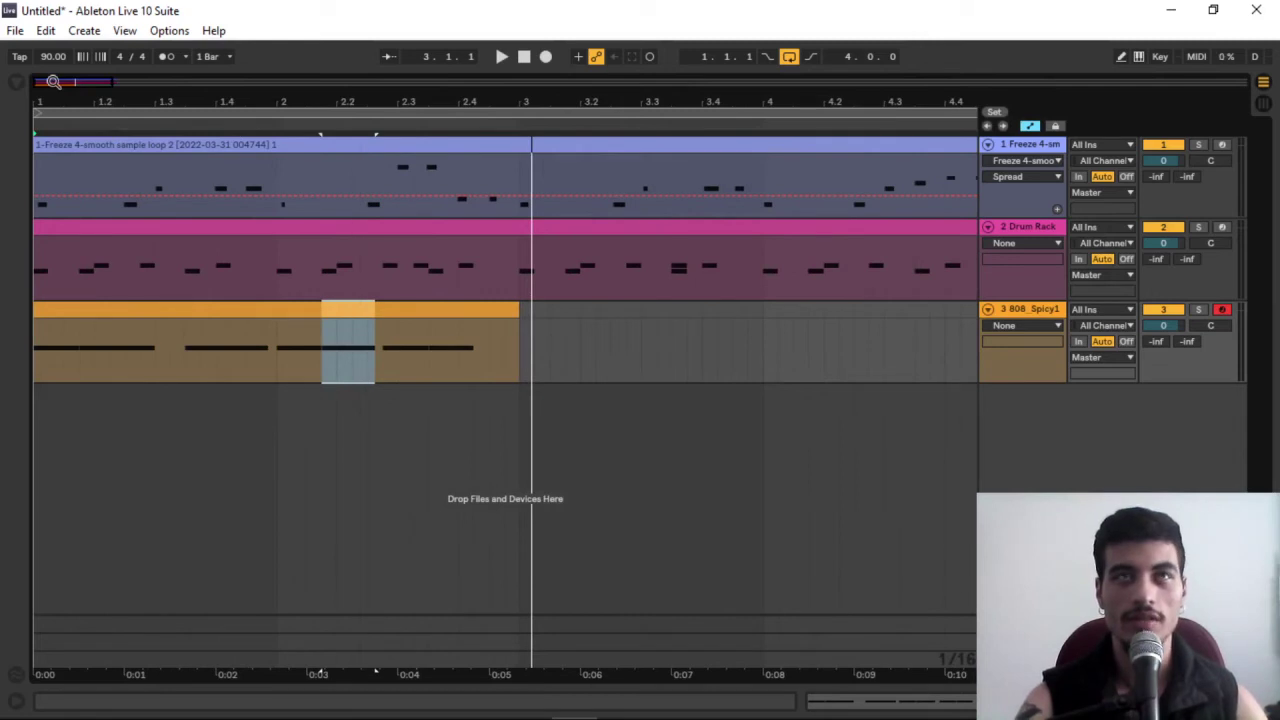
drag(70, 83, 70, 78)
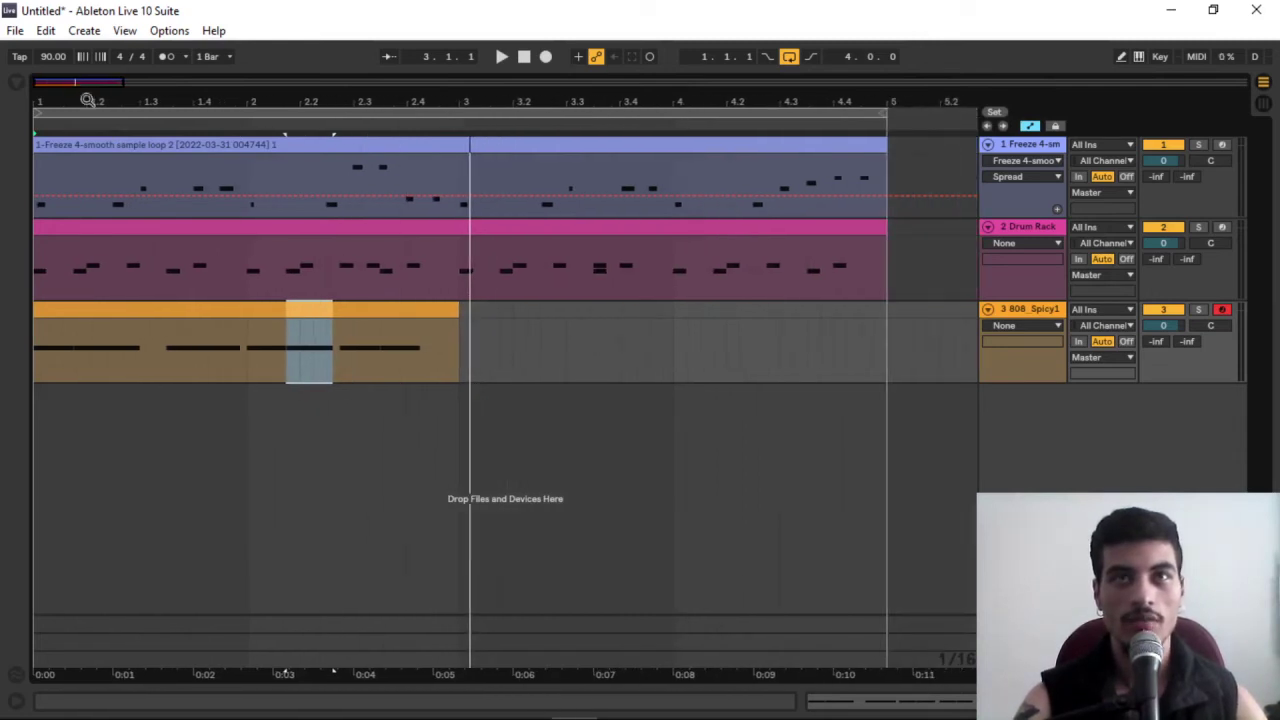
click(370, 307)
key(ctrl+d)
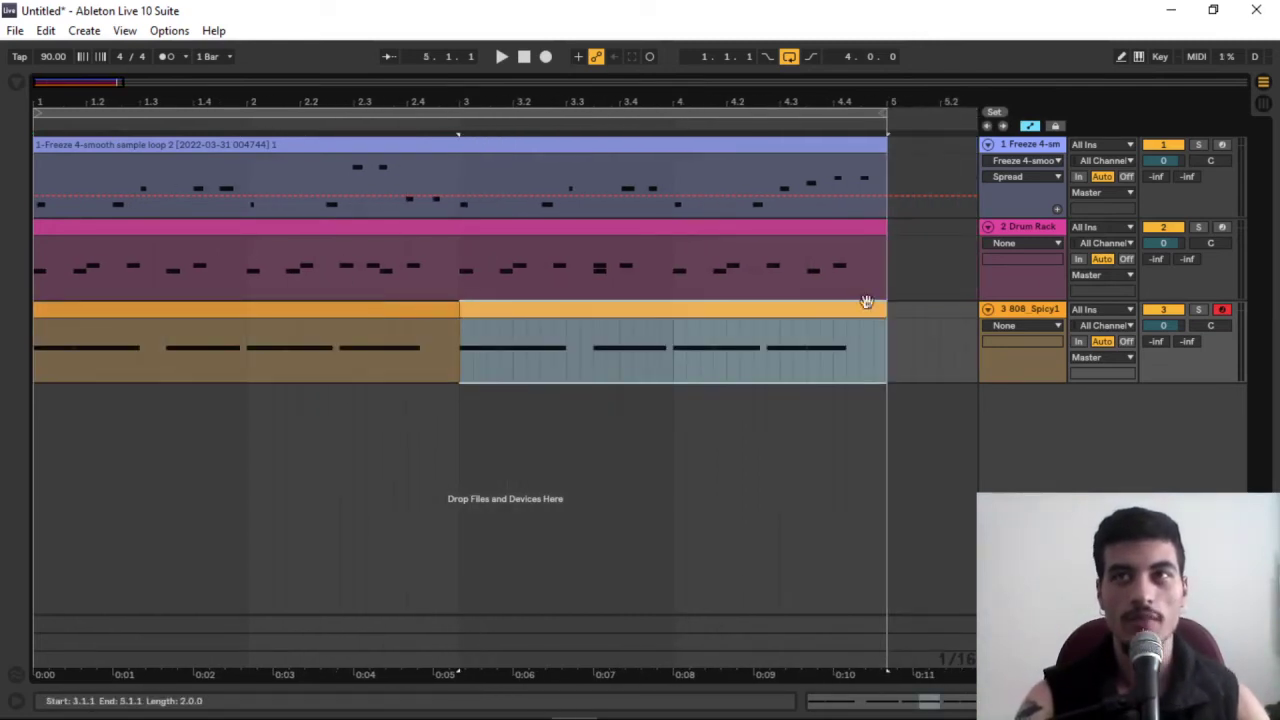
click(1168, 311)
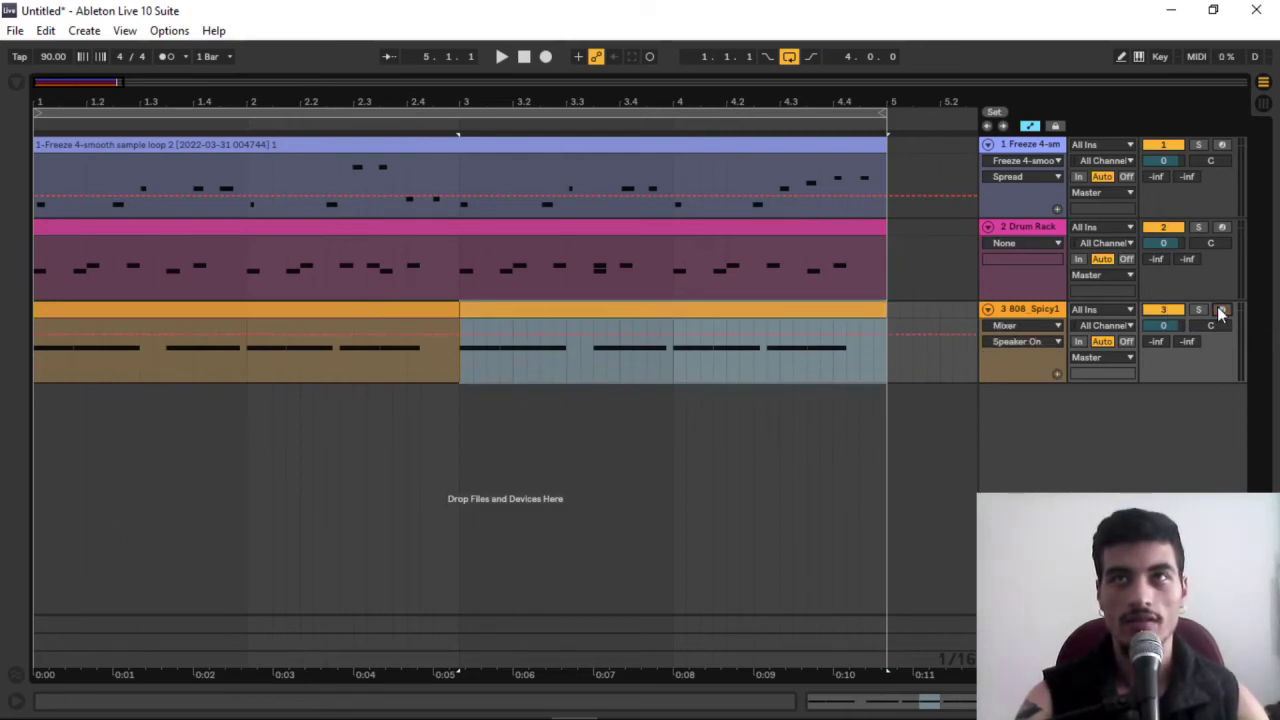
Search for "trap cym" and place Trap Movement - Cymbal (5).wav at bar 1 on a new audio track
click(70, 86)
key(ctrl+f)
text(trap cy)
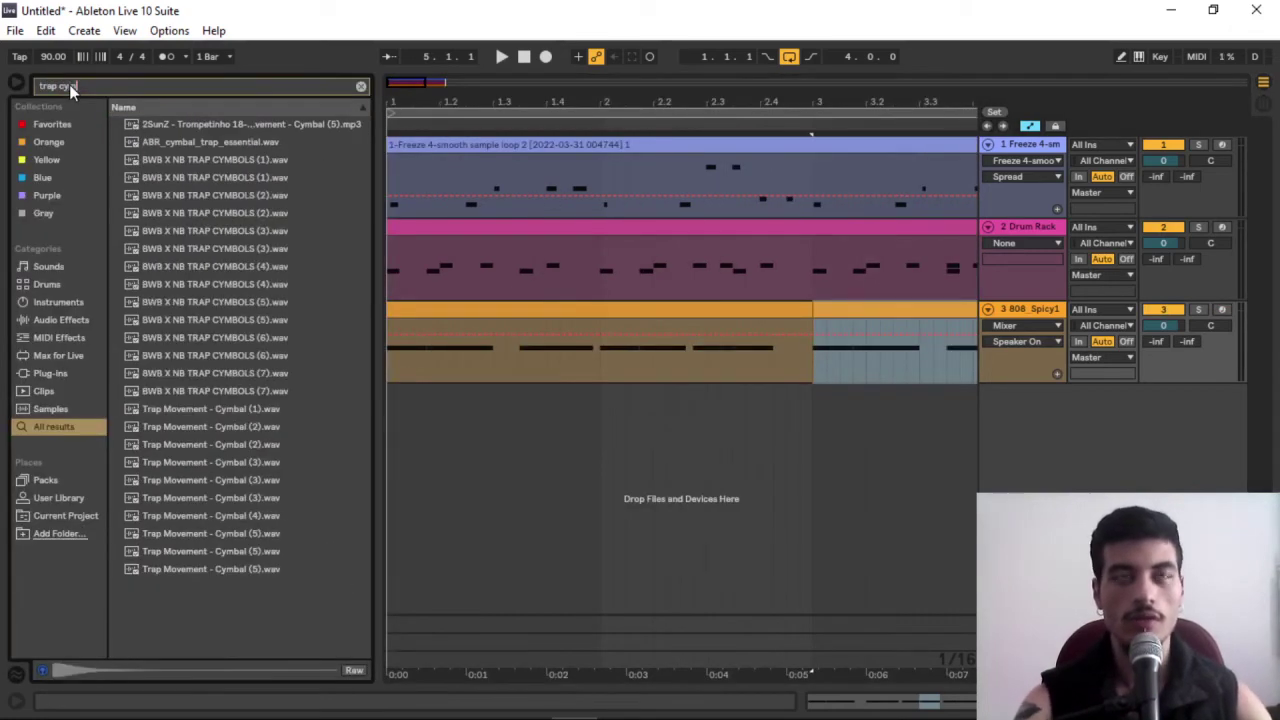
text(m)
drag(229, 533, 391, 426)
drag(403, 78, 403, 42)
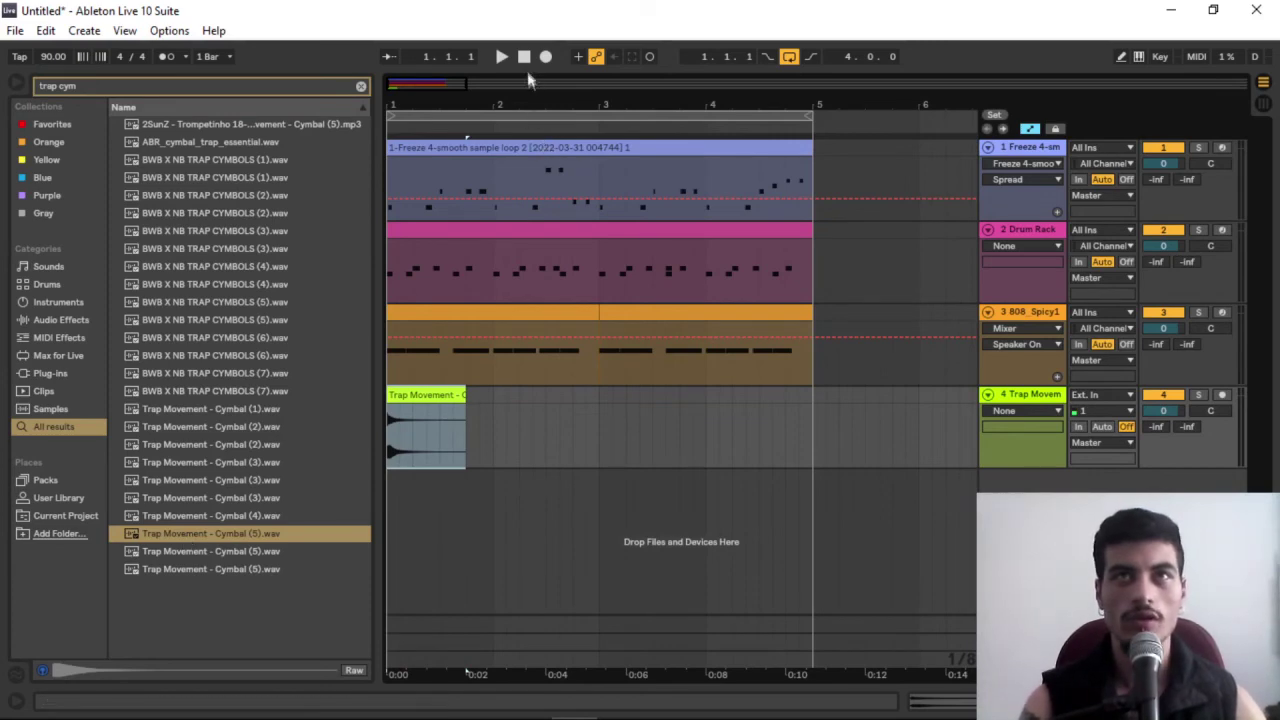
Search for "nick hat", place the hatty 140bpm loop at bar 1 on a new audio track, and return playback to the start
key(ctrl+f)
text(nick)
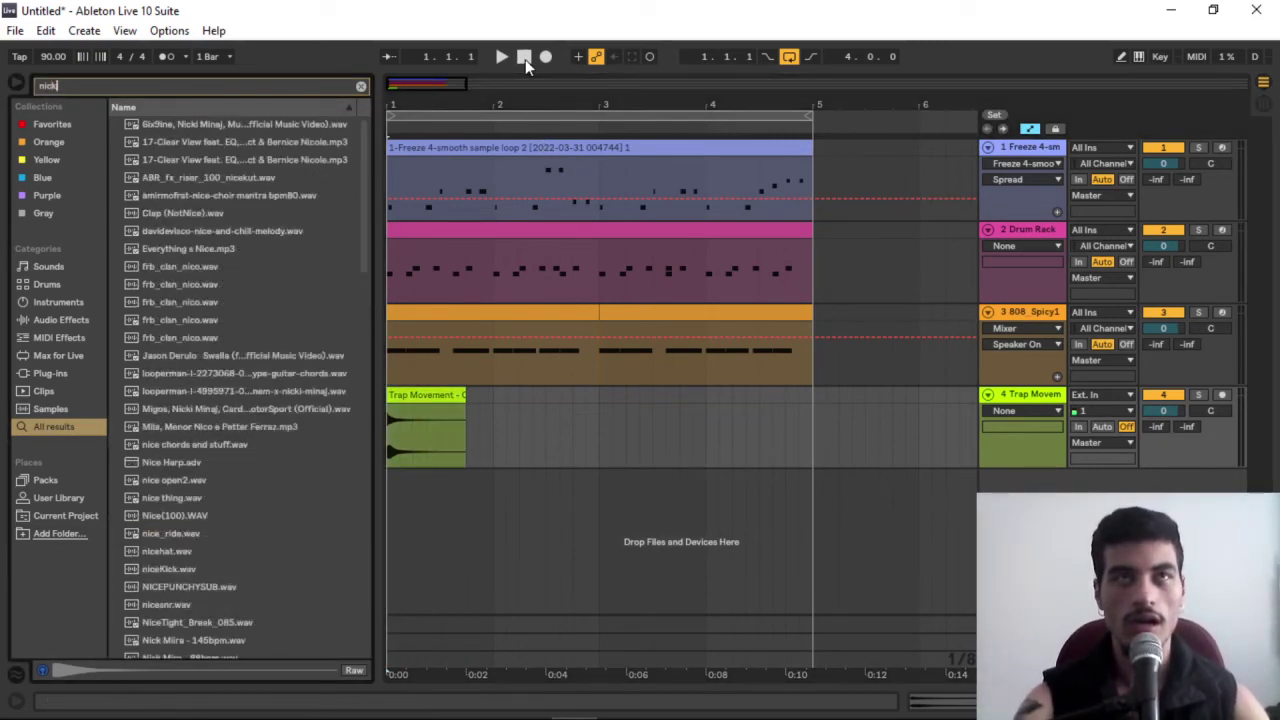
text( hat)
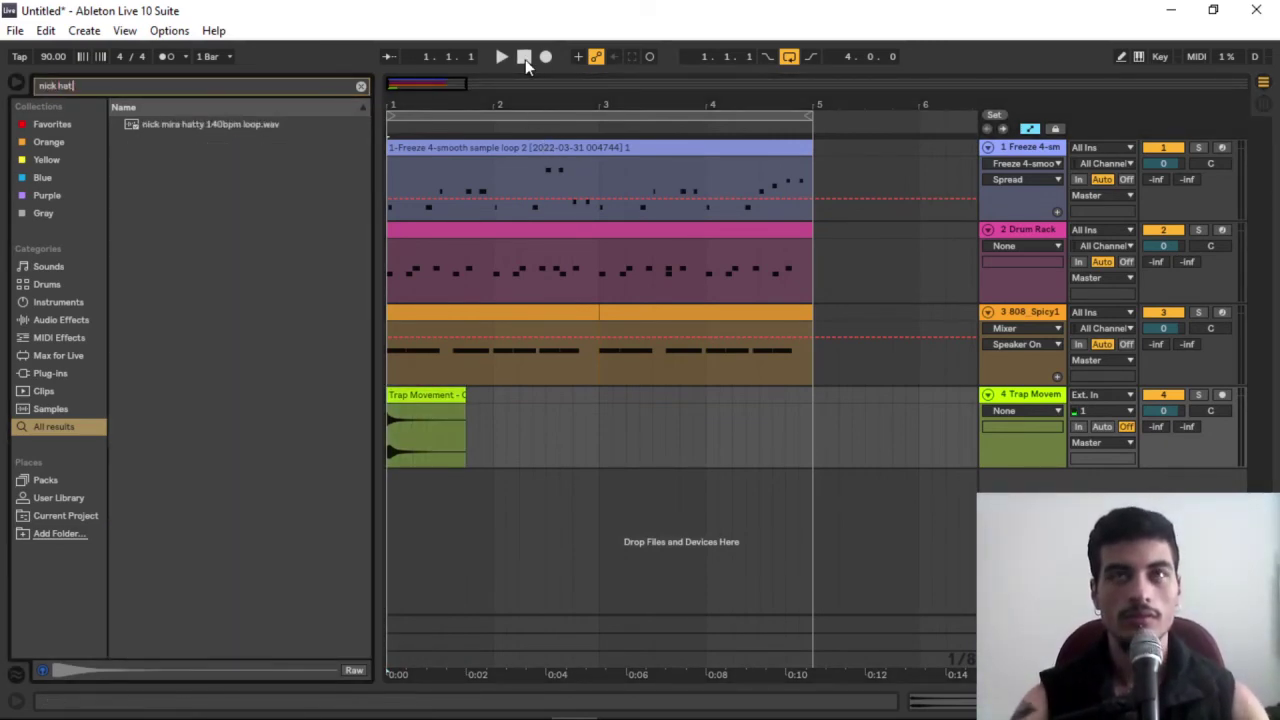
drag(132, 126, 389, 522)
key(ctrl+alt+b)
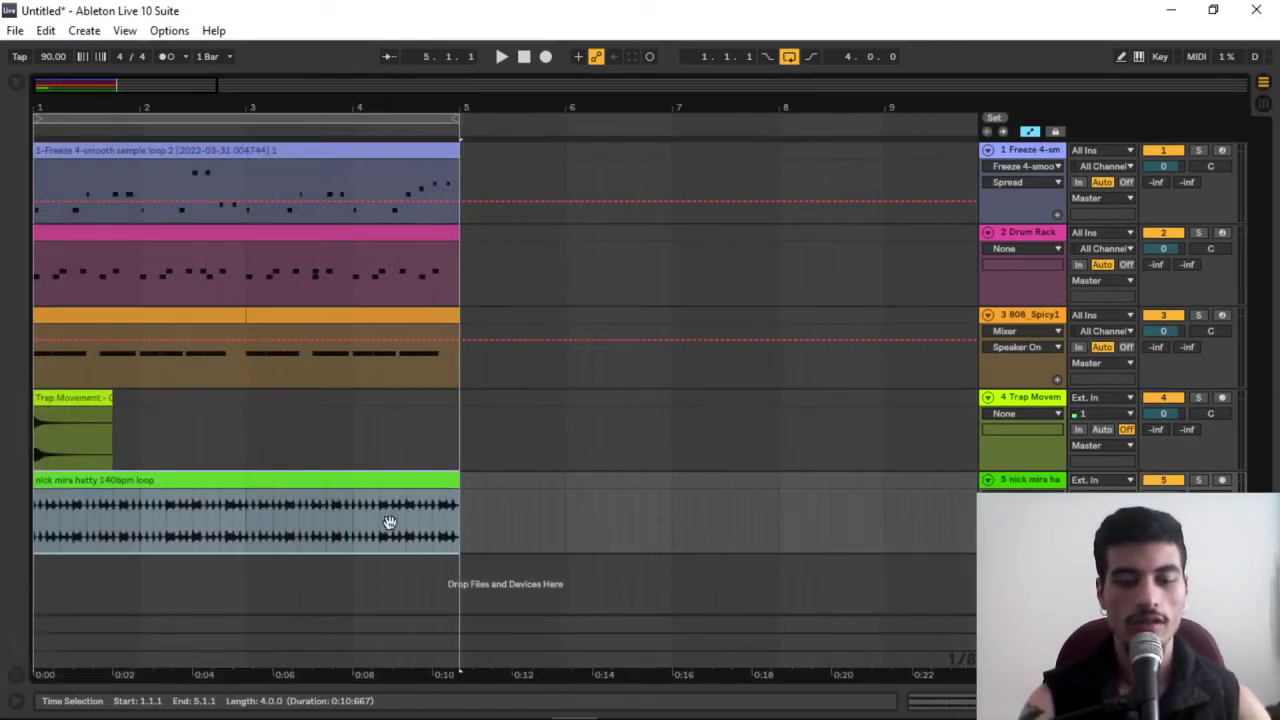
double_click(390, 523)
key(ctrl+alt+l)
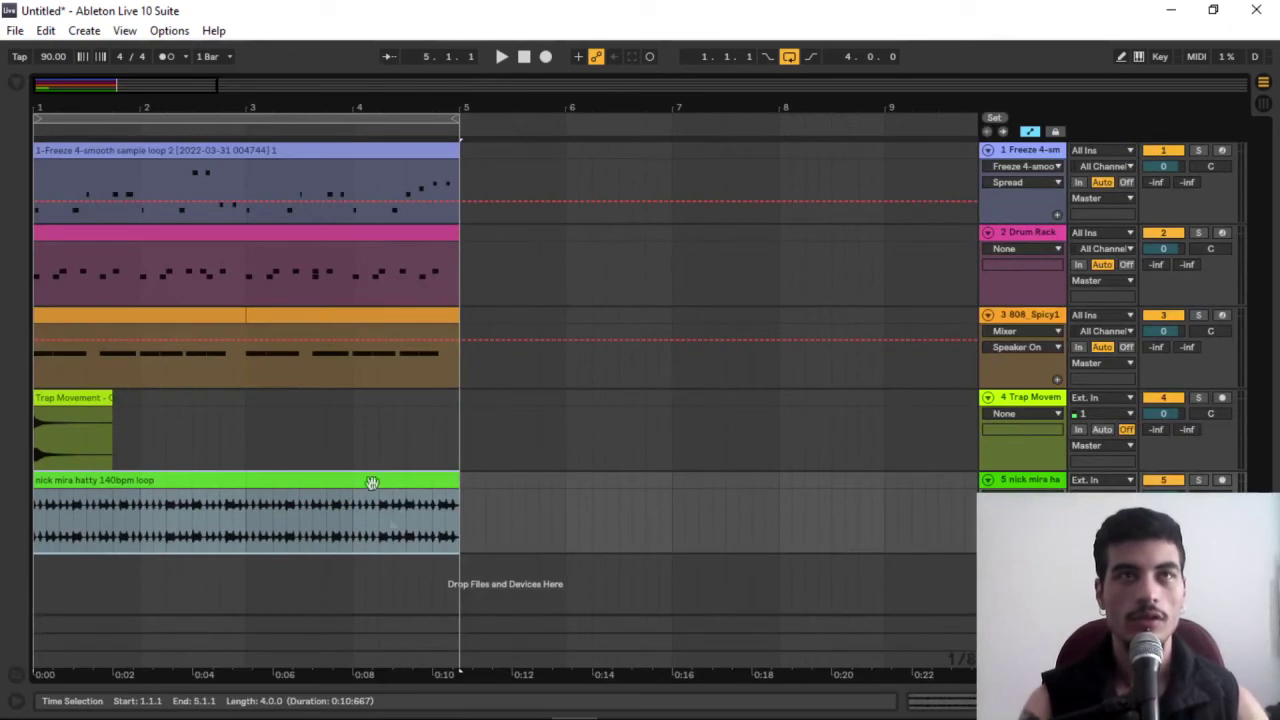
drag(175, 86, 145, 86)
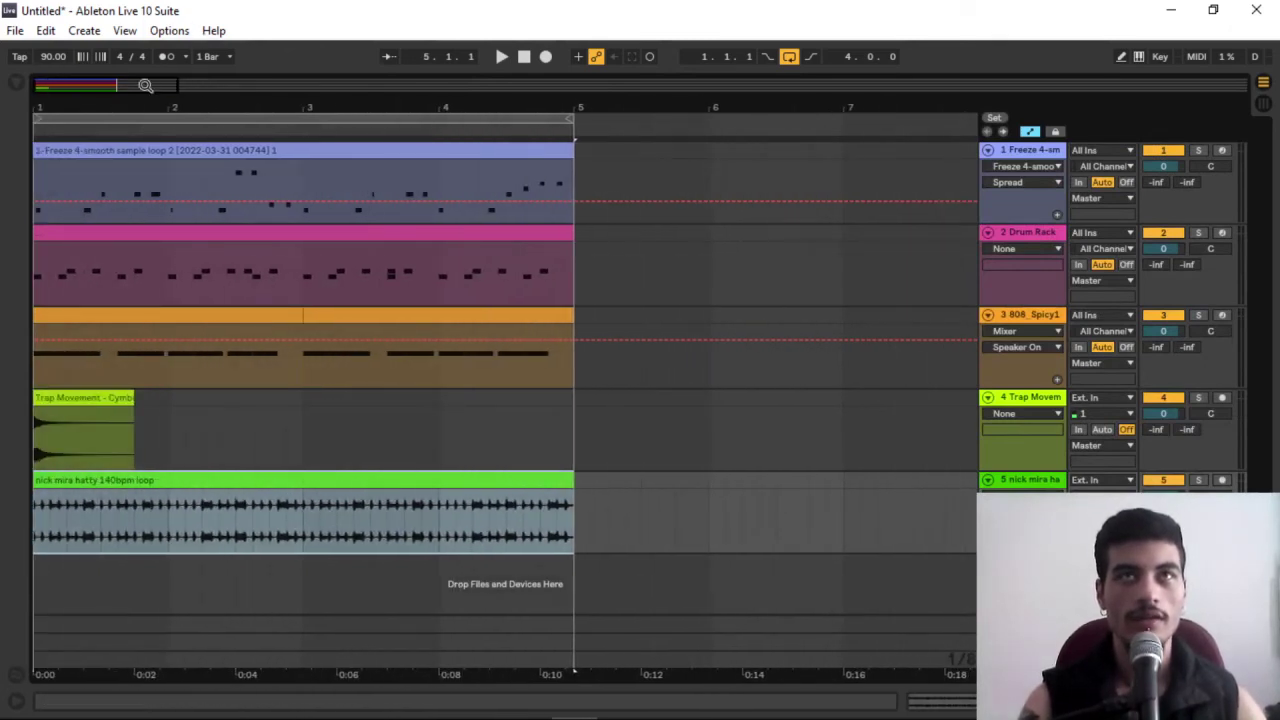
click(532, 57)
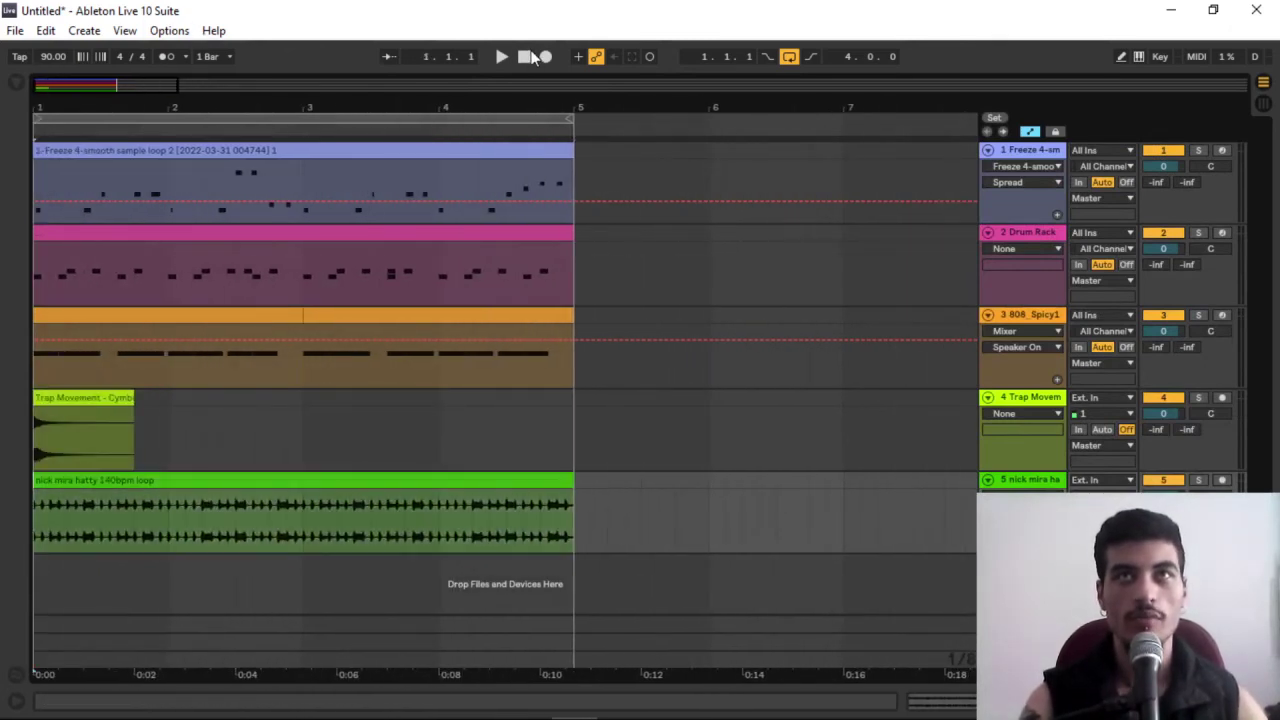
Duplicate the first sample track and switch the original track's Simpler back to Slice mode
click(1010, 149)
key(ctrl+d)
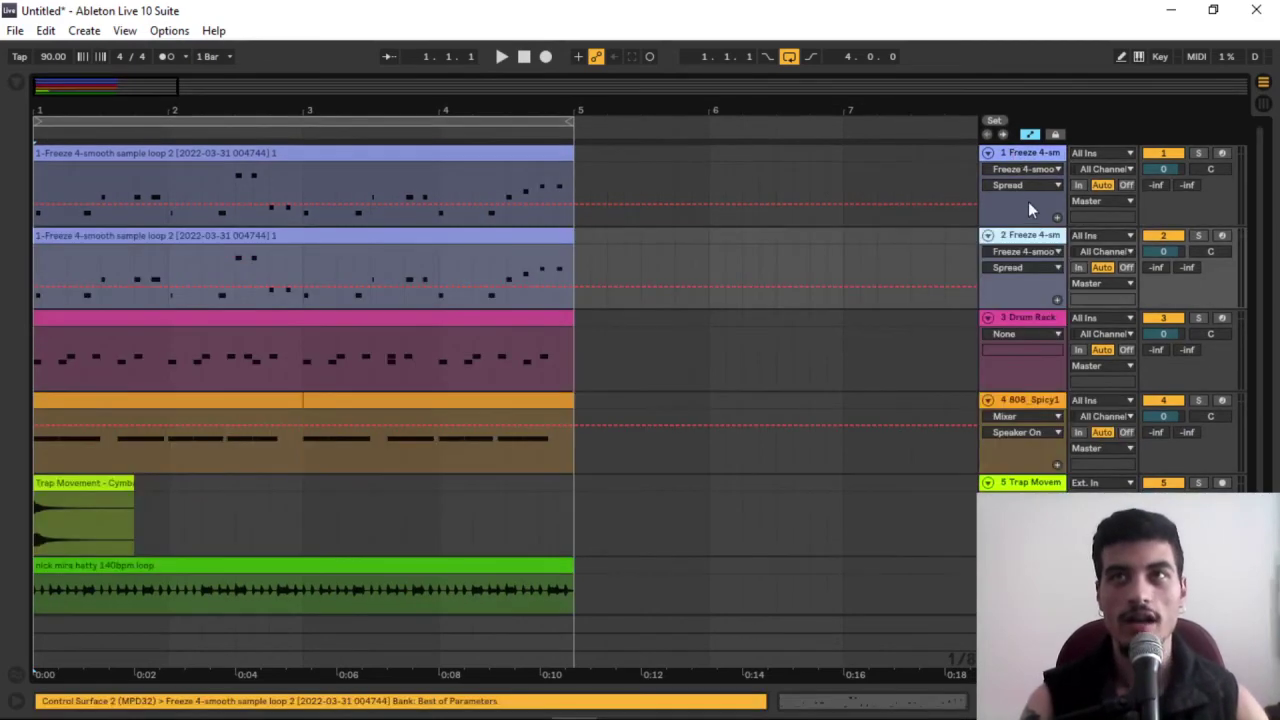
double_click(1028, 150)
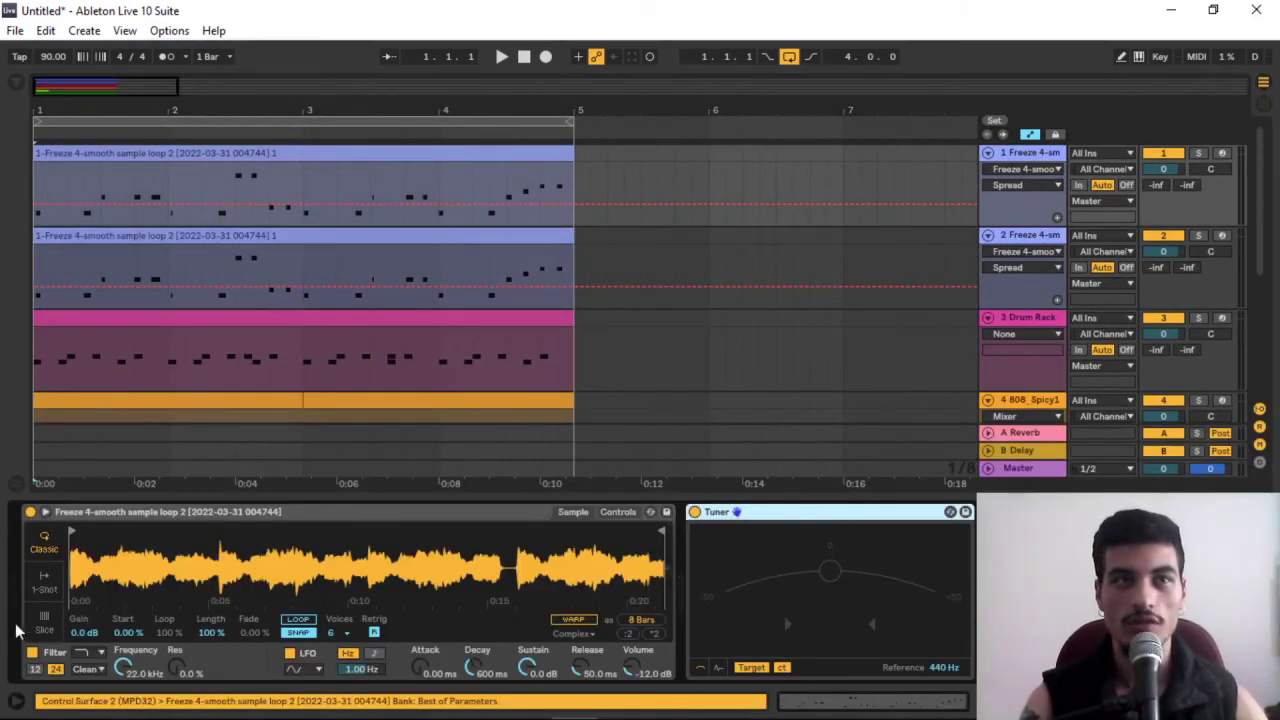
click(42, 627)
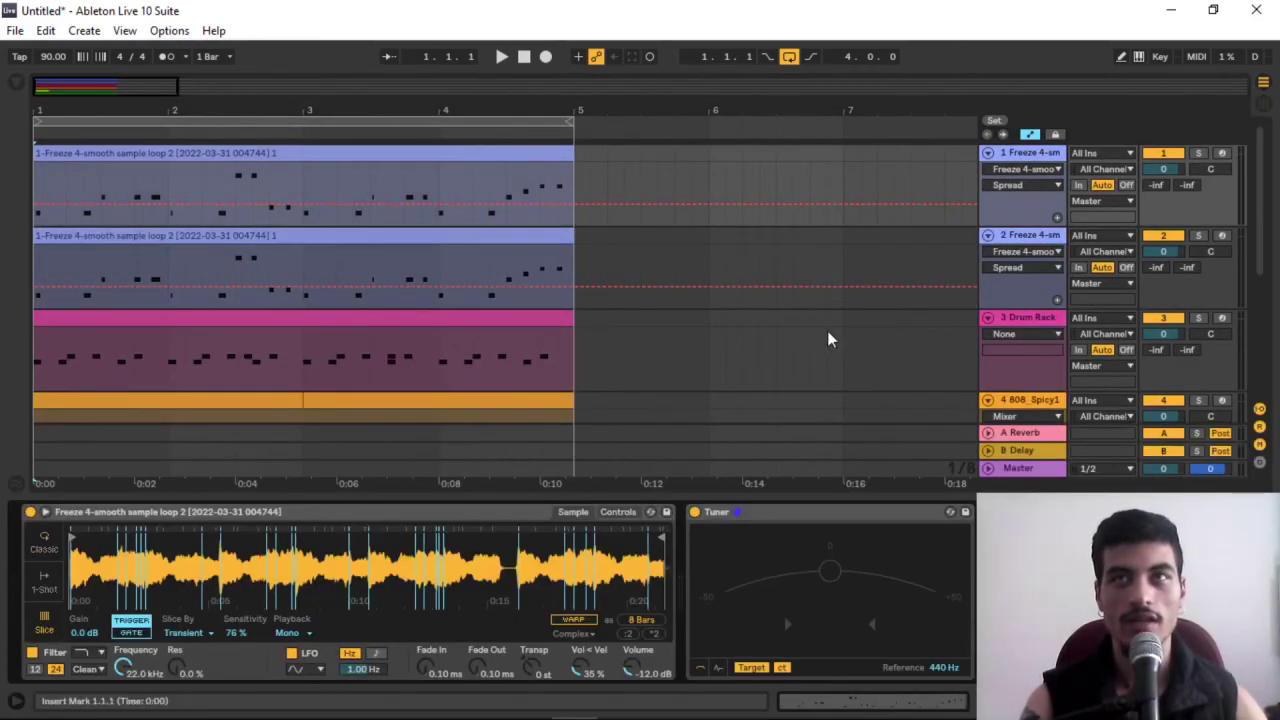
Switch the second sample track's Simpler to Slice mode and solo that track
click(1038, 238)
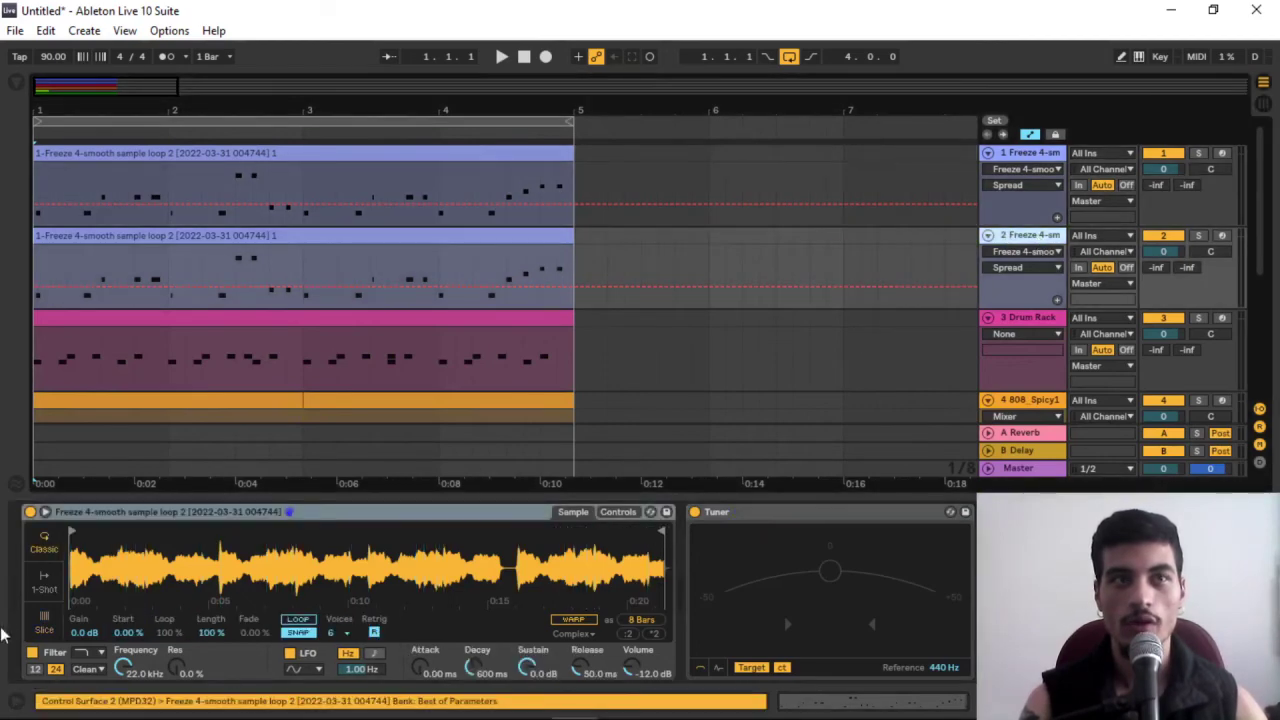
click(42, 627)
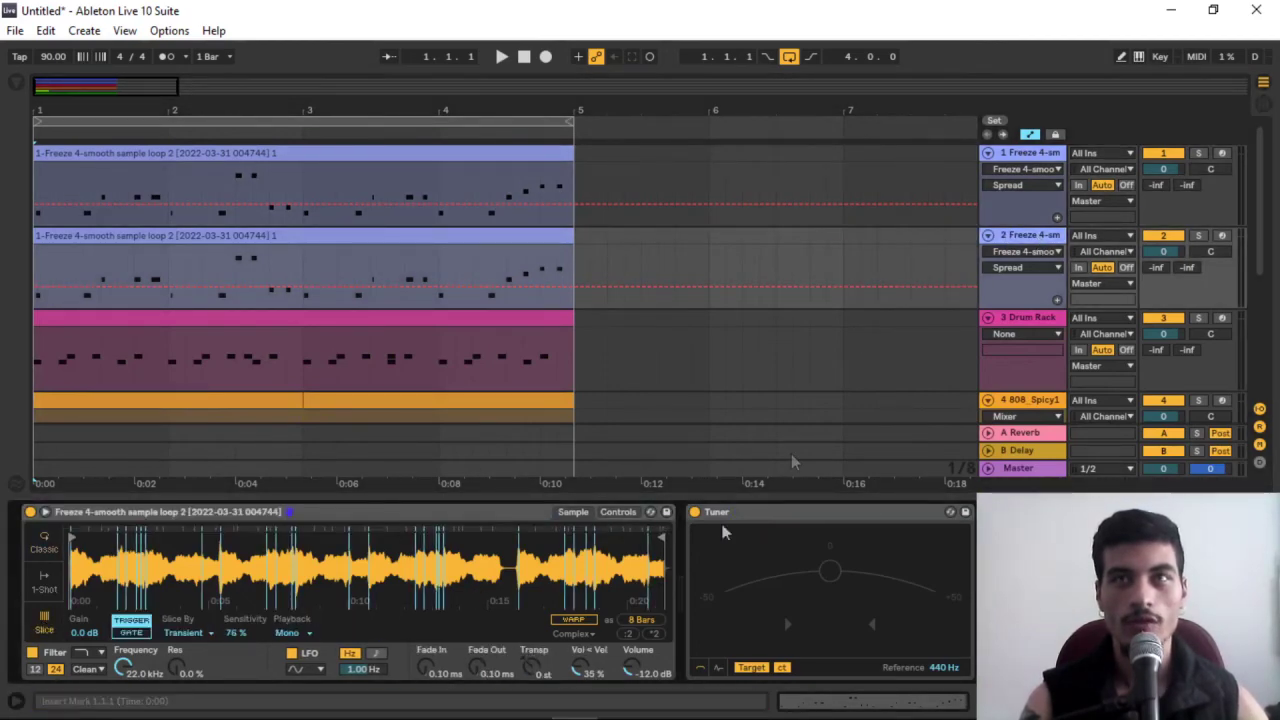
click(1199, 237)
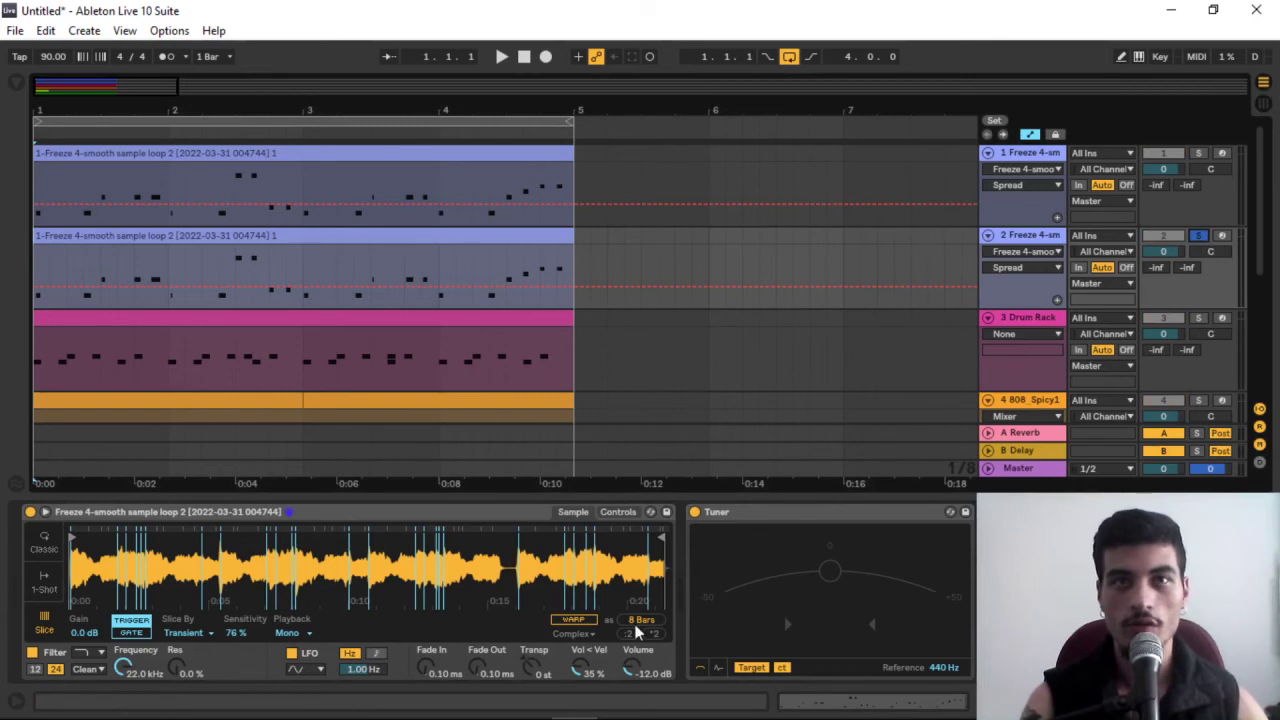
Change the Simpler transposition on the second sample track, audition the layer in solo, and unsolo the track
click(530, 674)
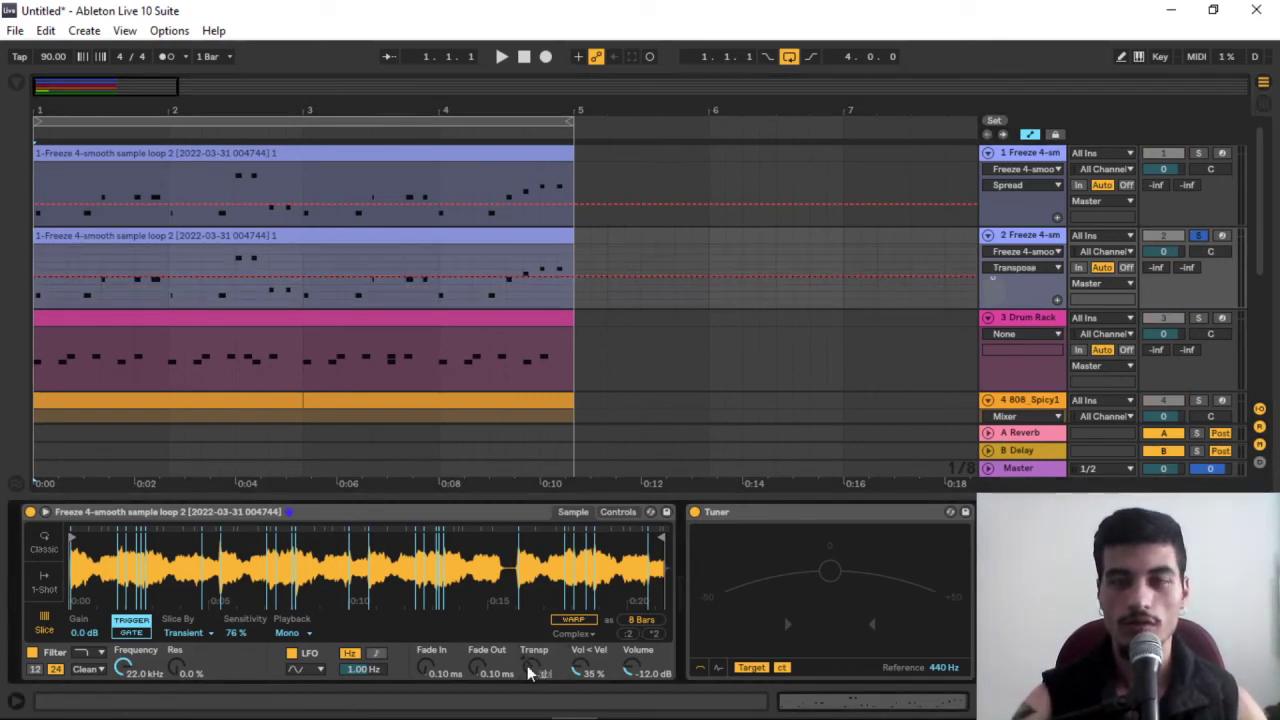
key(space)
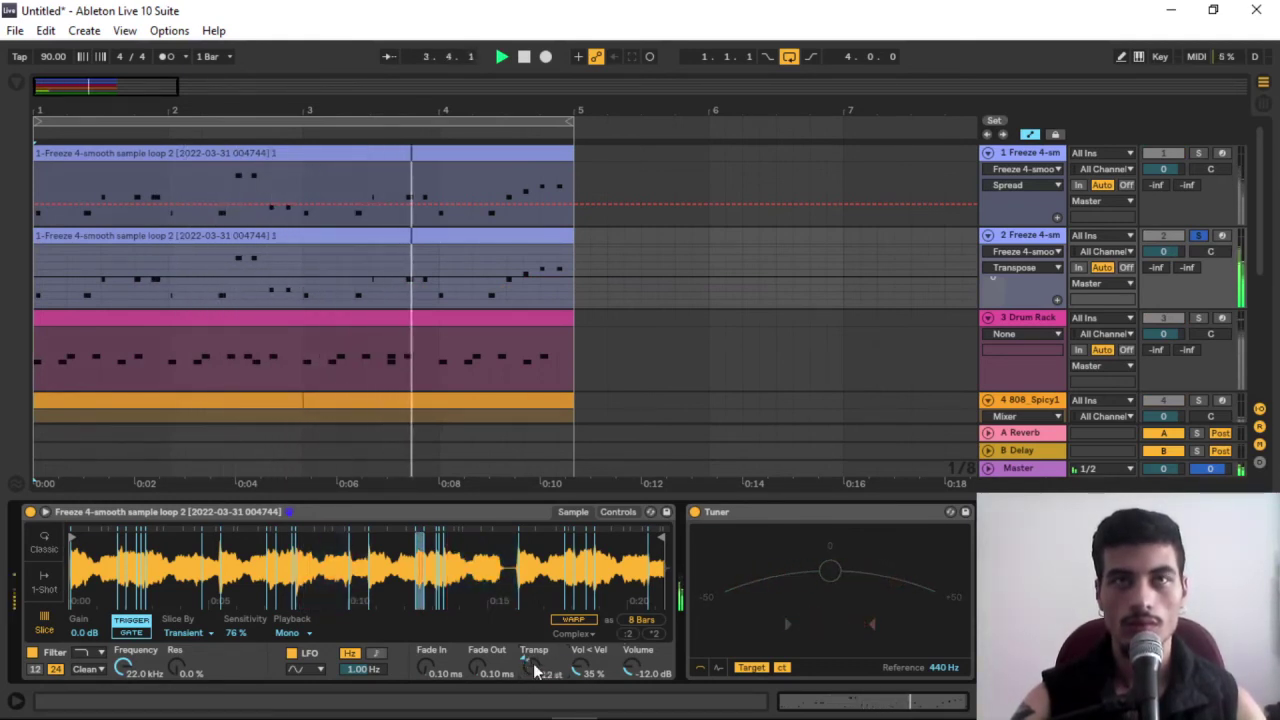
key(ctrl+alt+l)
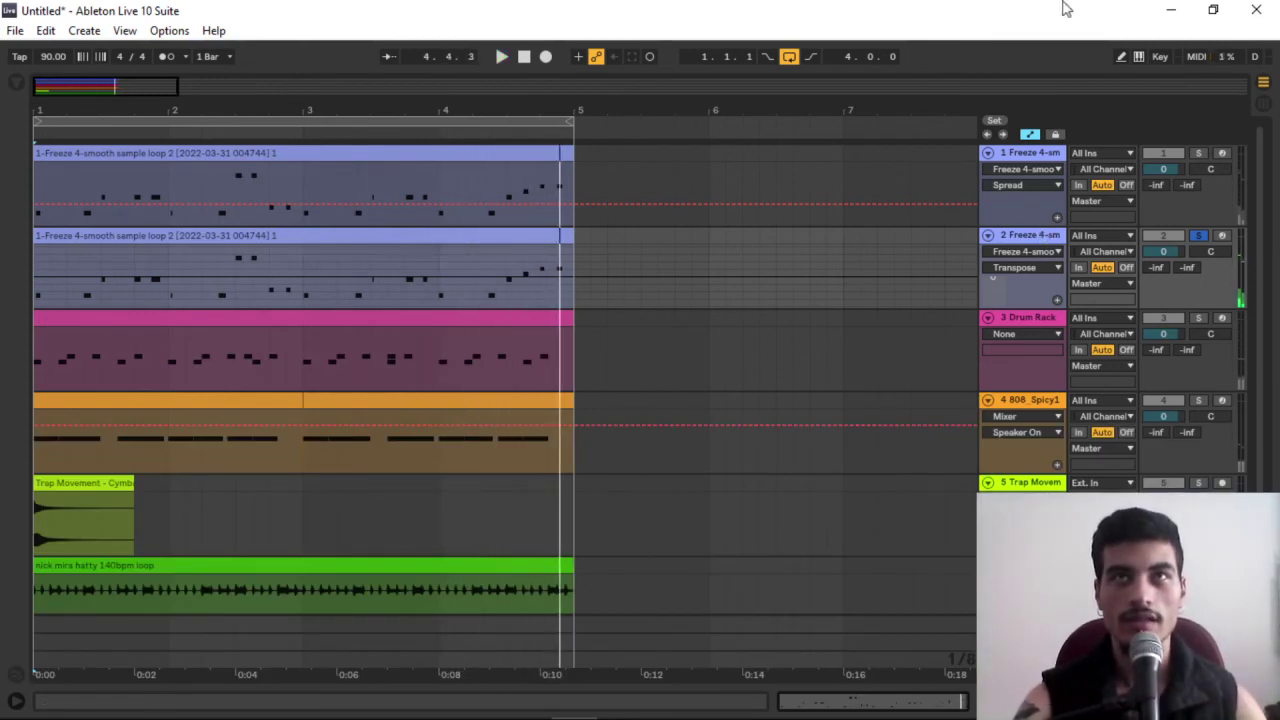
click(1198, 237)
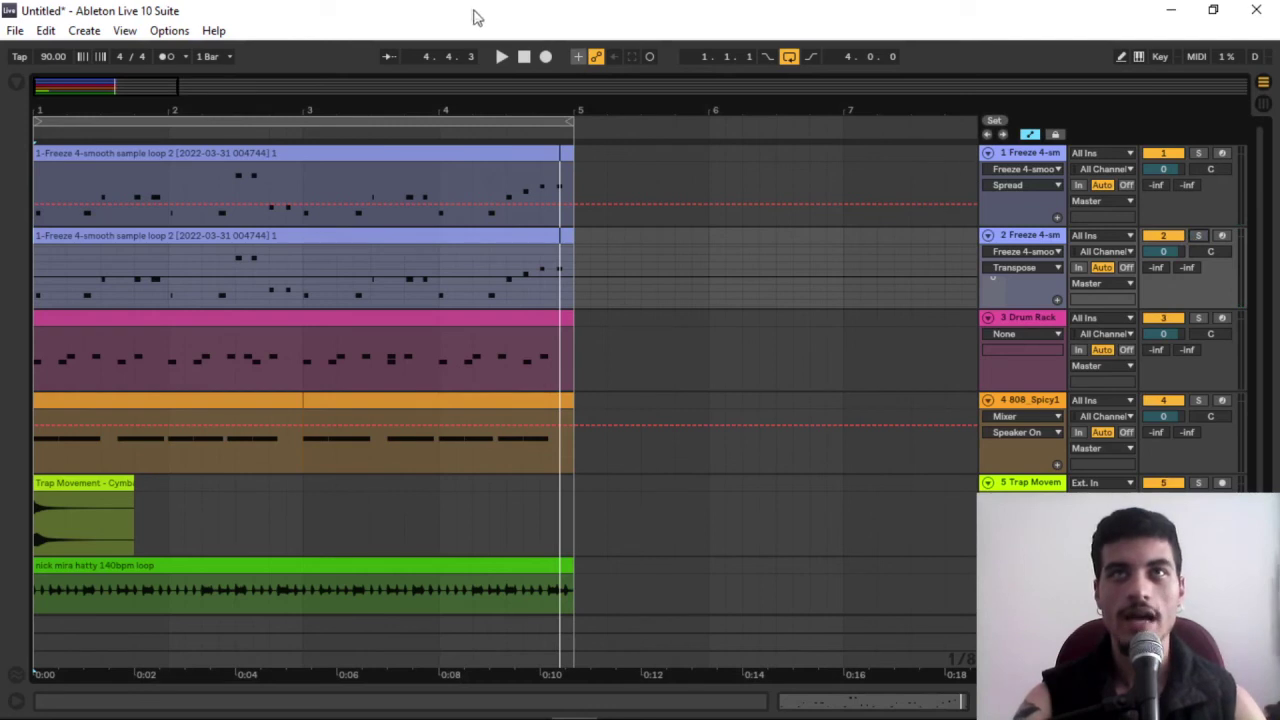
Play the full beat from the start and set the hi-hat loop track's volume to -10 dB
click(525, 57)
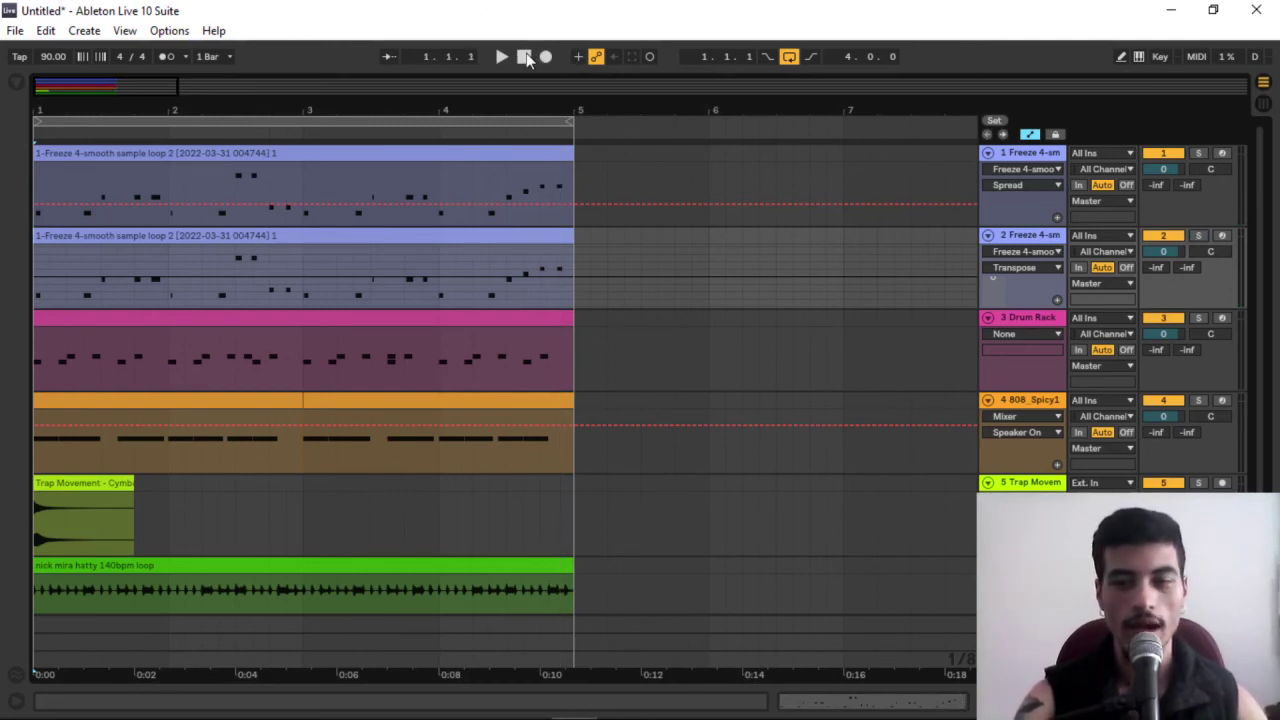
key(space)
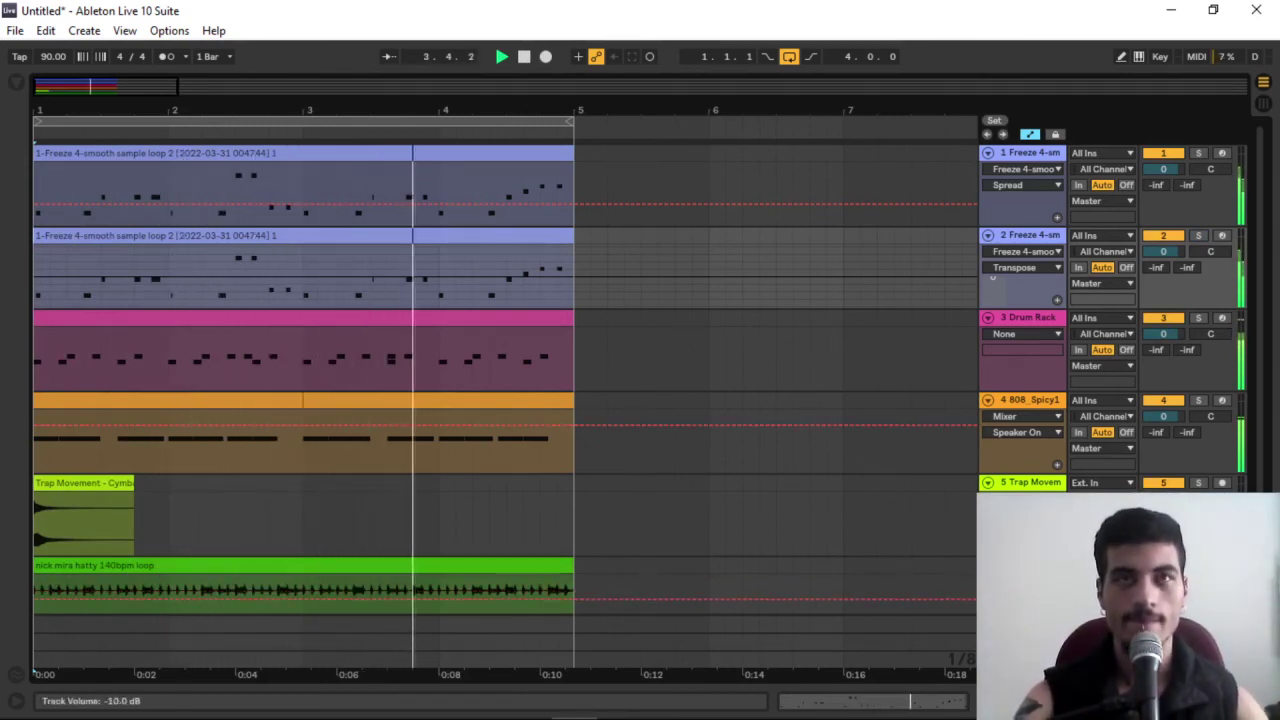
key(alt+u)
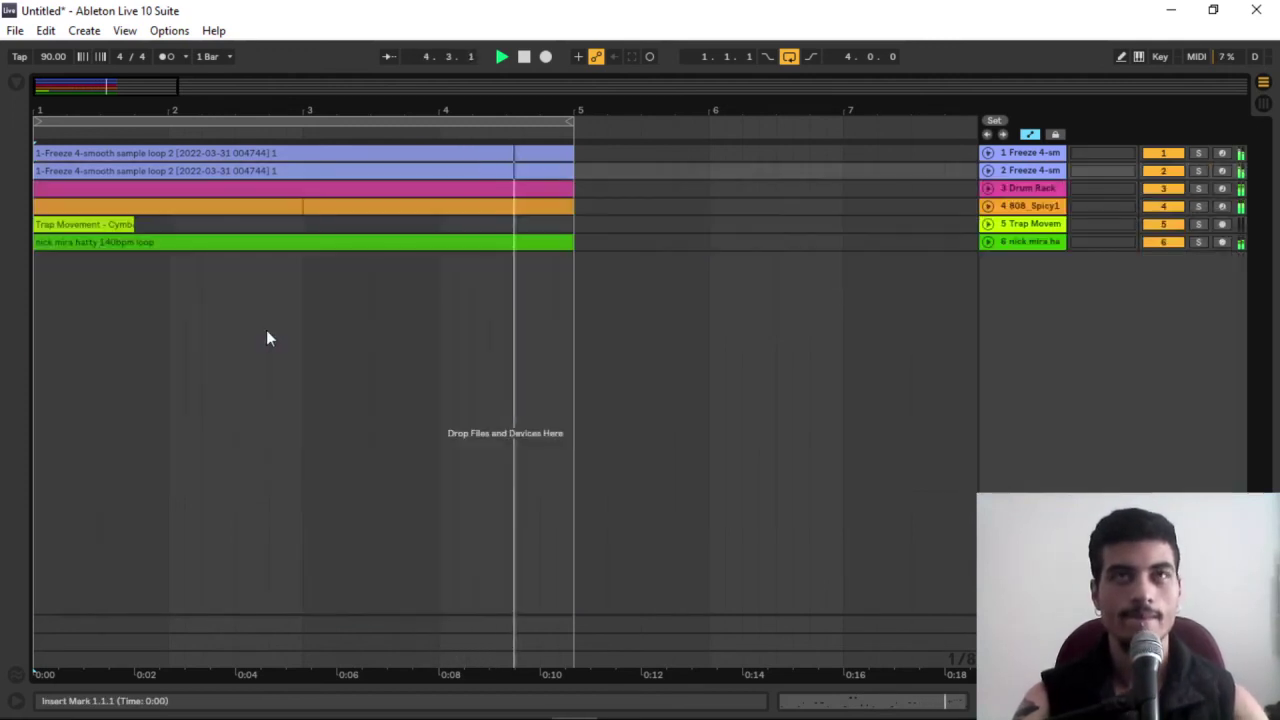
key(space)
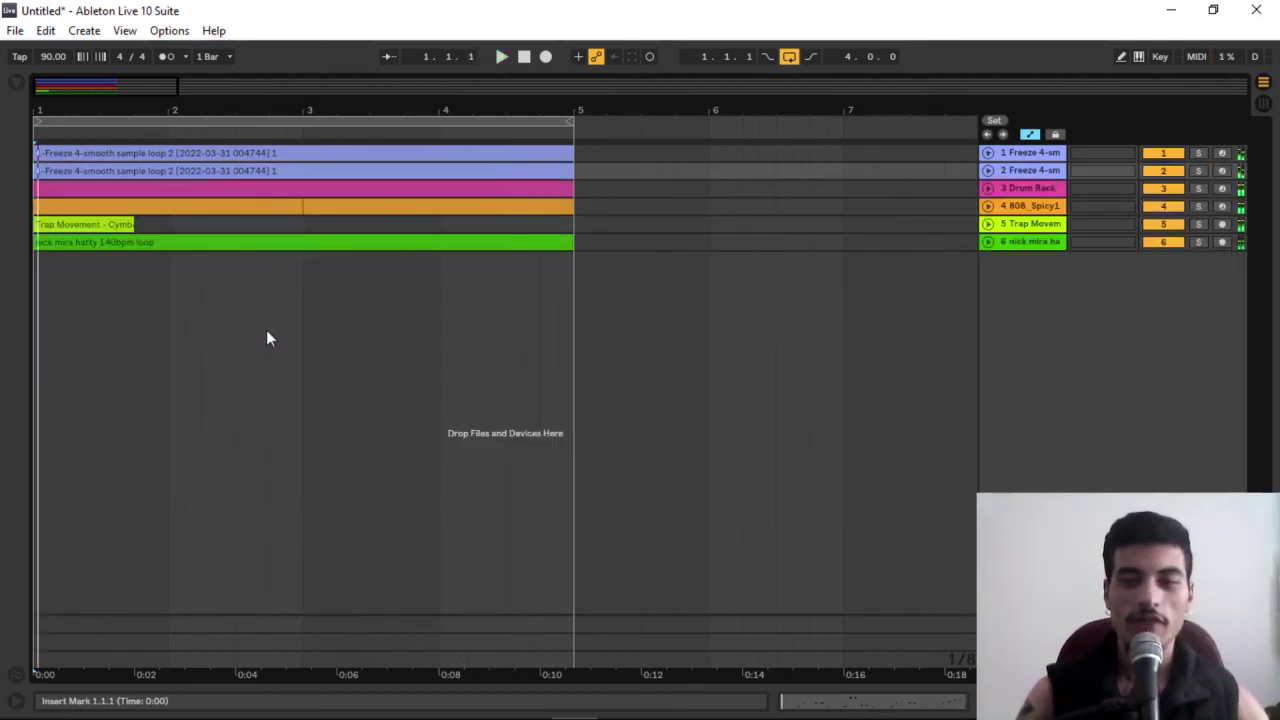
alt+click(988, 155)
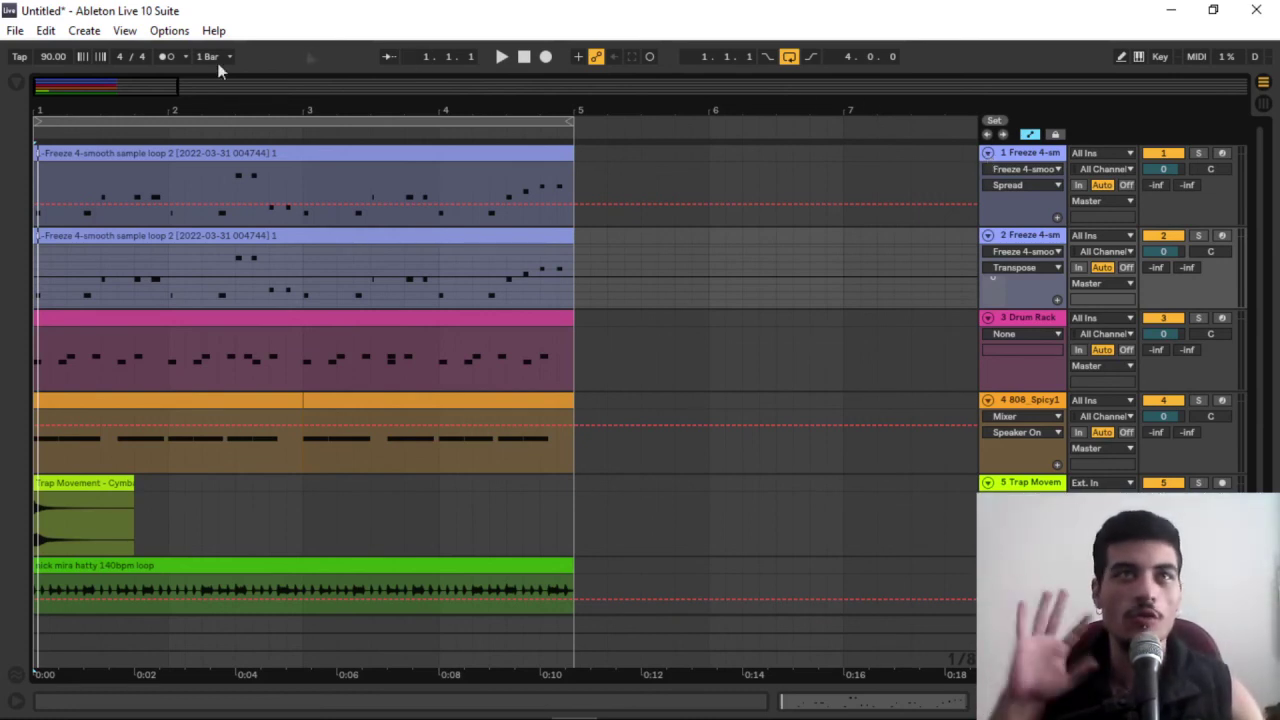
Duplicate the second sample track during playback of the four-bar loop and check the copy's Simpler settings
drag(92, 88, 67, 88)
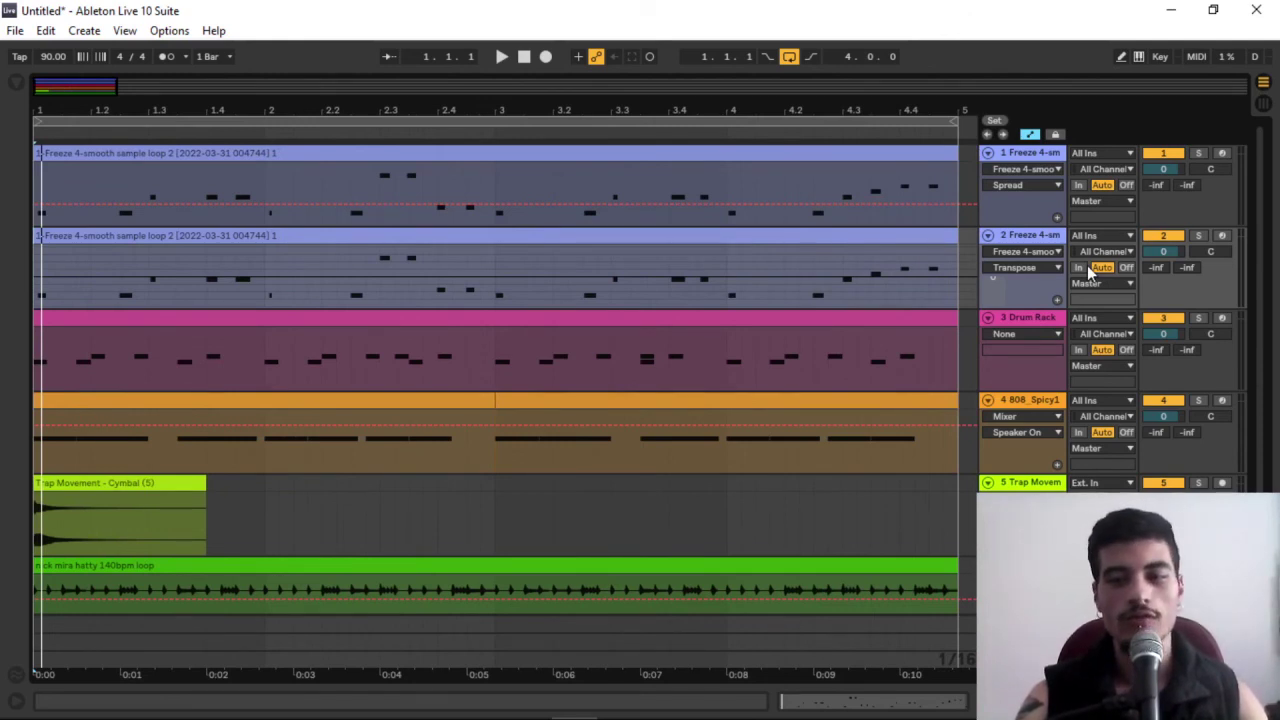
key(space)
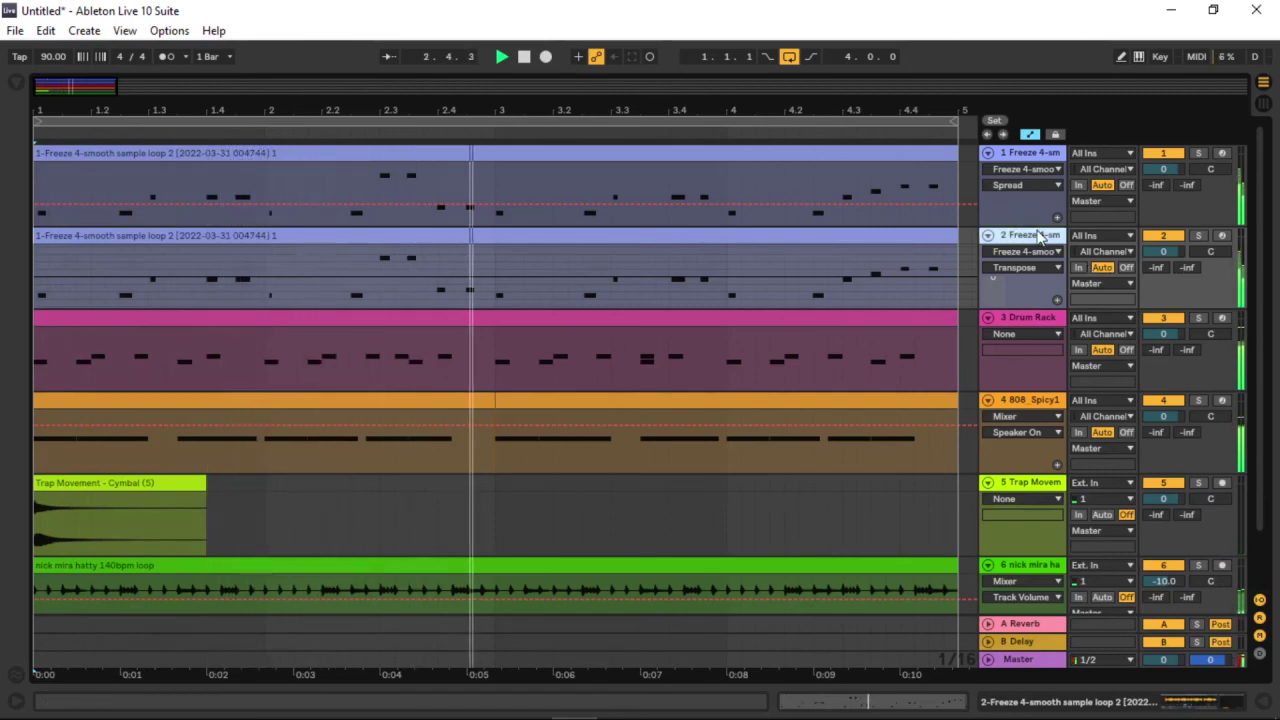
key(ctrl+d)
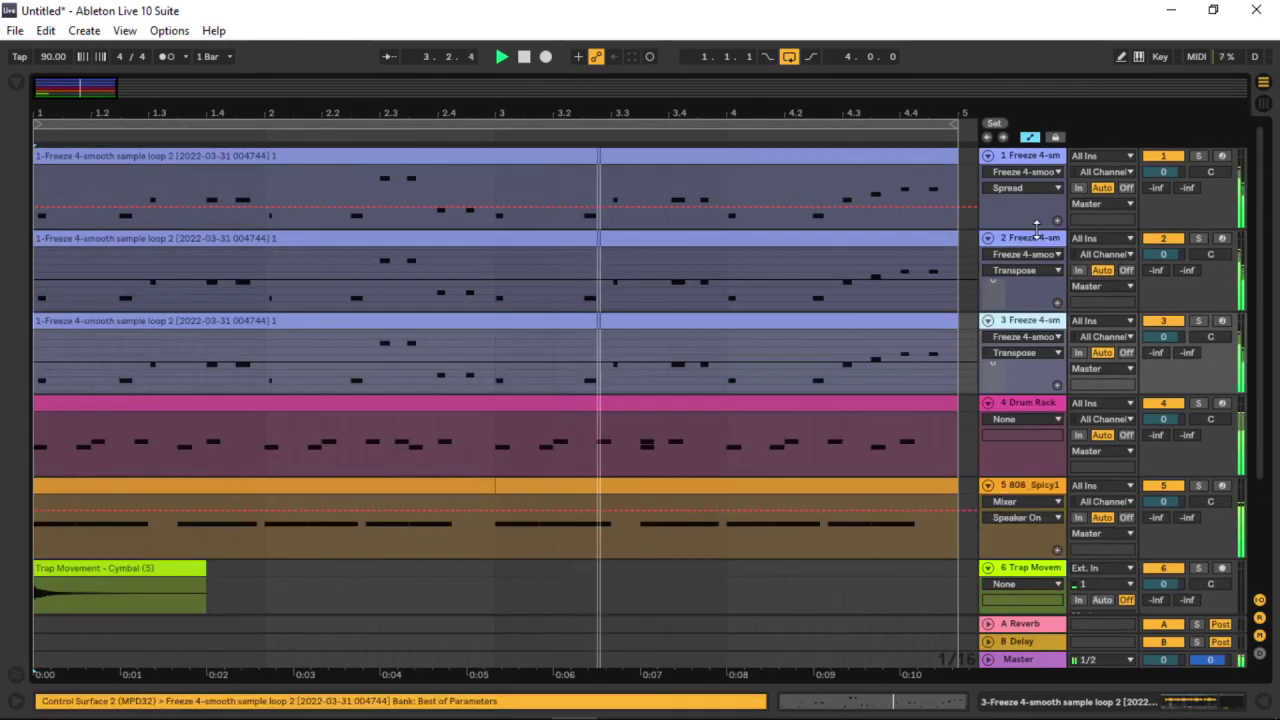
double_click(1035, 322)
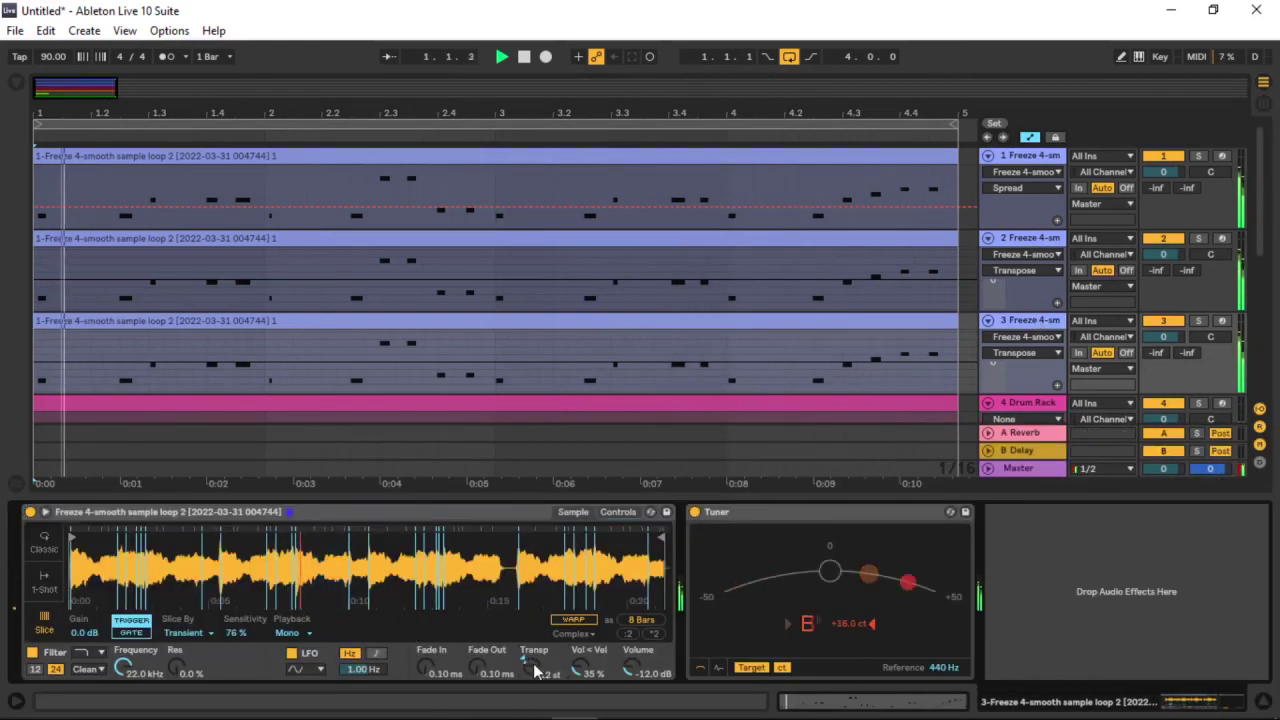
key(ctrl+alt+l)
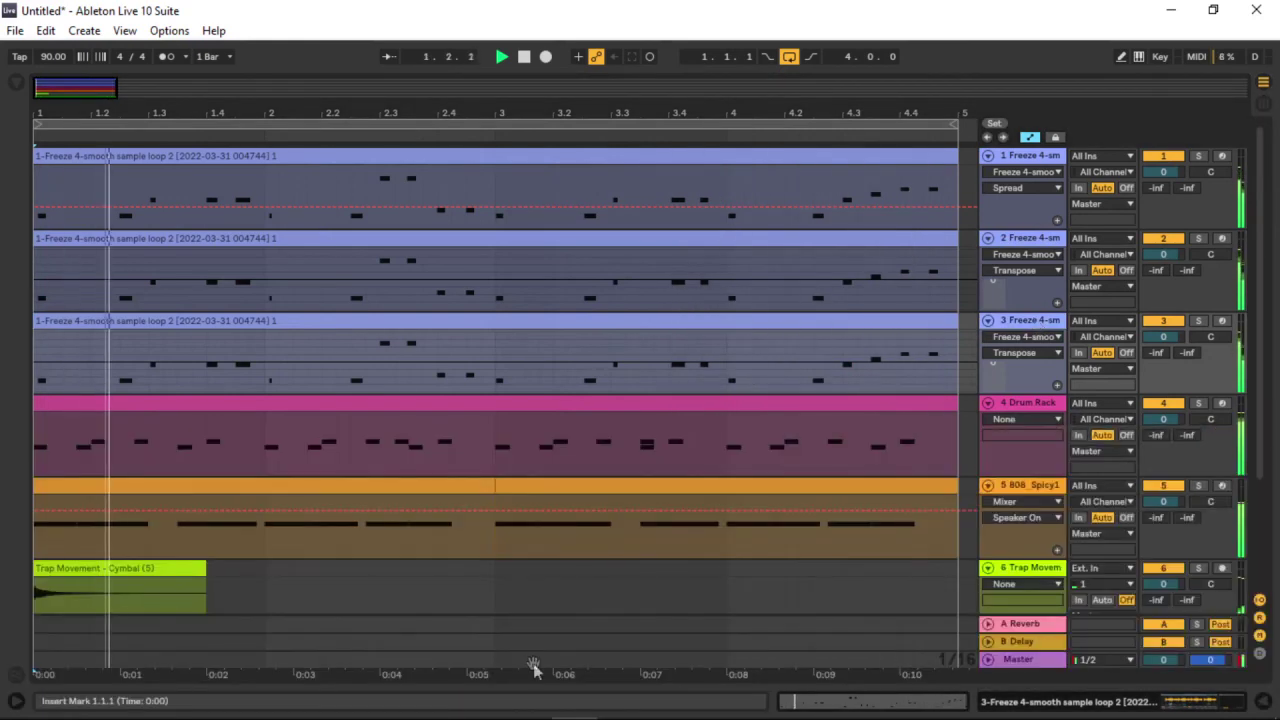
Set the third sample track's volume to -6.7 dB and its A-Reverb send to -6.0 dB
click(1161, 337)
click(1157, 352)
drag(1167, 336, 1159, 370)
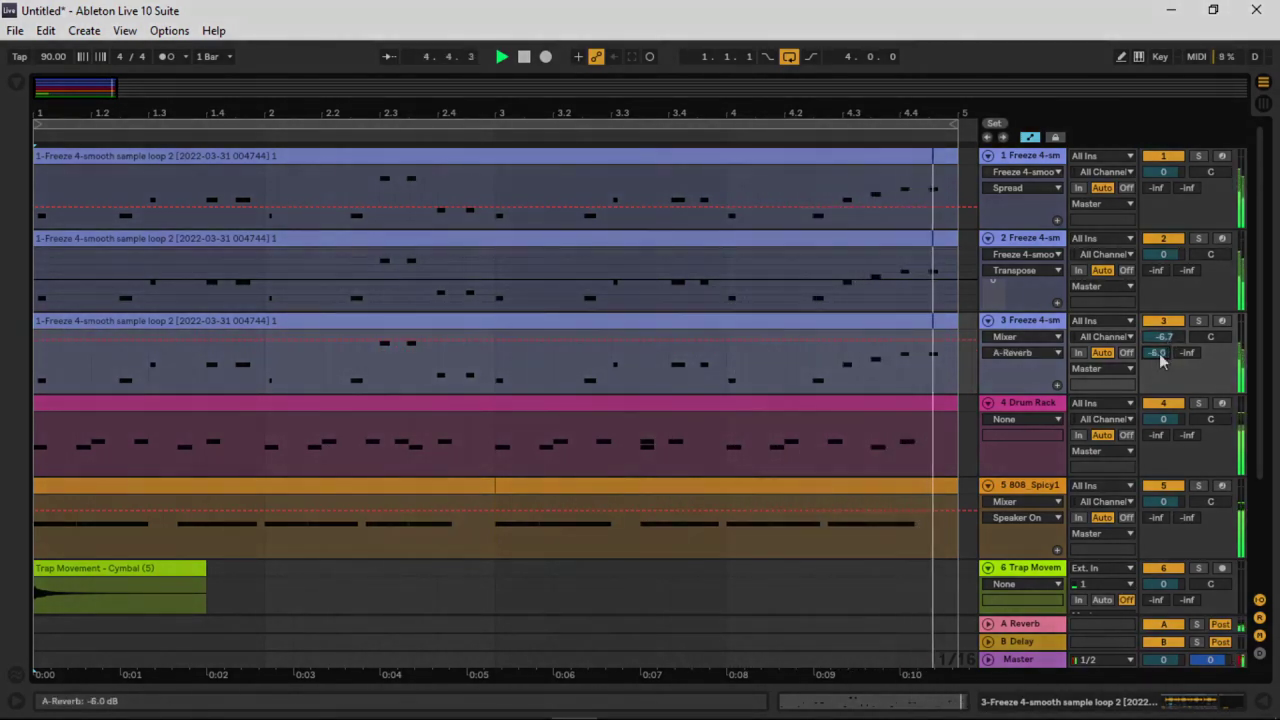